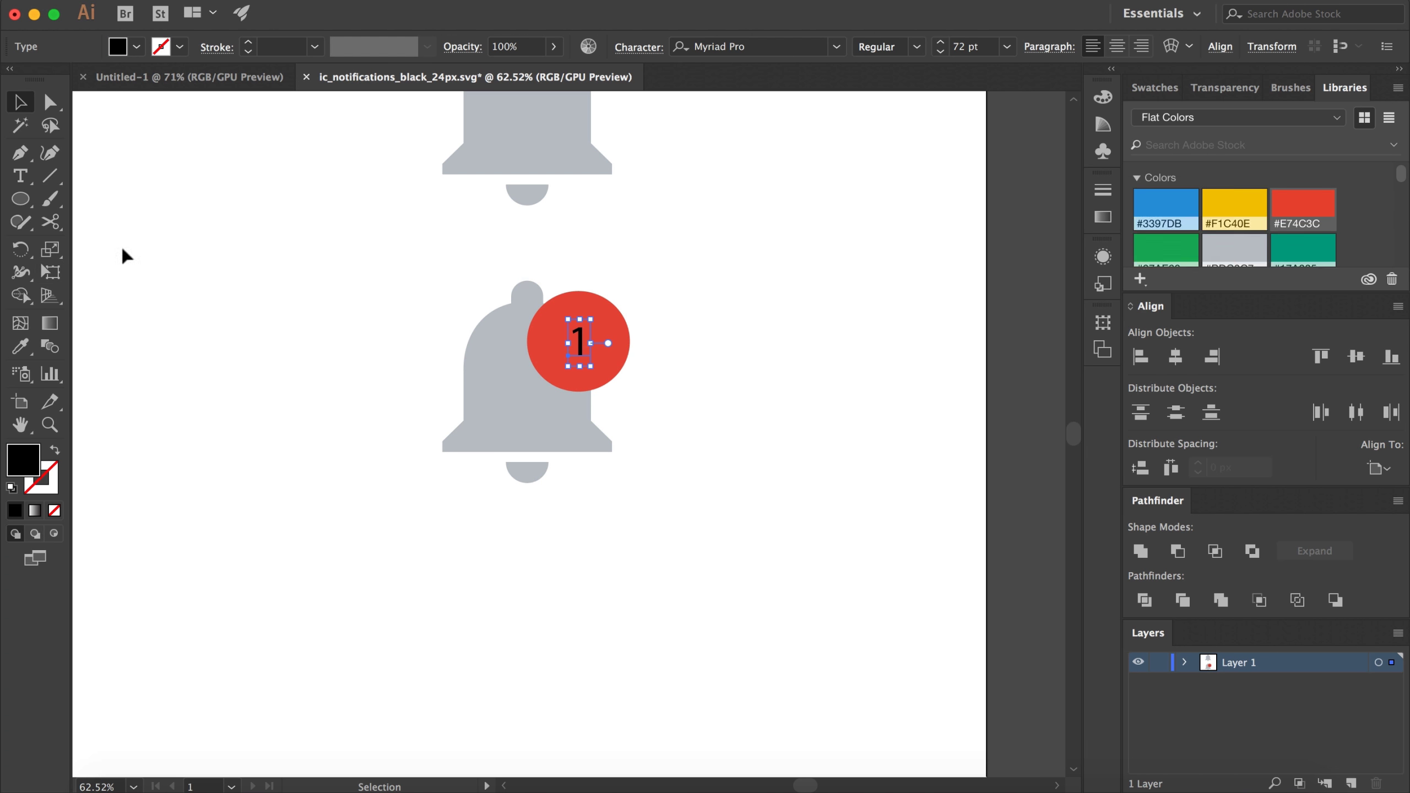
- Draw a circle centred on the lower bell and give it a 20 pt red stroke
left_click(733, 213)
key("ctrl+0")
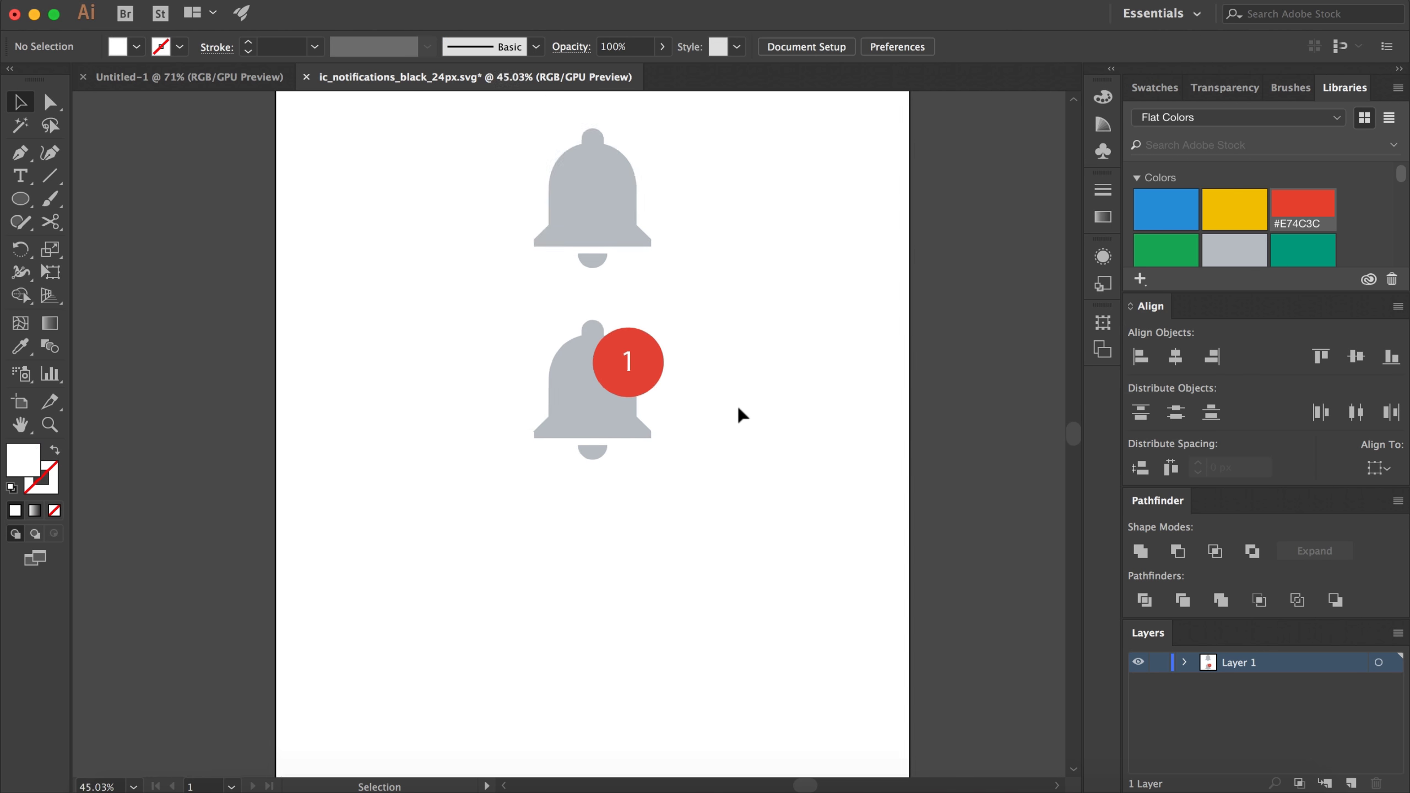
left_click_drag(566, 494, 640, 467)
left_click_drag(605, 349, 615, 342)
left_click(642, 457)
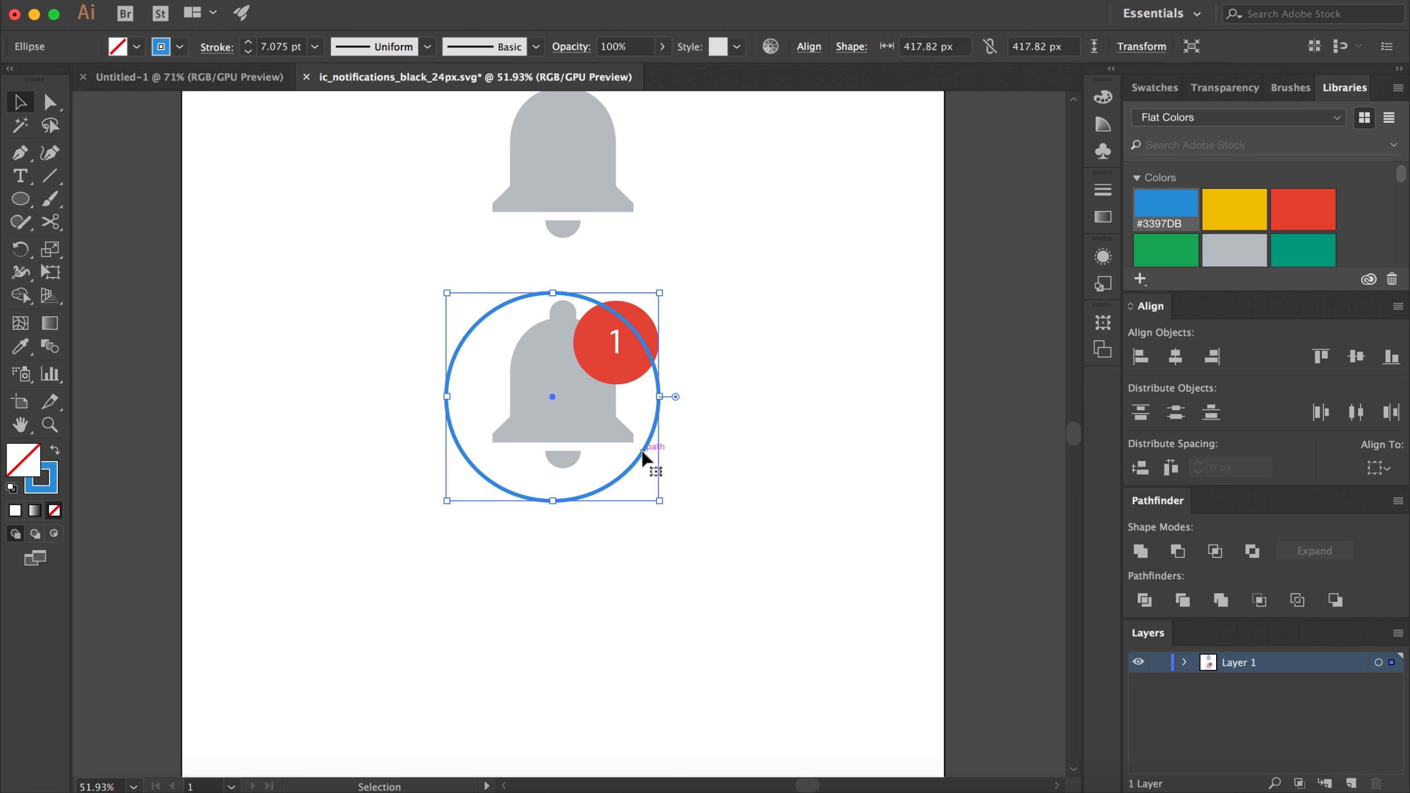
left_click(1302, 210)
key("shift+x")
triple_click(281, 47)
type("20")
left_click(620, 409)
key("ctrl+0")
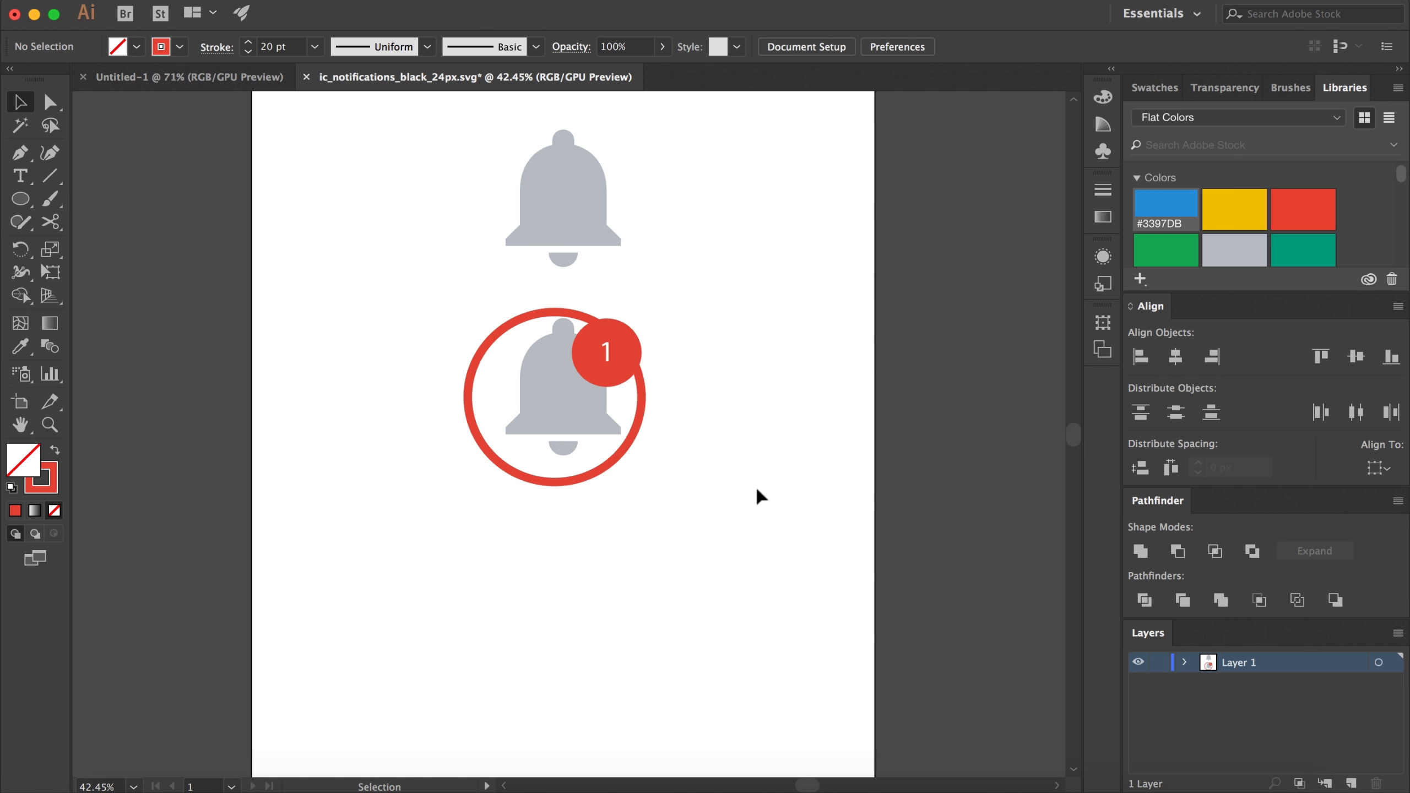
- Move the ringed bell upward and split the badge group into layers, naming one 'Circle'
left_click_drag(651, 394, 652, 331)
left_click(1274, 721)
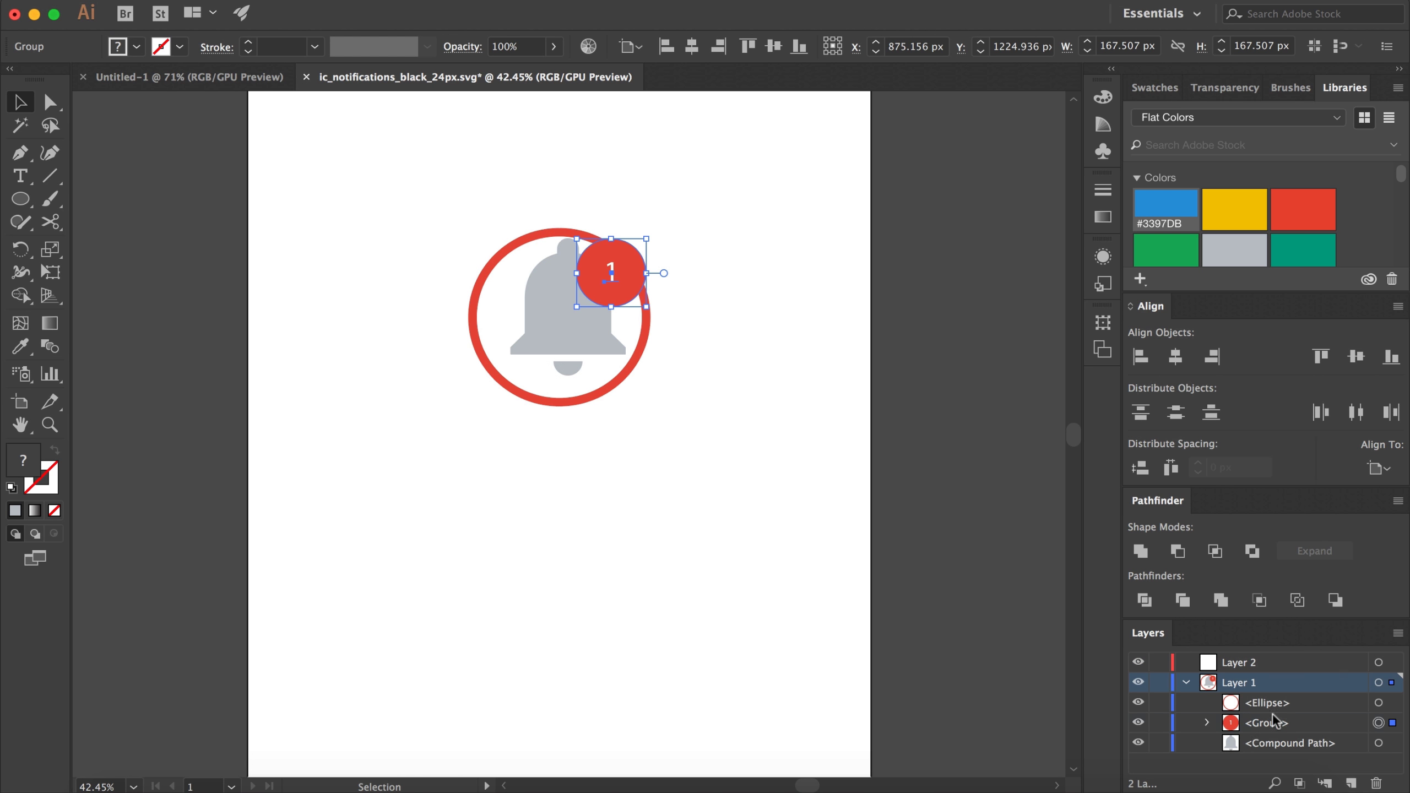
double_click(1241, 682)
type("Cir")
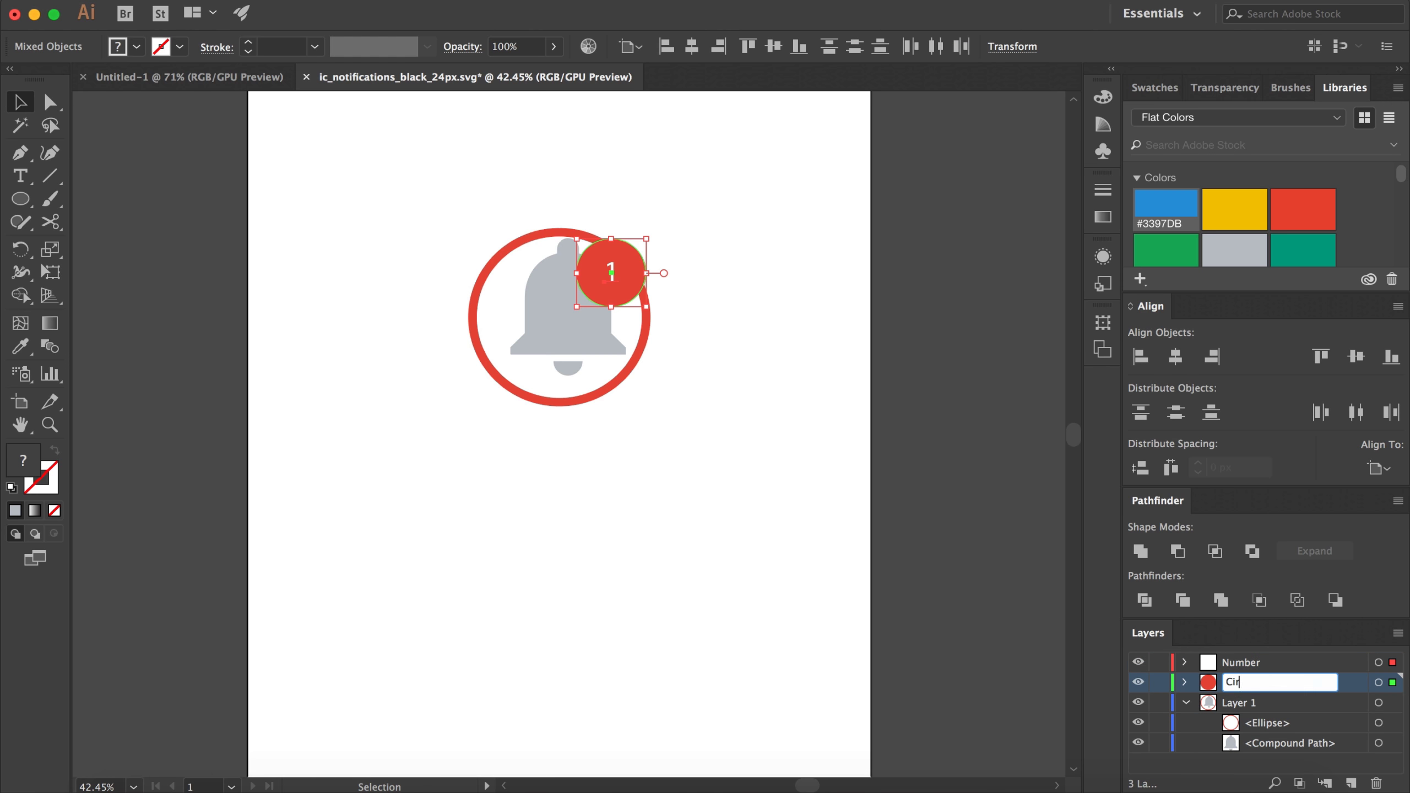
type("cle")
key("Return")
left_click(1351, 783)
left_click_drag(1238, 682, 1248, 703)
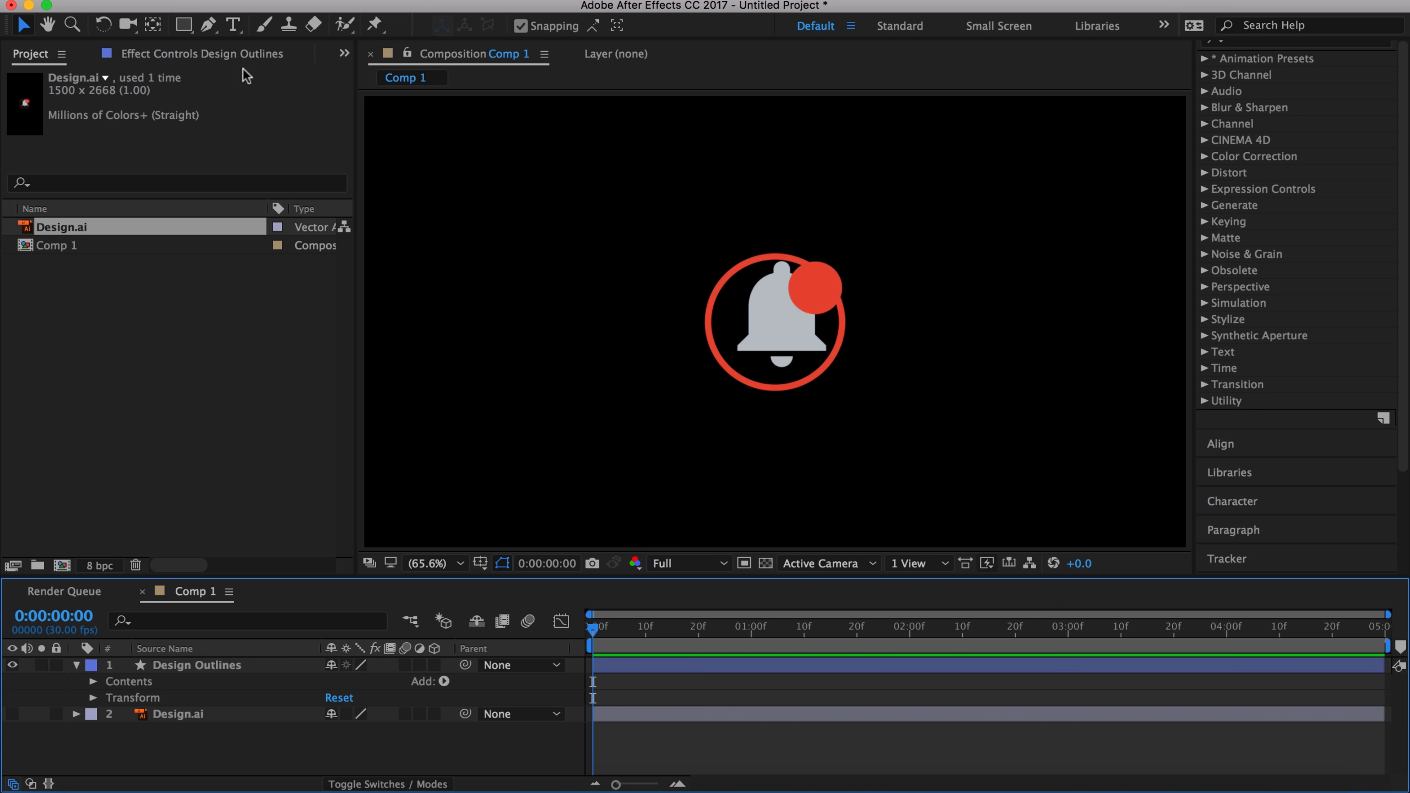
- Add Null 1 and centre it and its anchor point in the composition
left_click(683, 86)
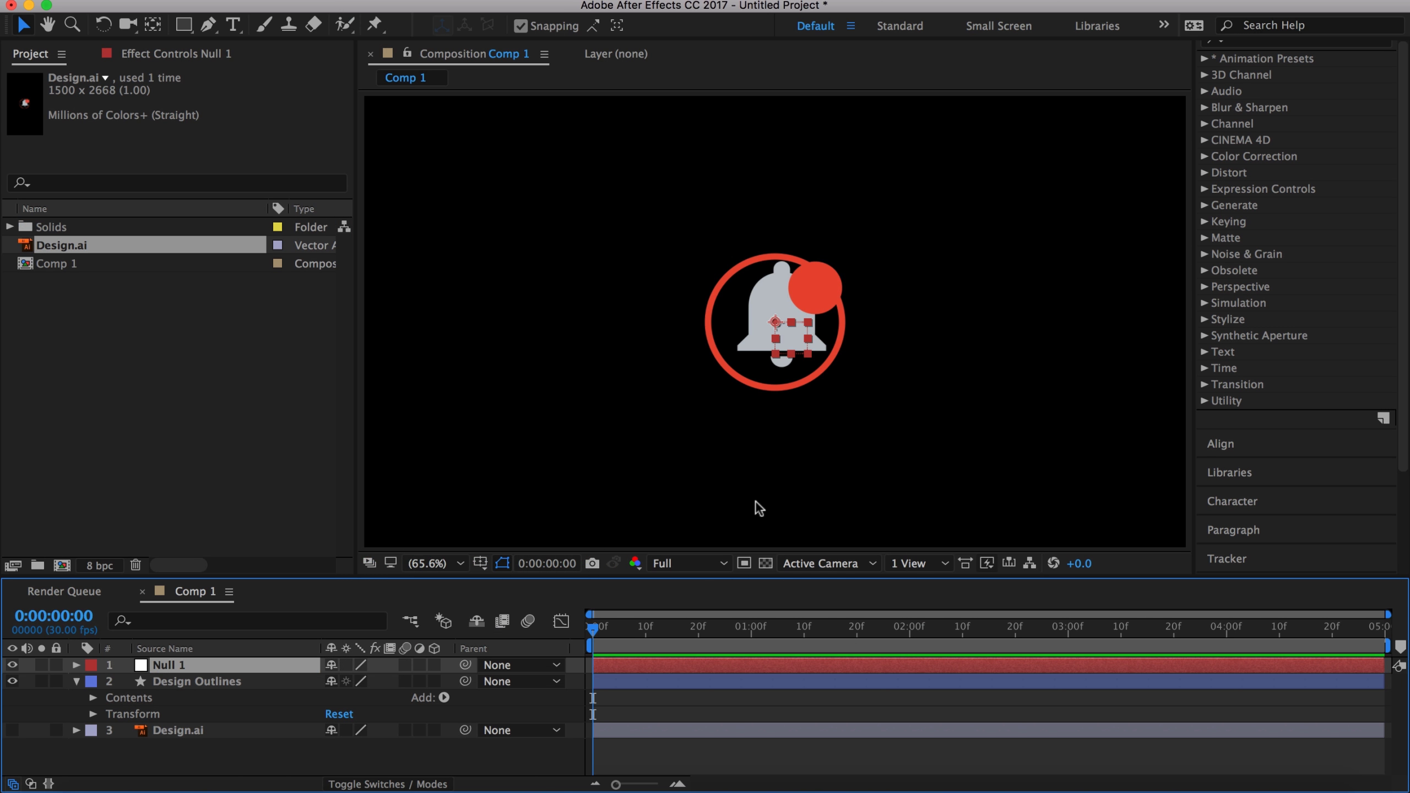
left_click(521, 698)
left_click(530, 737)
left_click(1220, 444)
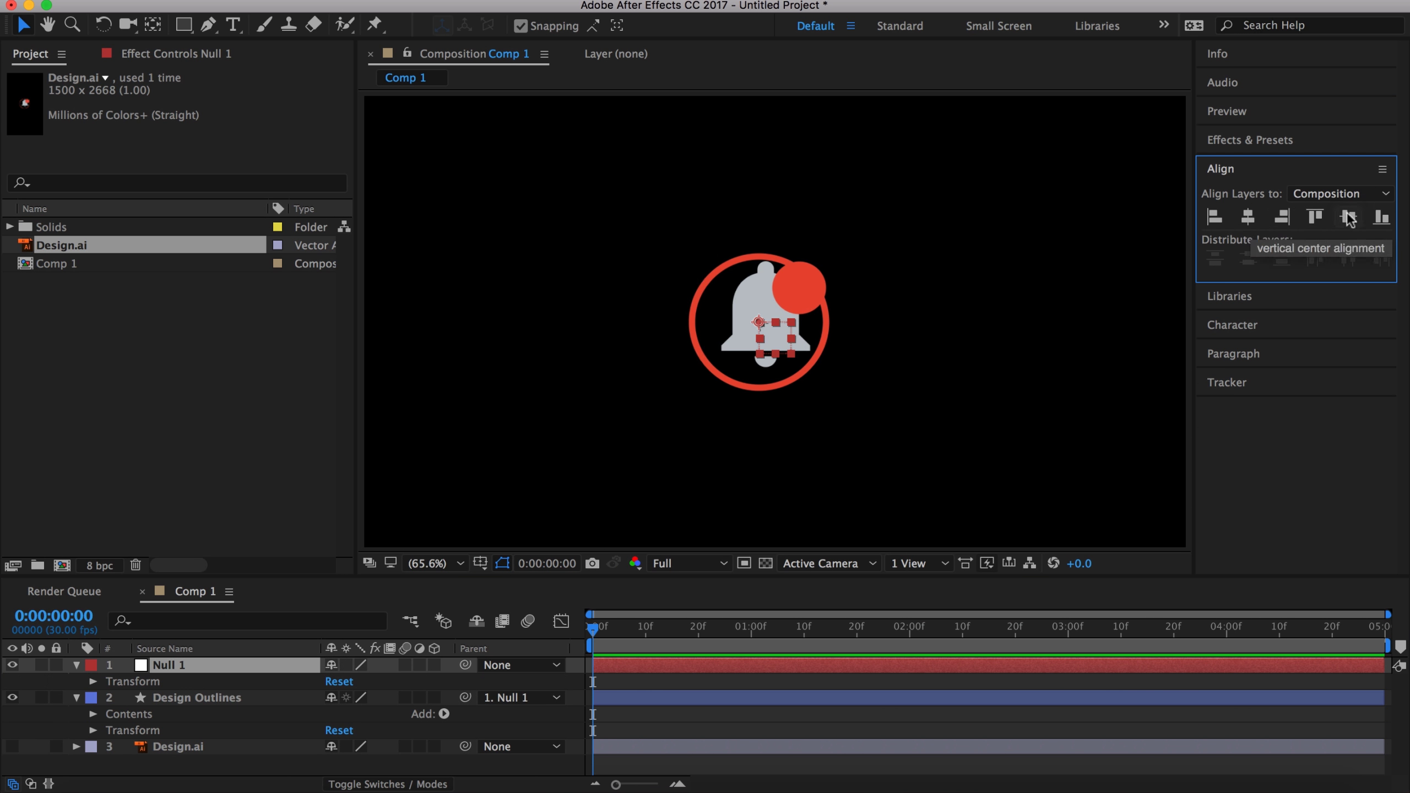
left_click(1248, 216)
left_click(1347, 216)
left_click(92, 681)
key("y")
left_click_drag(760, 306, 775, 323)
left_click(1248, 216)
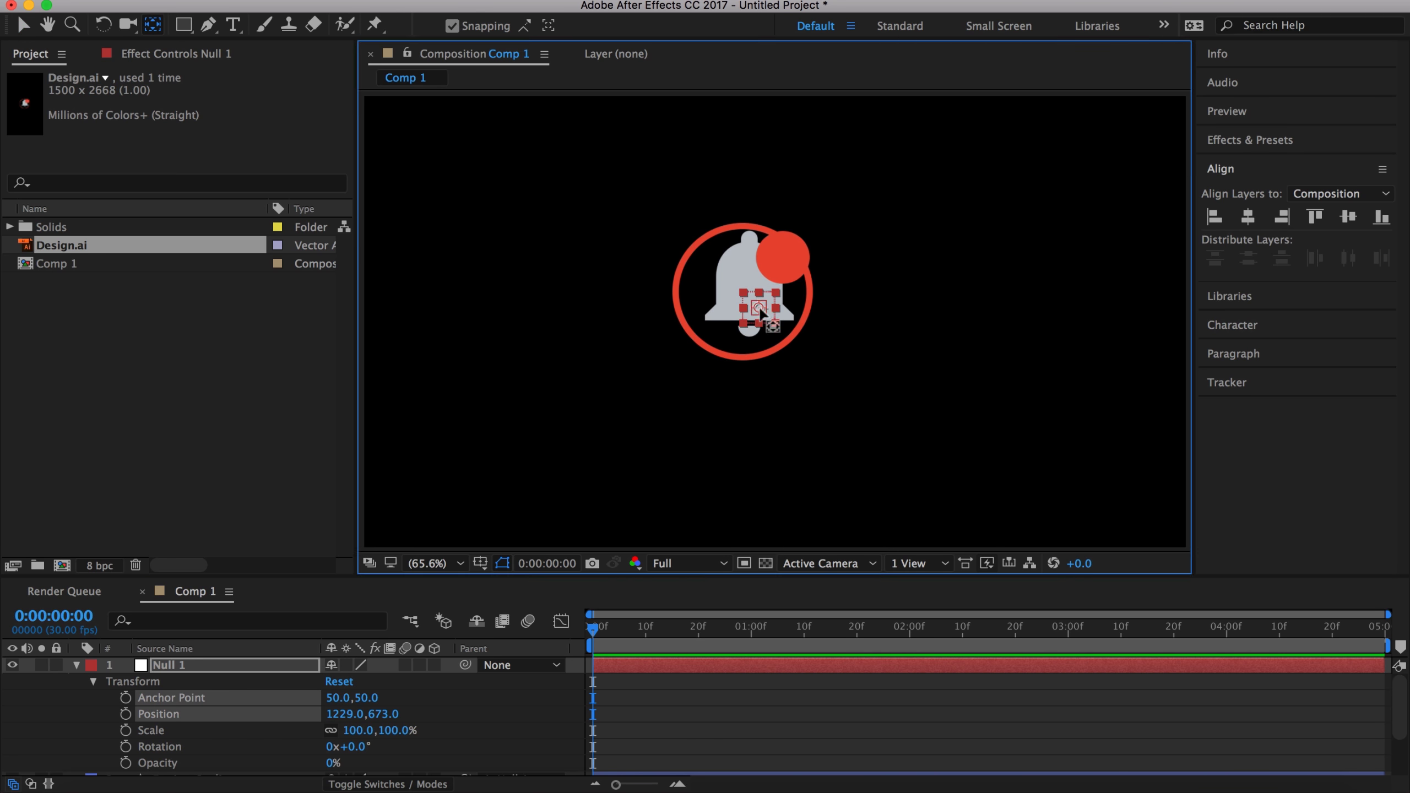
left_click(1348, 216)
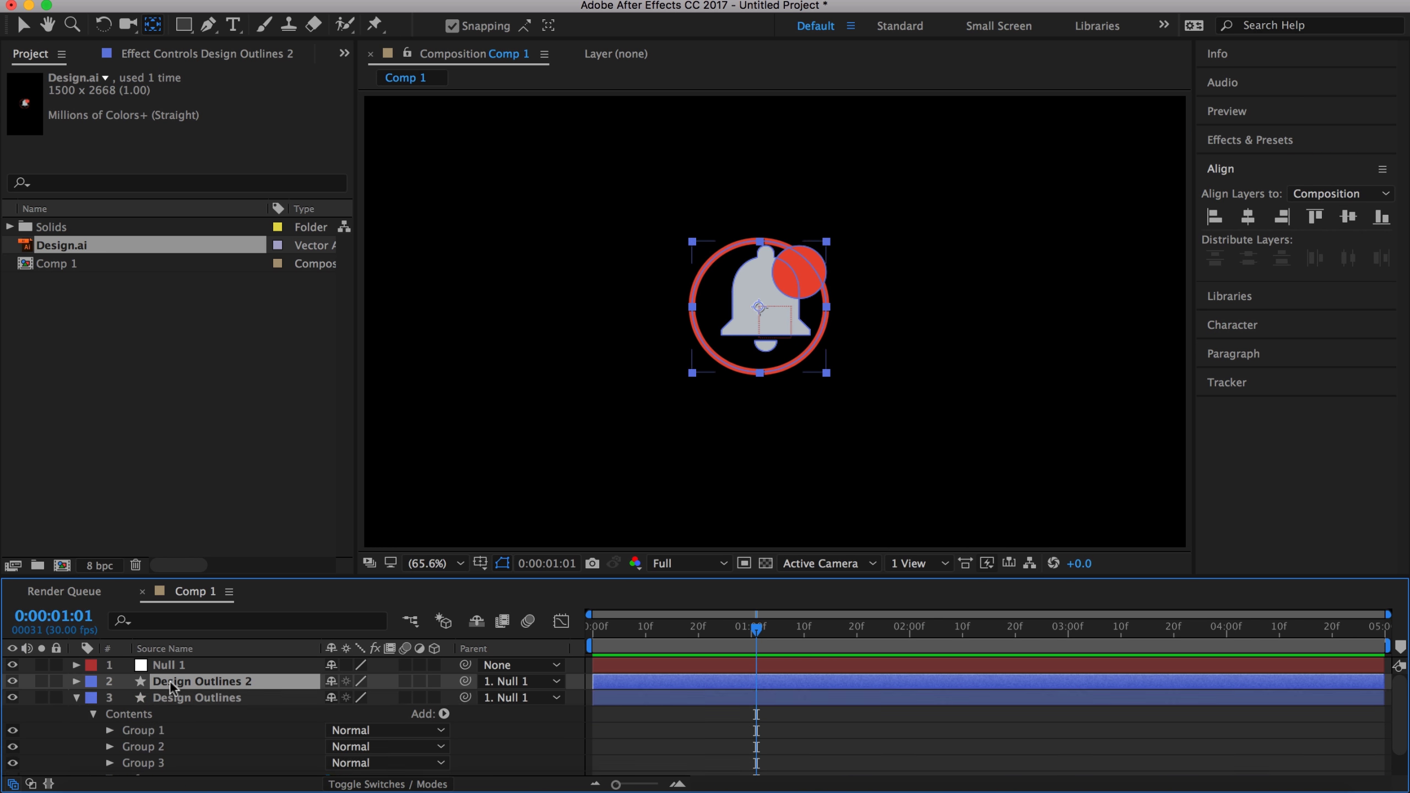
left_click(520, 681)
left_click(500, 686)
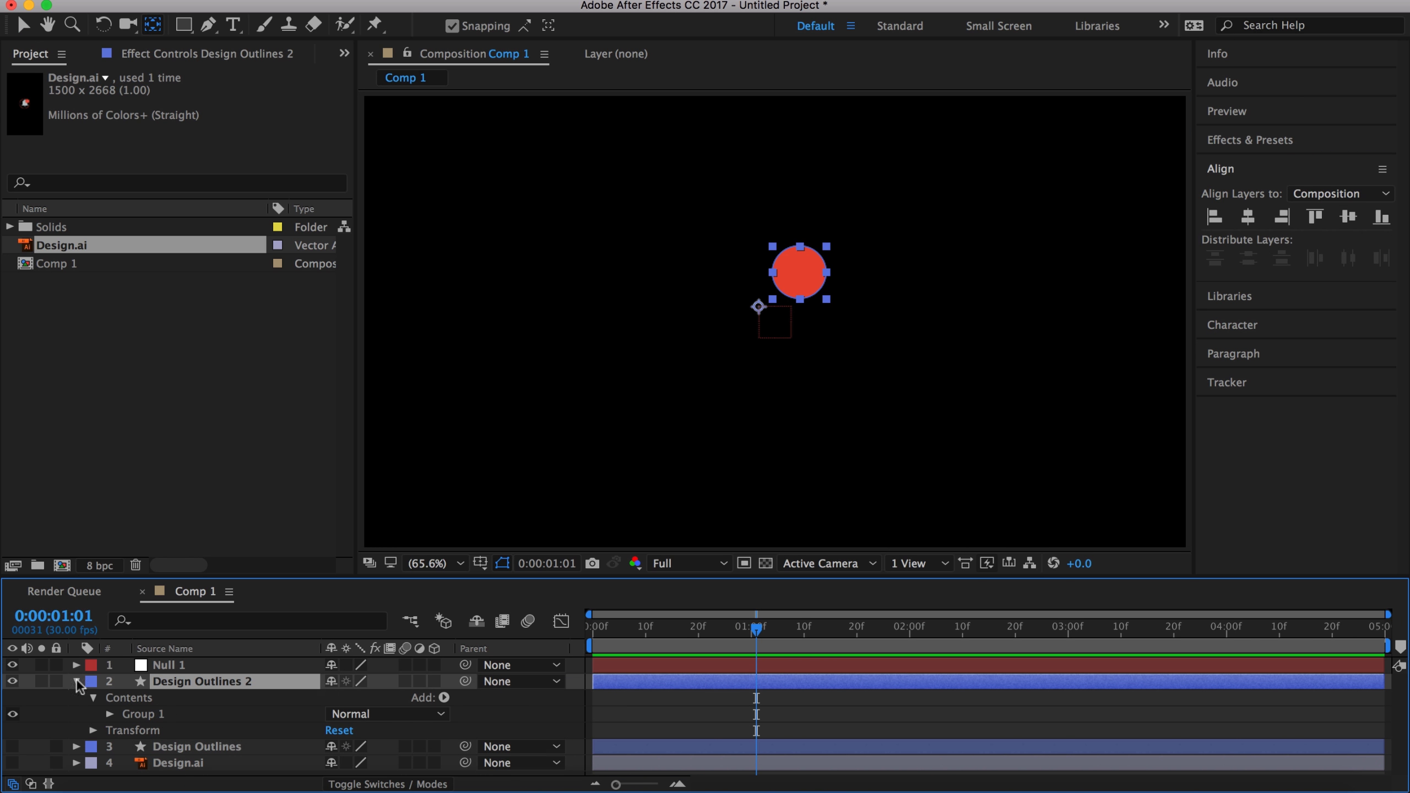
- Draw a small badge-red ellipse on the ring's upper right and parent it to Null 1
right_click(346, 684)
left_click(655, 107)
left_click_drag(183, 25, 235, 66)
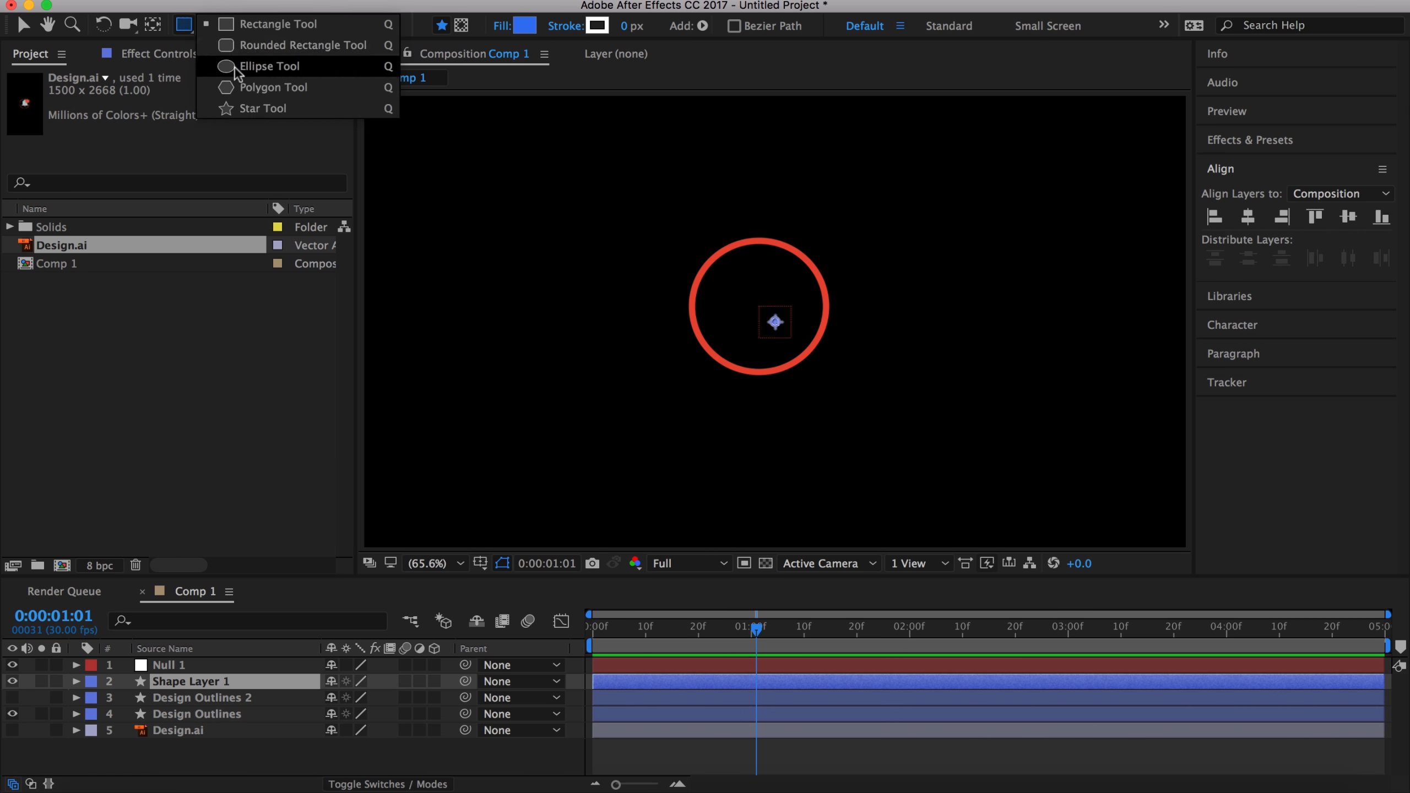
left_click_drag(799, 248, 826, 273)
left_click(110, 705)
left_click(362, 750)
left_click(743, 355)
key("ctrl+alt+shift+y")
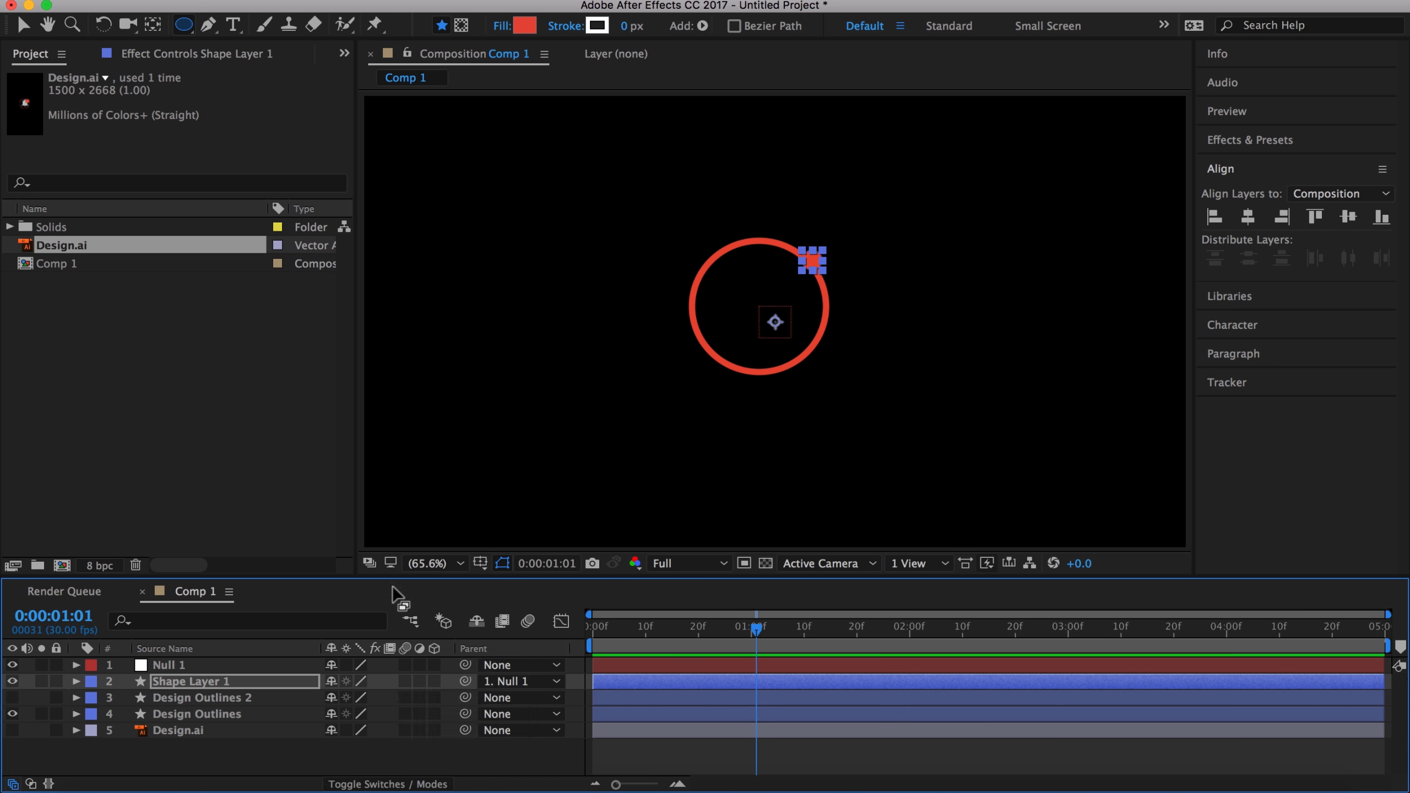
key("v")
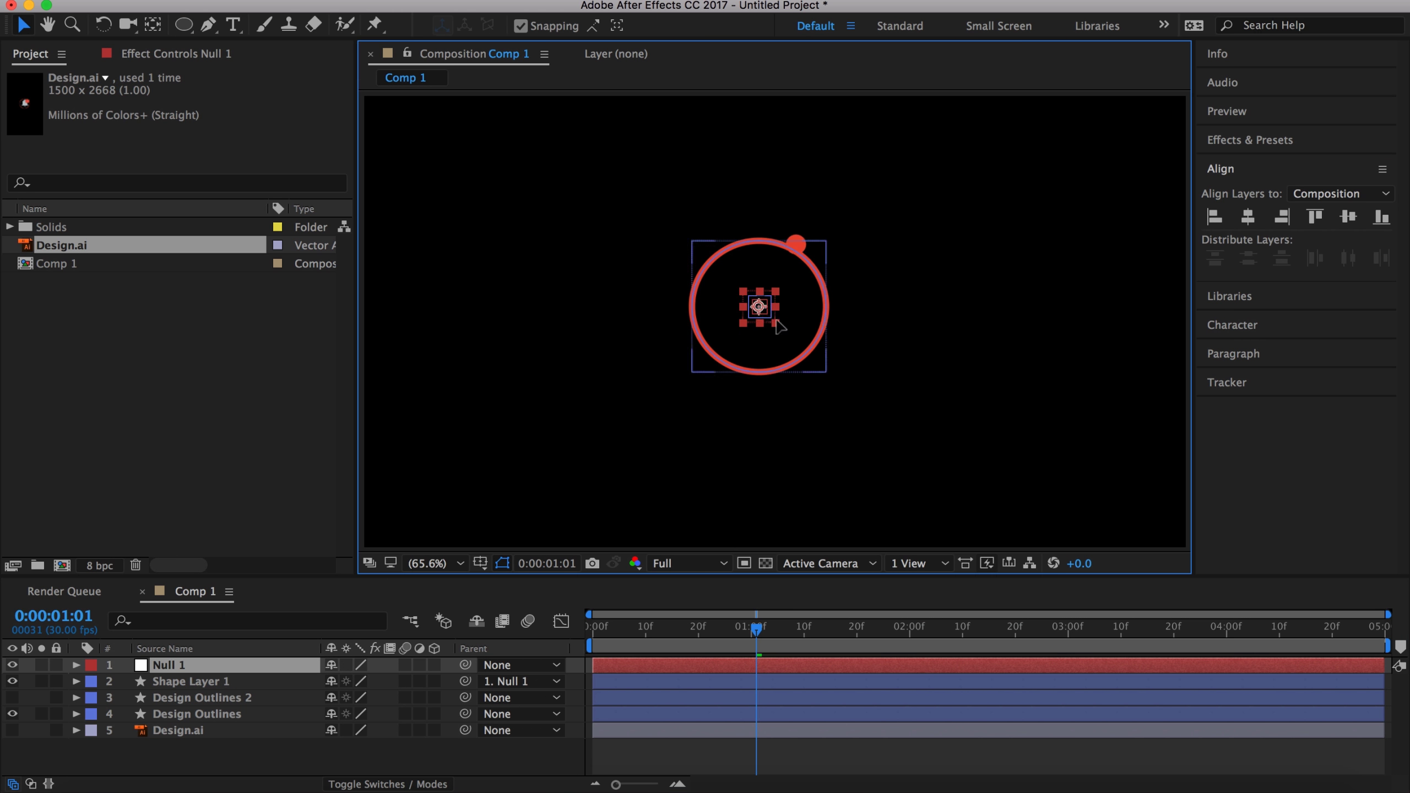
key("ctrl+z")
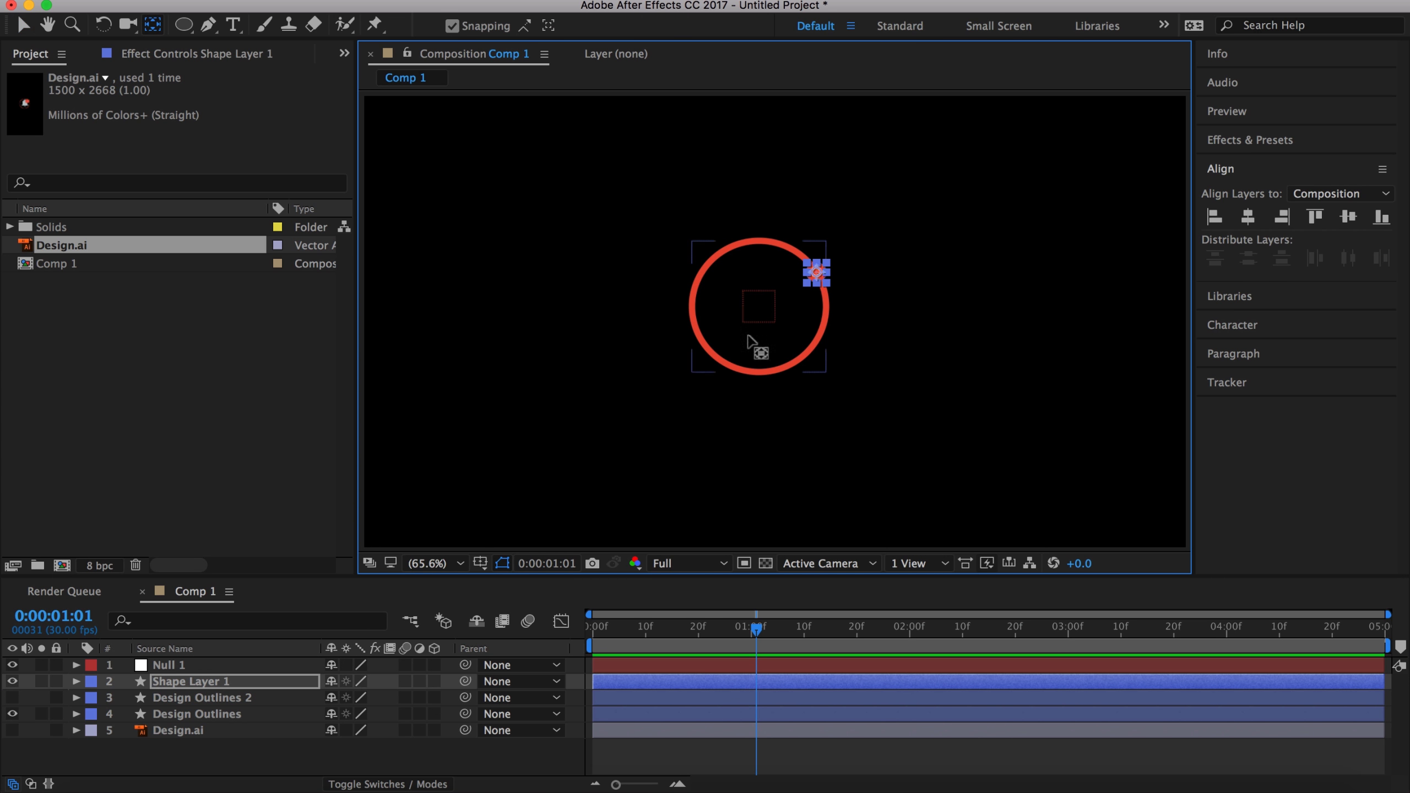
left_click(519, 680)
left_click(530, 701)
- Delete the Design Outlines ring layer and keyframe Null 1's rotation from 0x−10° to −1x−10°
left_click(196, 714)
key("Delete")
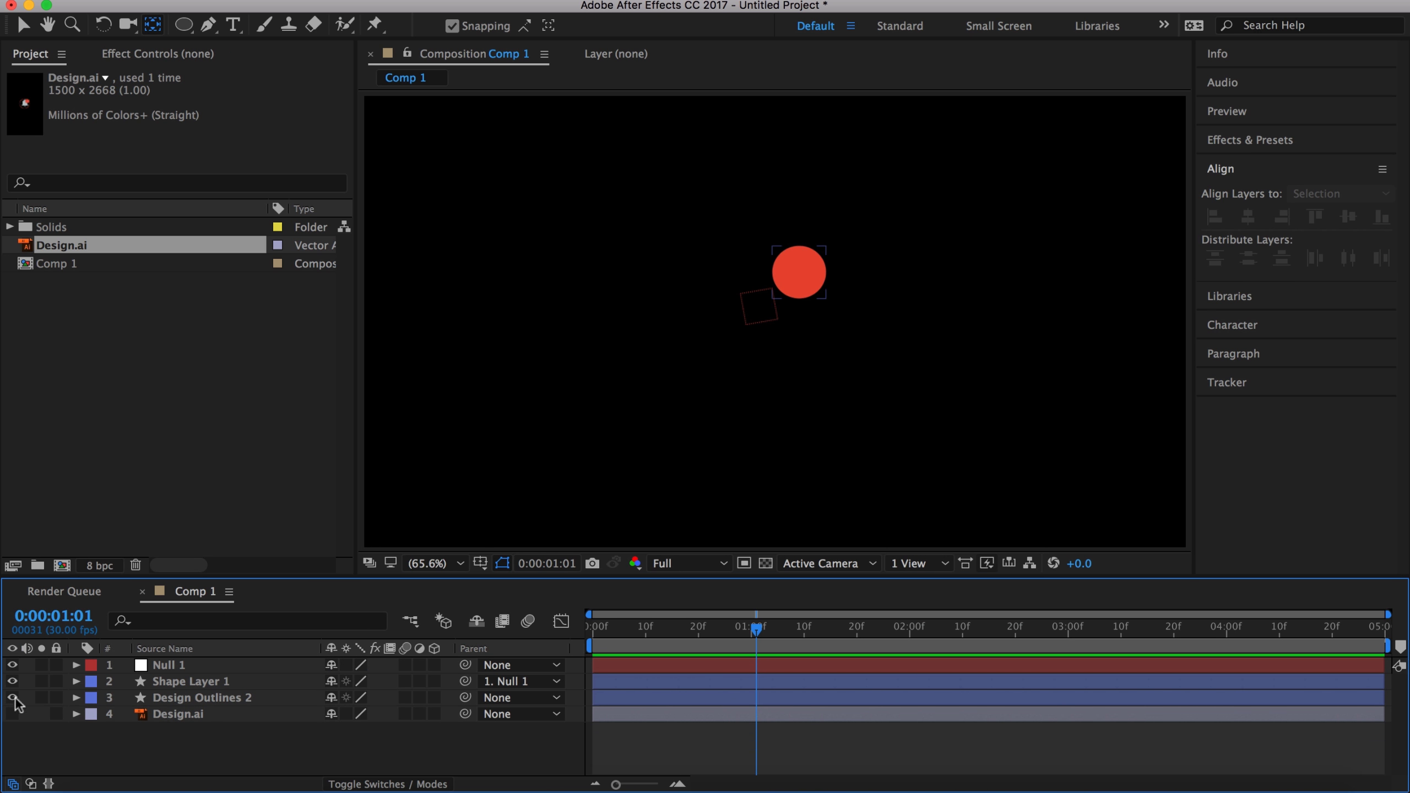
left_click(192, 725)
left_click(76, 698)
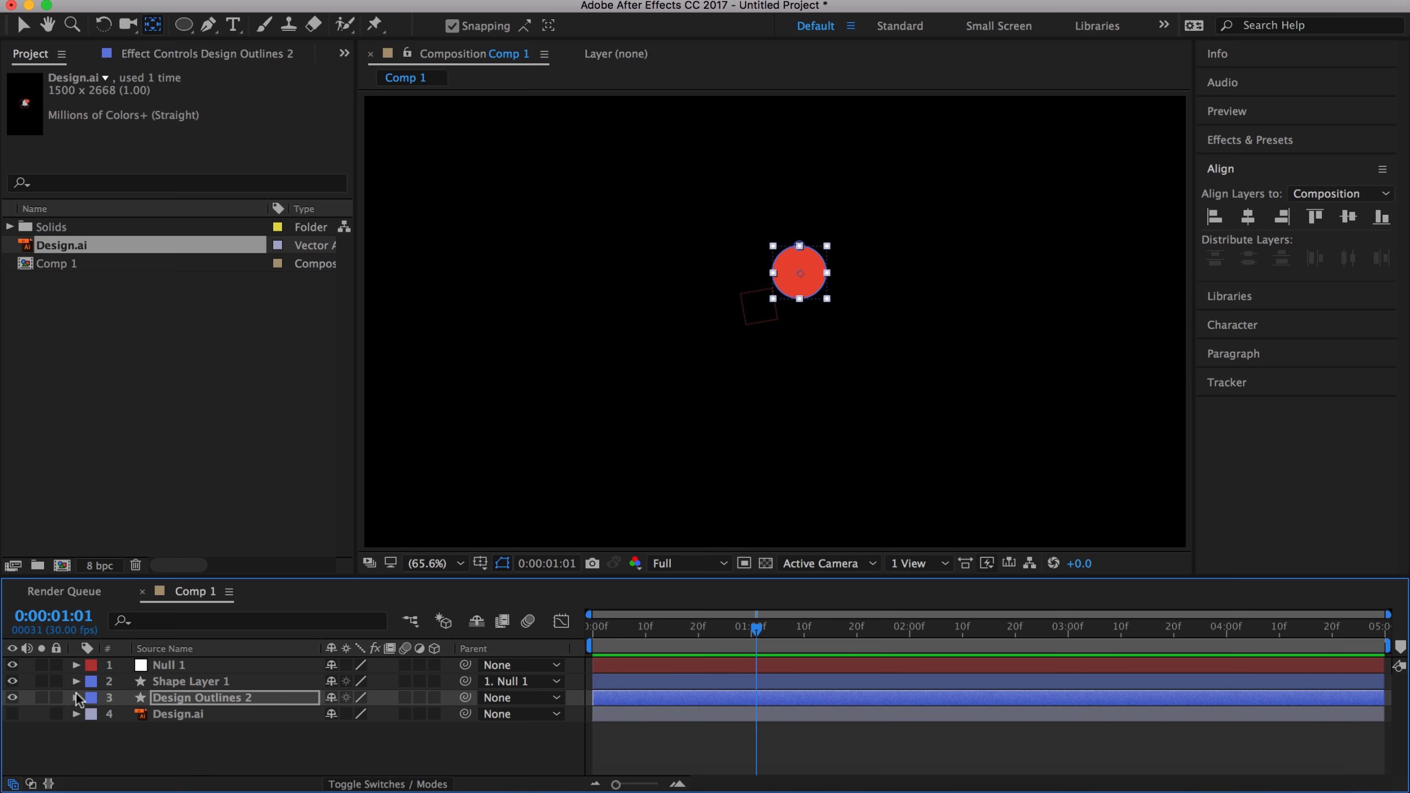
left_click(193, 678)
left_click(168, 665)
key("u")
left_click(857, 628)
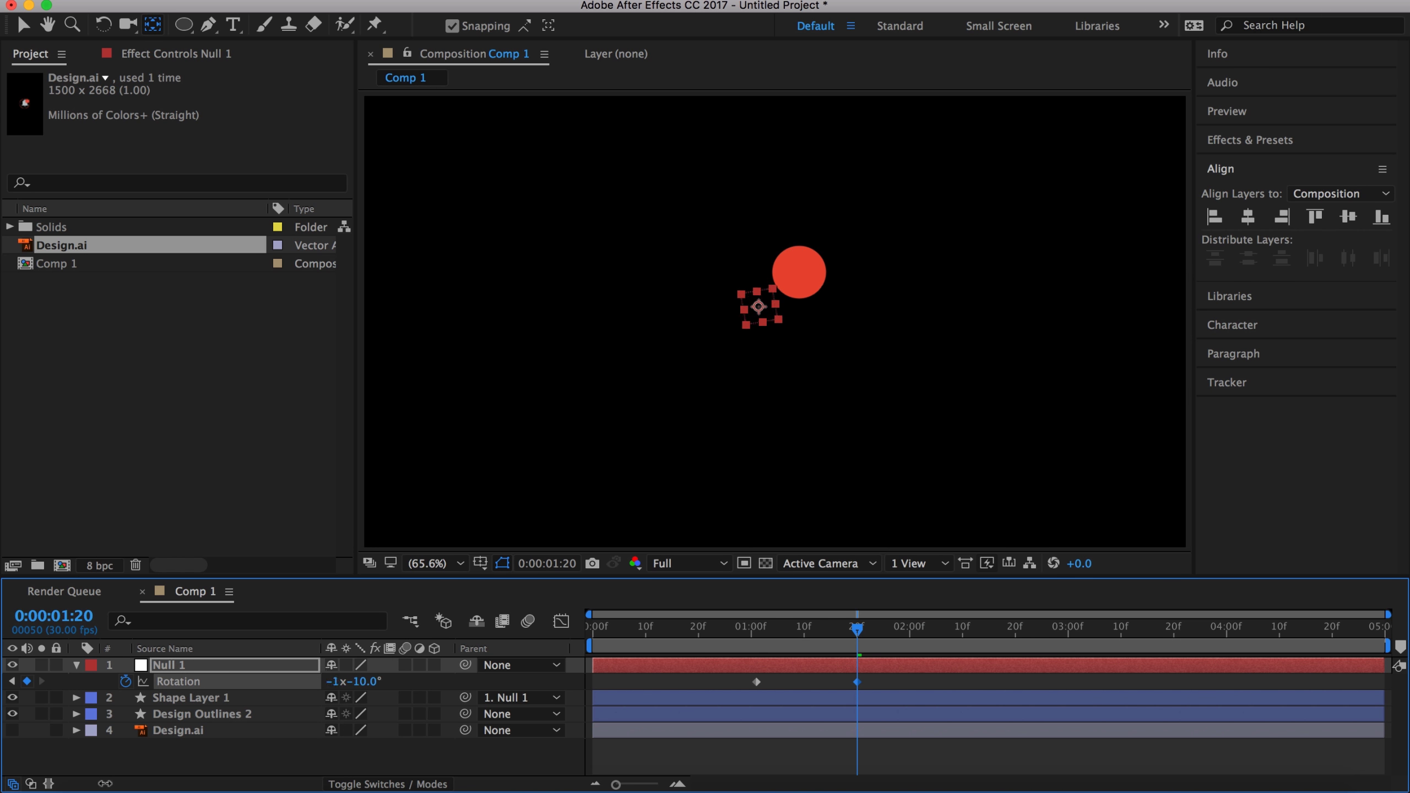
left_click_drag(857, 628, 831, 627)
- Nest Comp 1 in Comp 2, convert Design.ai to shapes, remove the ring group, and name it 'Bell'
key("super+n")
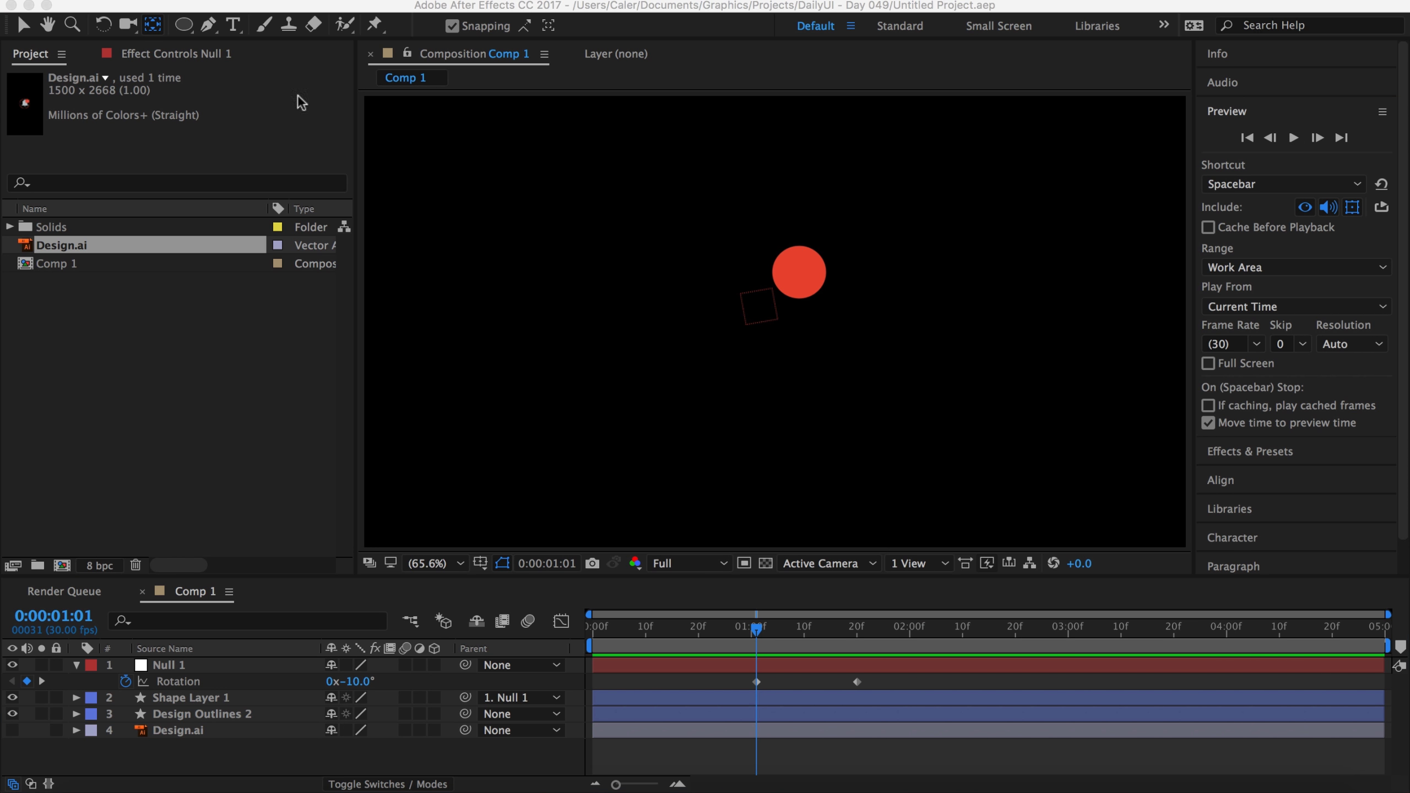
key("Return")
left_click_drag(80, 259, 146, 705)
right_click(163, 681)
left_click(268, 588)
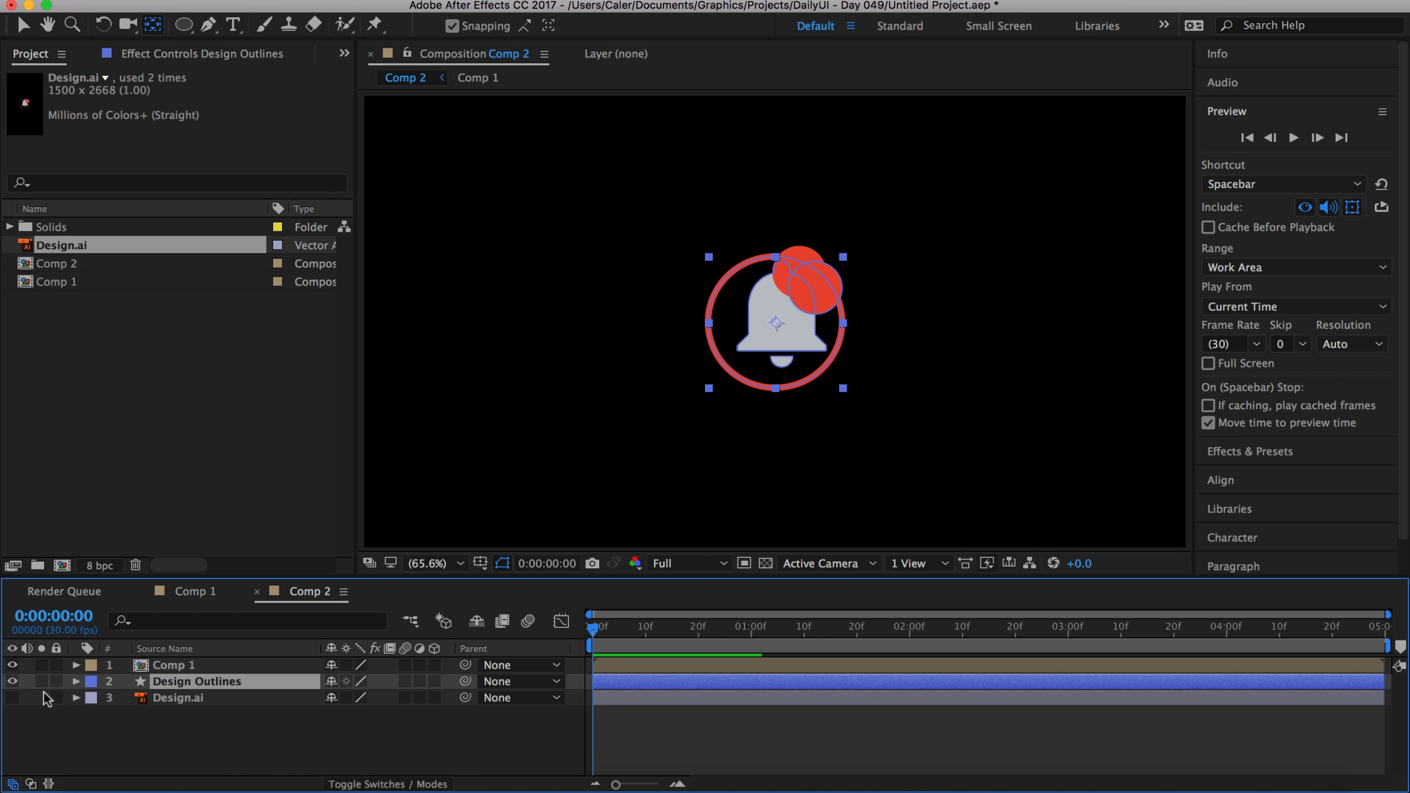
left_click(76, 681)
left_click(167, 746)
key("Delete")
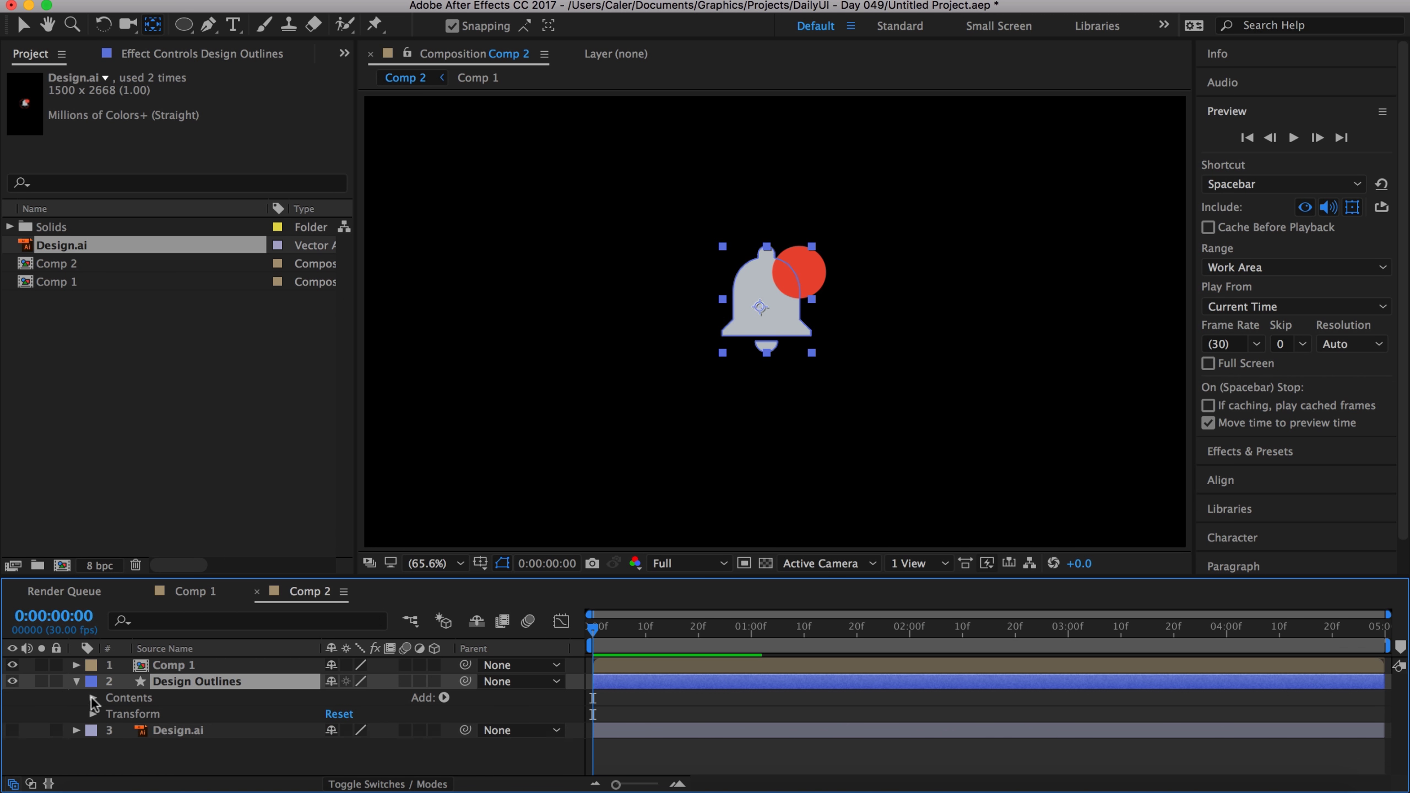
left_click(76, 681)
key("Return")
type("Bell")
key("Return")
- In Comp 1, add an Adjustment Layer with Fast Blur (Legacy) and Simple Choker
double_click(171, 666)
left_click_drag(195, 591, 56, 591)
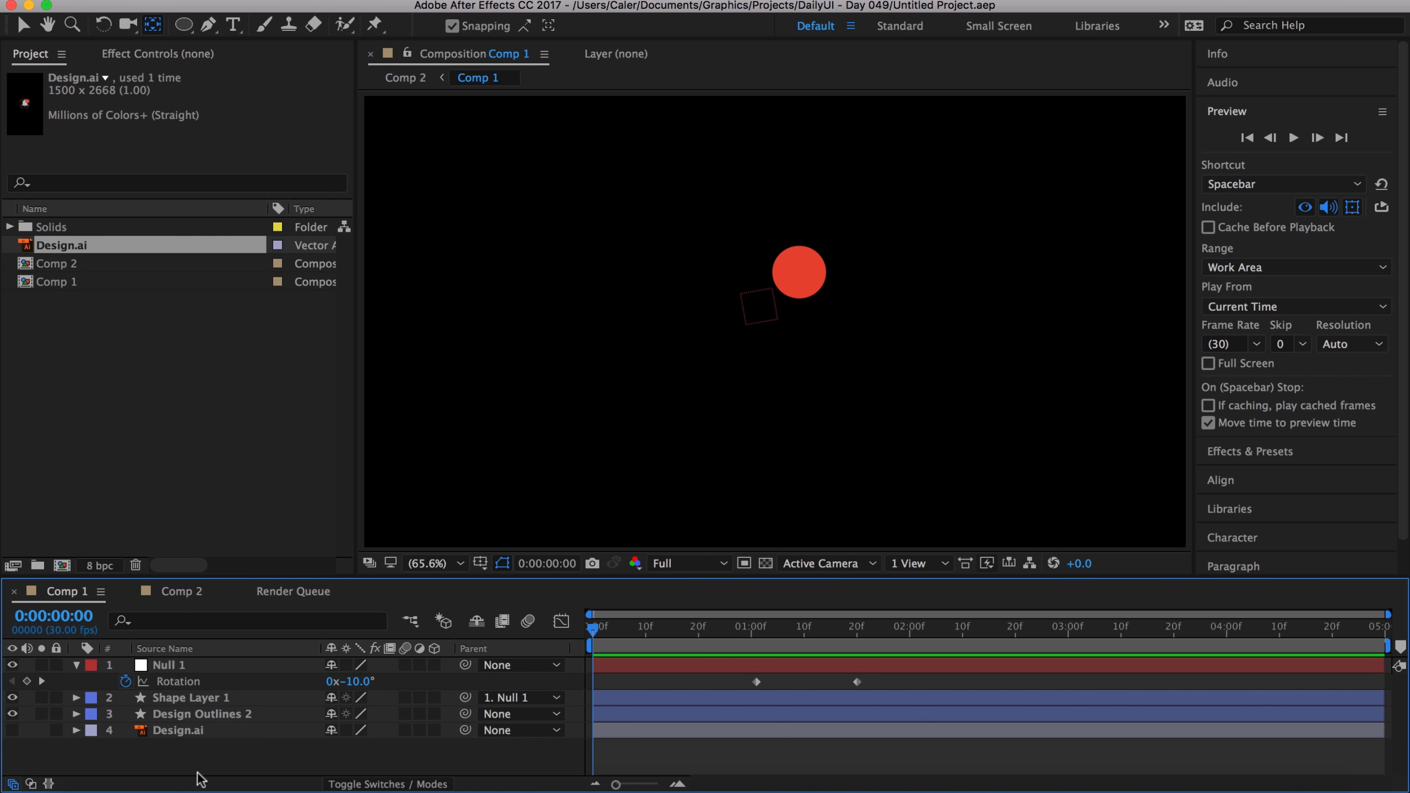
right_click(353, 758)
left_click(683, 120)
left_click(1249, 451)
type("fast")
left_click_drag(1294, 315, 672, 665)
right_click(267, 328)
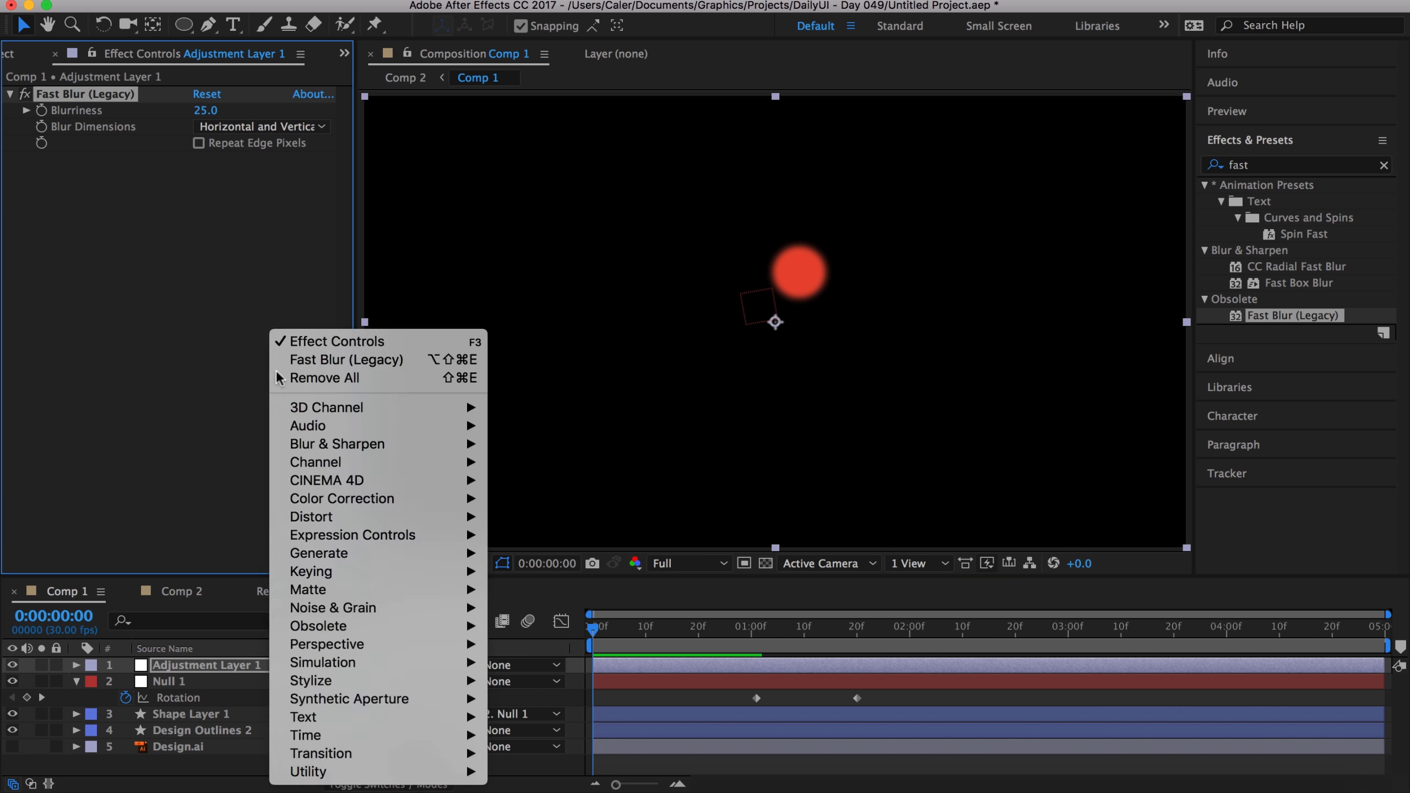
left_click(528, 603)
- Check the dot's rotation keyframes between 0:00:00:28 and the 1-second mark
left_click_drag(771, 647, 856, 650)
left_click(189, 714)
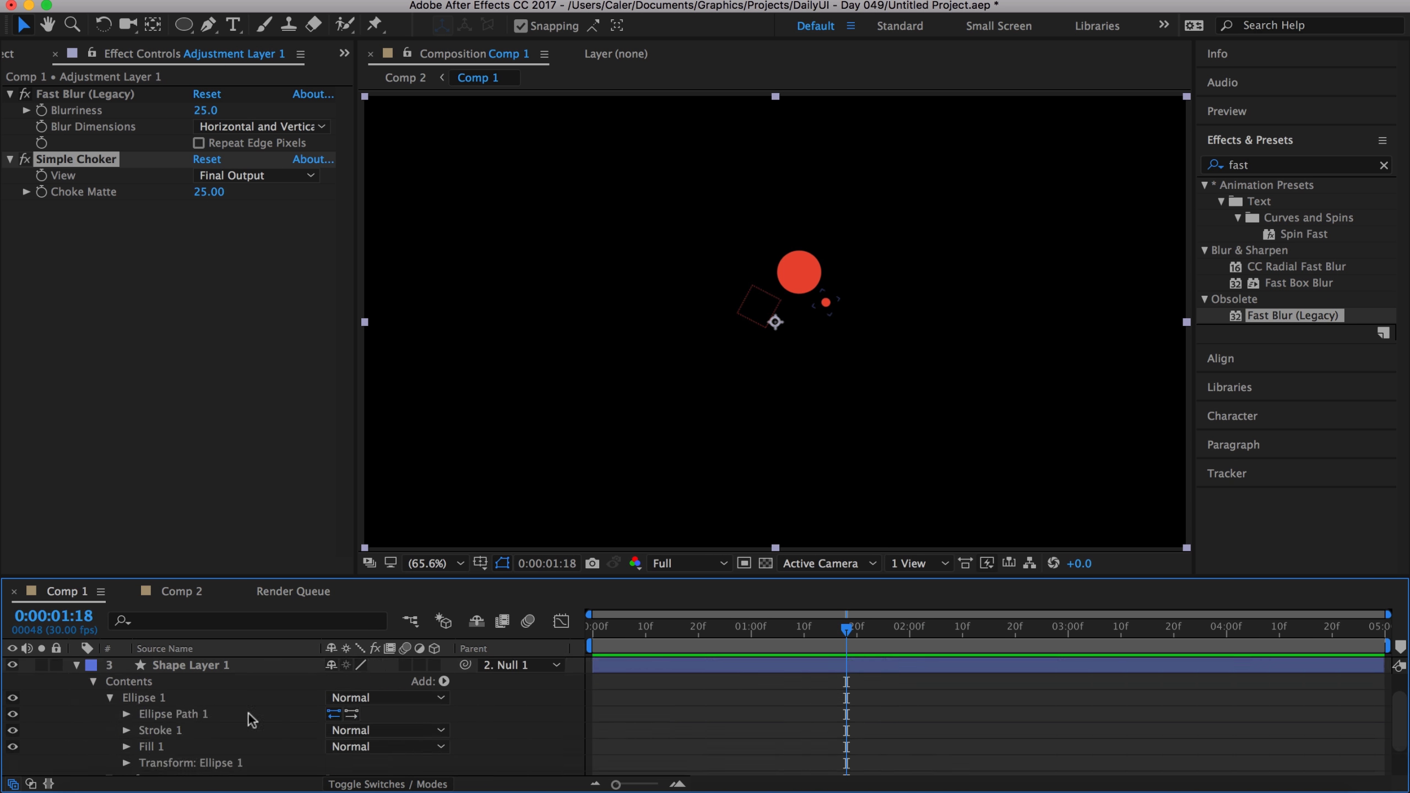
scroll(355, 738, "down", 3)
left_click(732, 628)
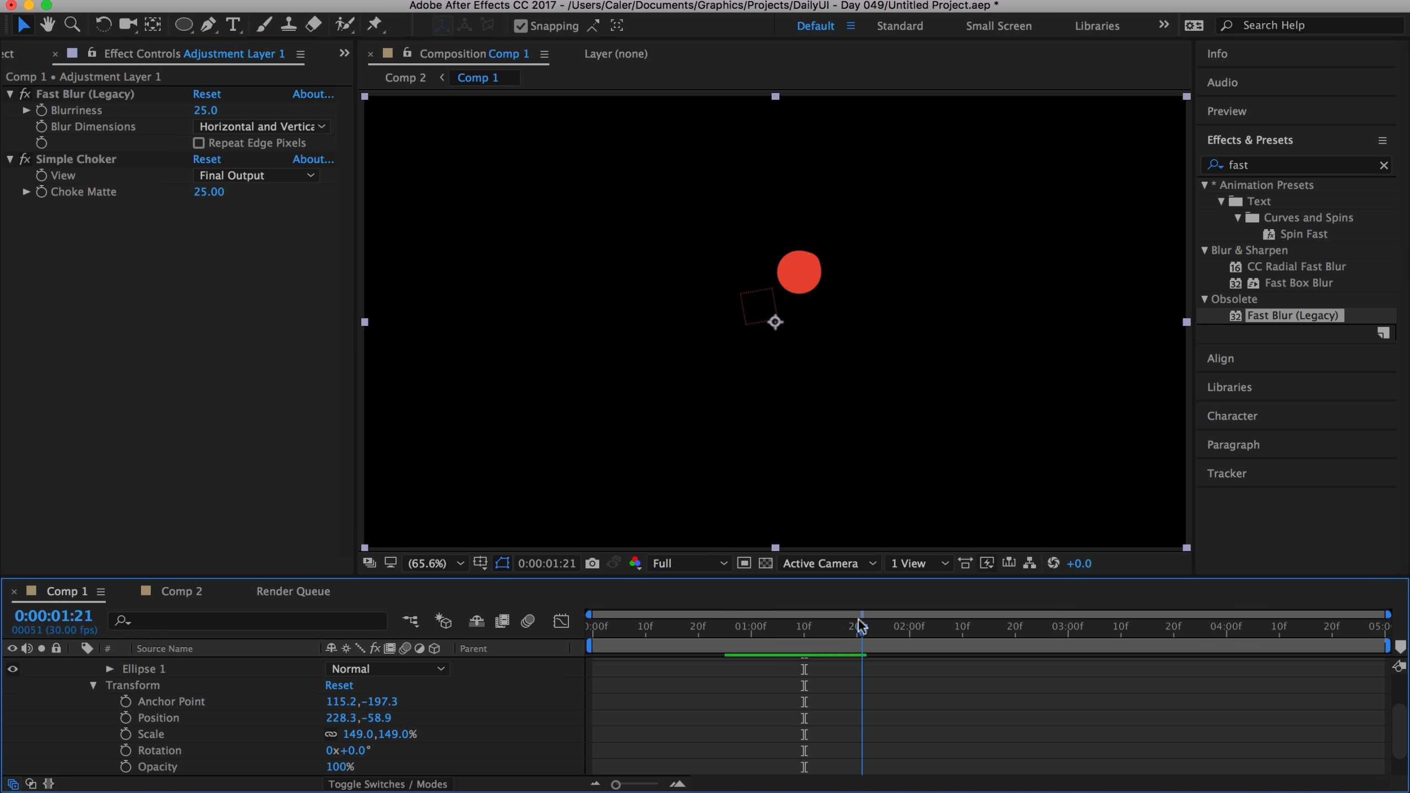
left_click(753, 627)
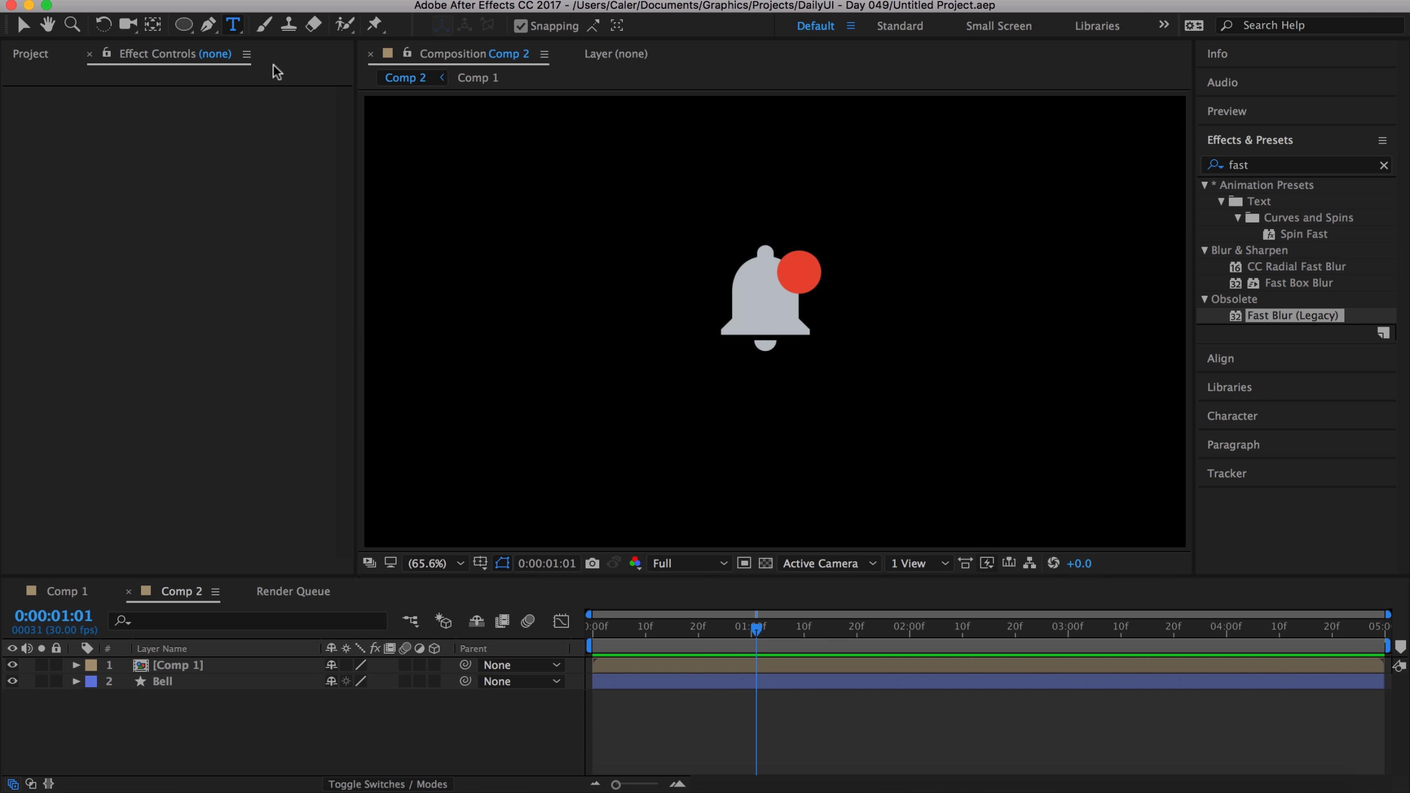
- Add a '1' text layer and position it in the centre of the red badge
left_click(645, 333)
type("1")
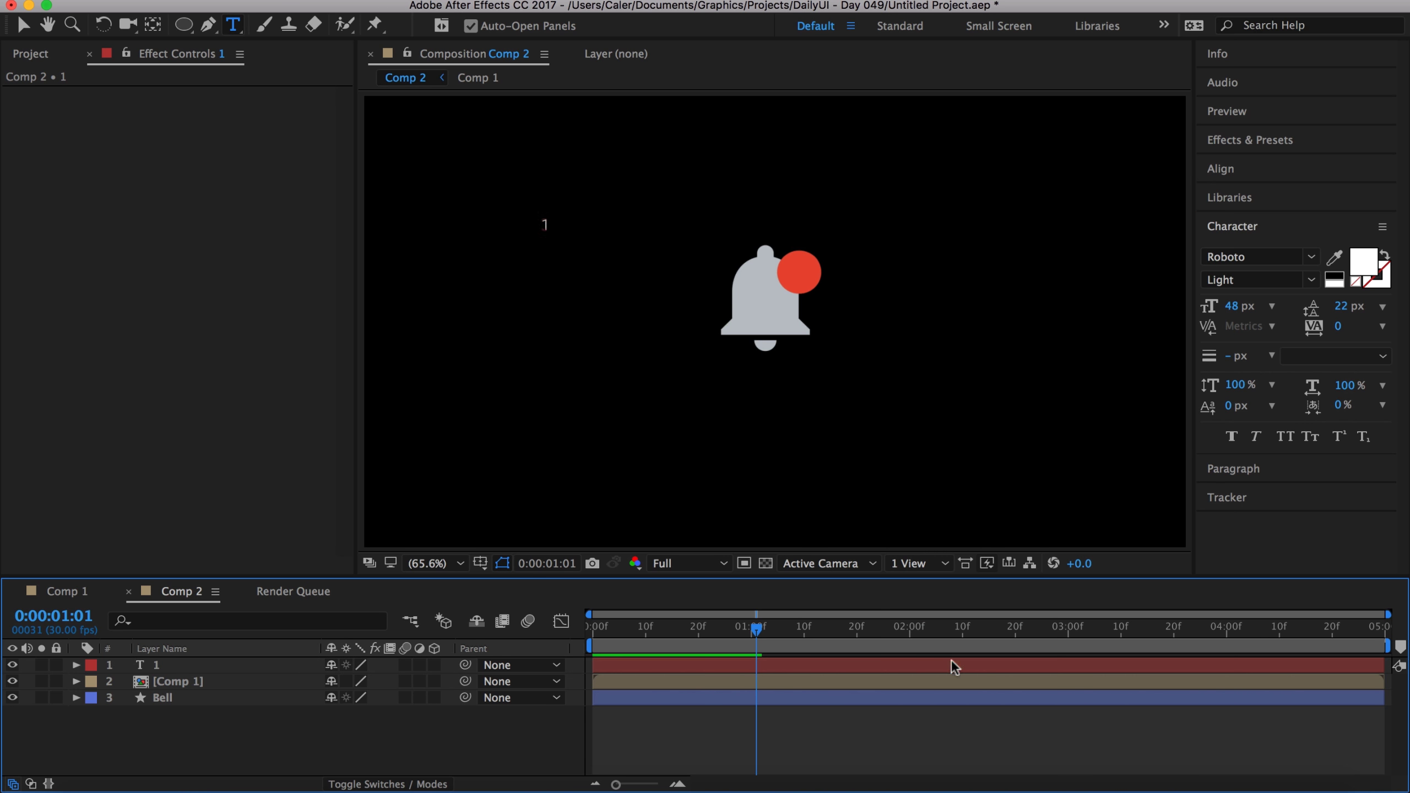
type("v")
left_click(76, 665)
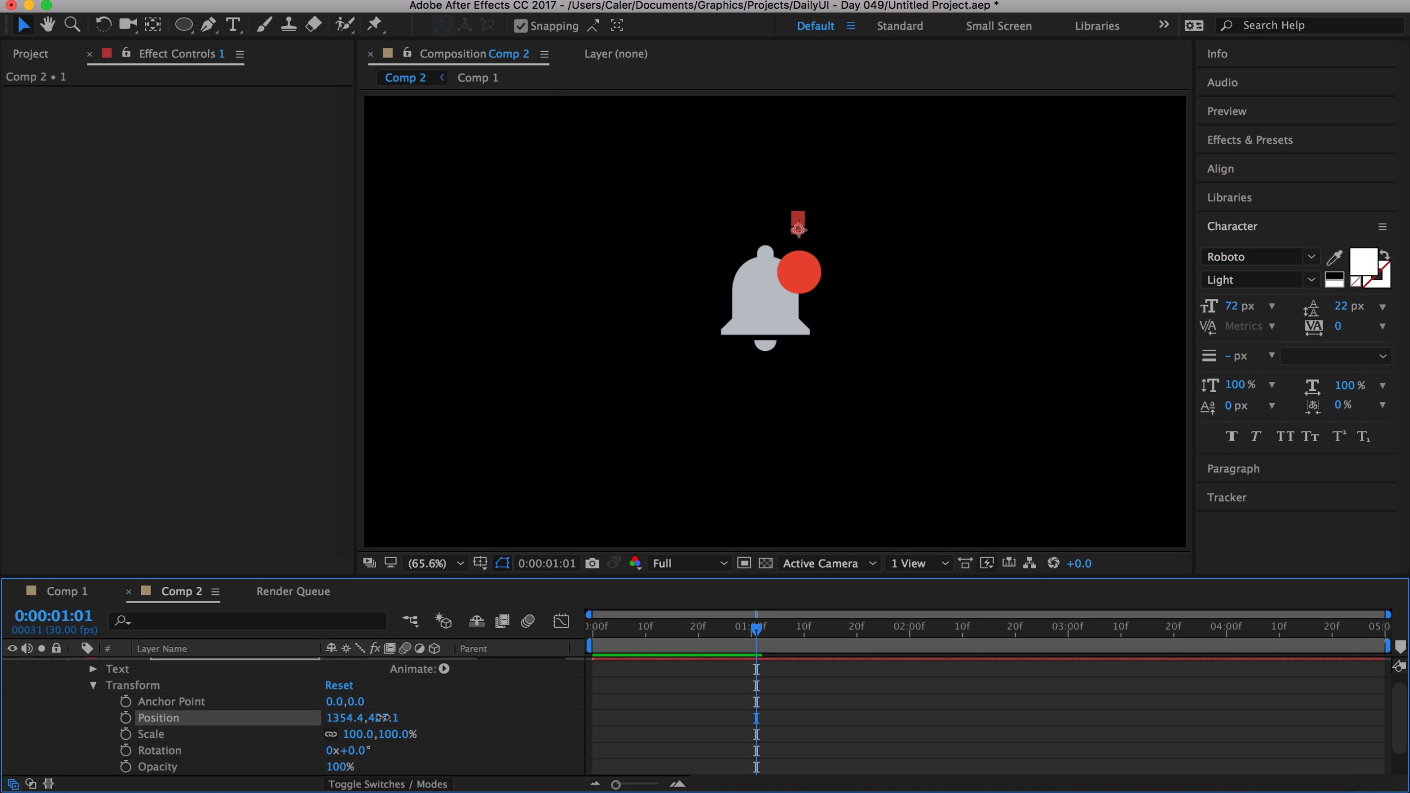
left_click_drag(382, 718, 470, 717)
scroll(817, 267, "up", 6)
scroll(838, 727, "up", 1)
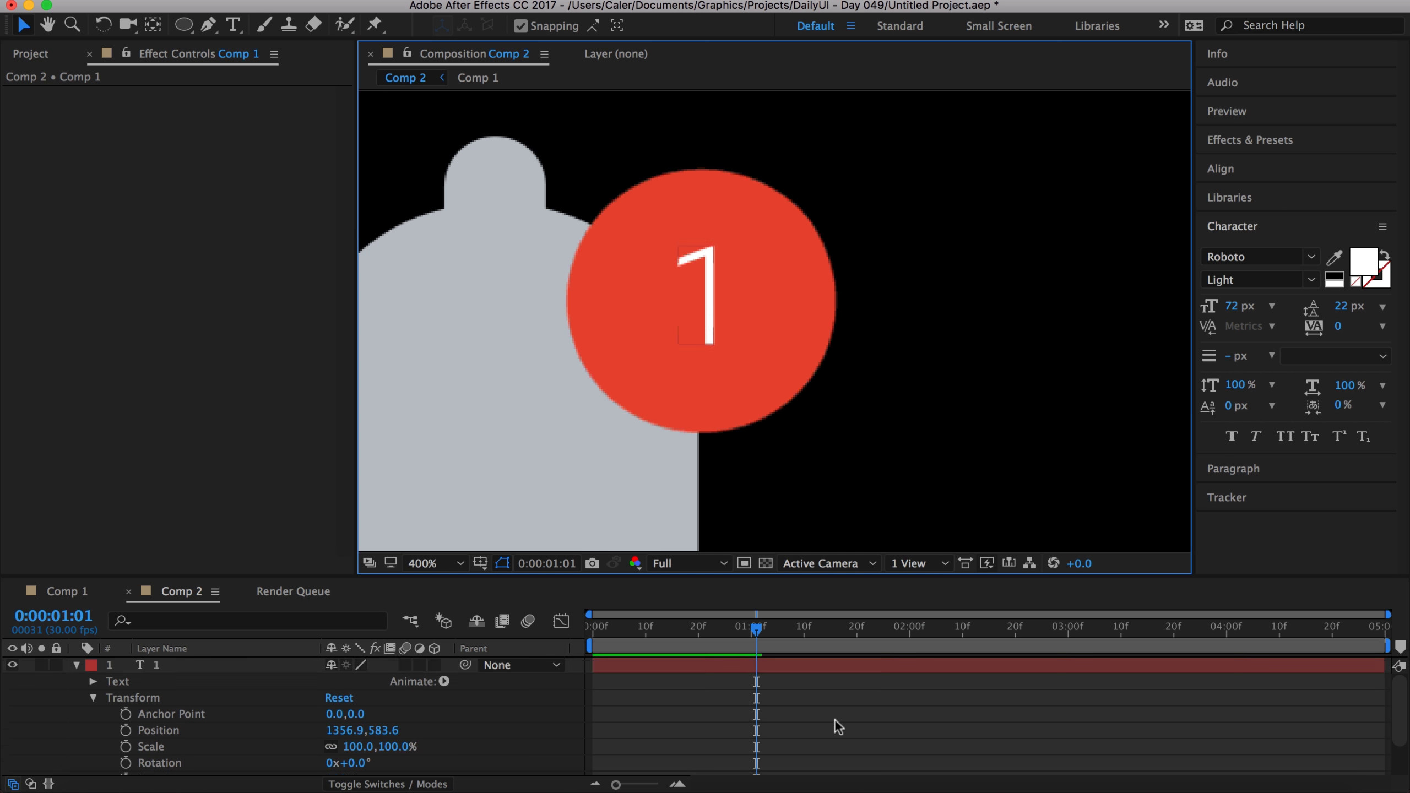
key("Down")
key("Down")
key("Down")
key("shift+slash")
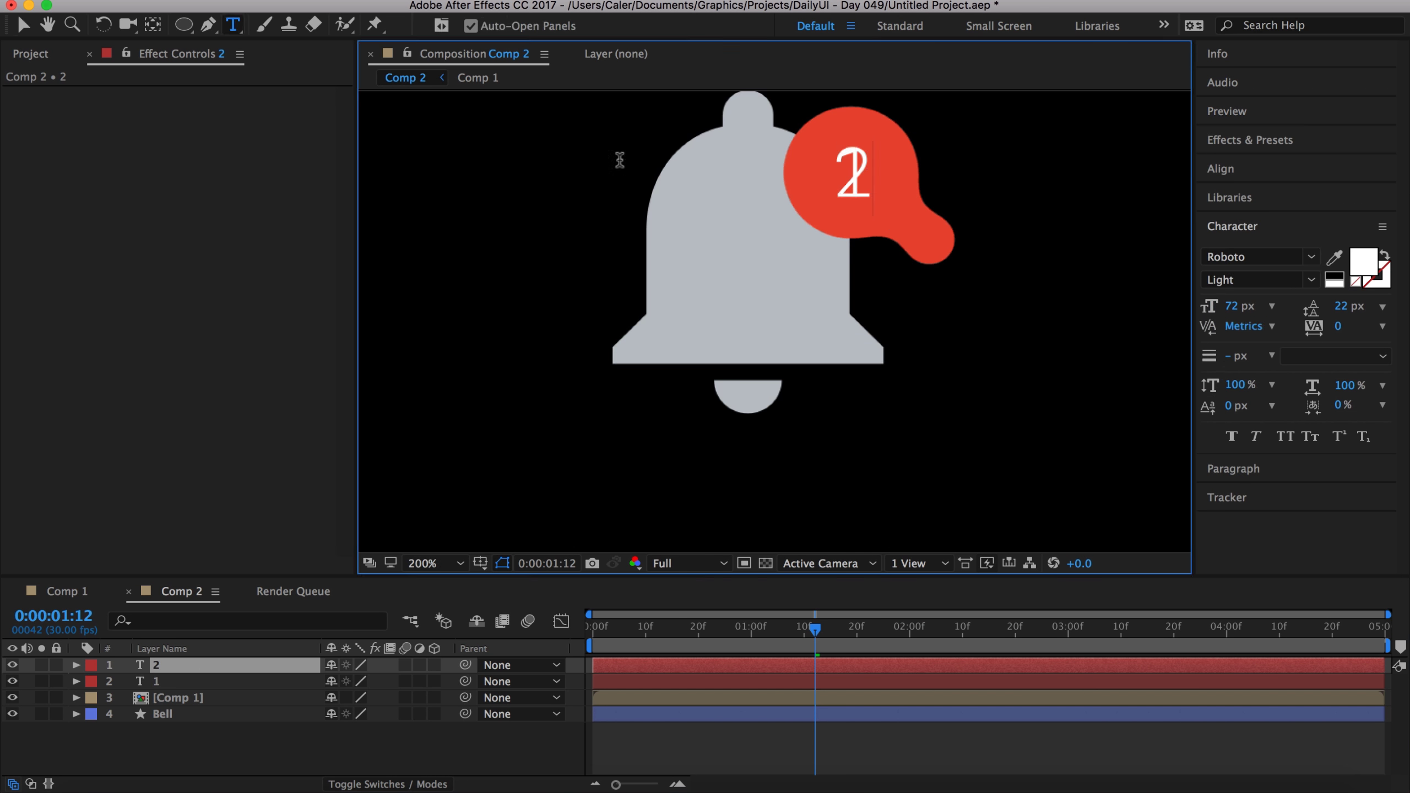
- Split the timing at 01:12 so the new '5' number layer replaces the '1', then preview
key("Escape")
key("v")
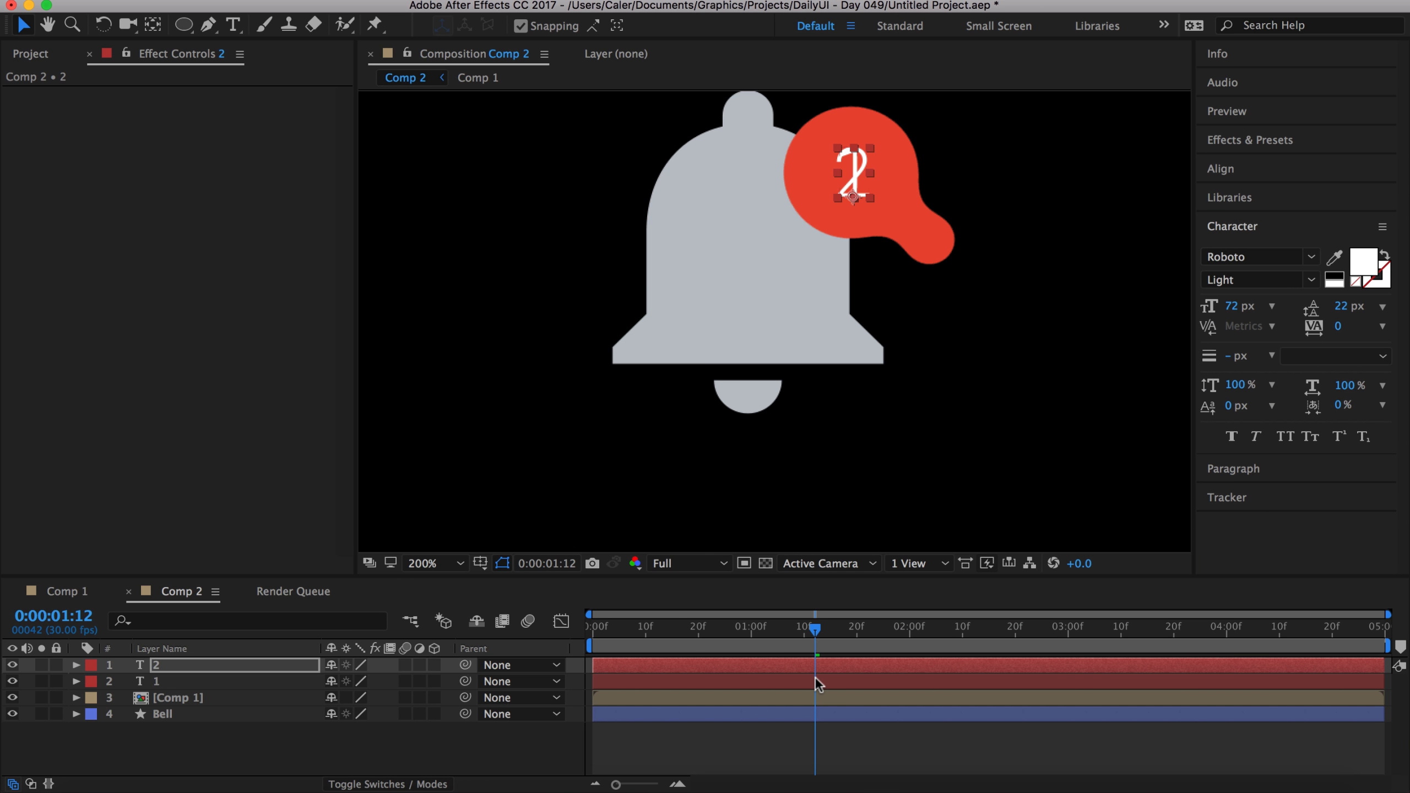
key("alt+bracketleft")
left_click(799, 681)
key("alt+bracketright")
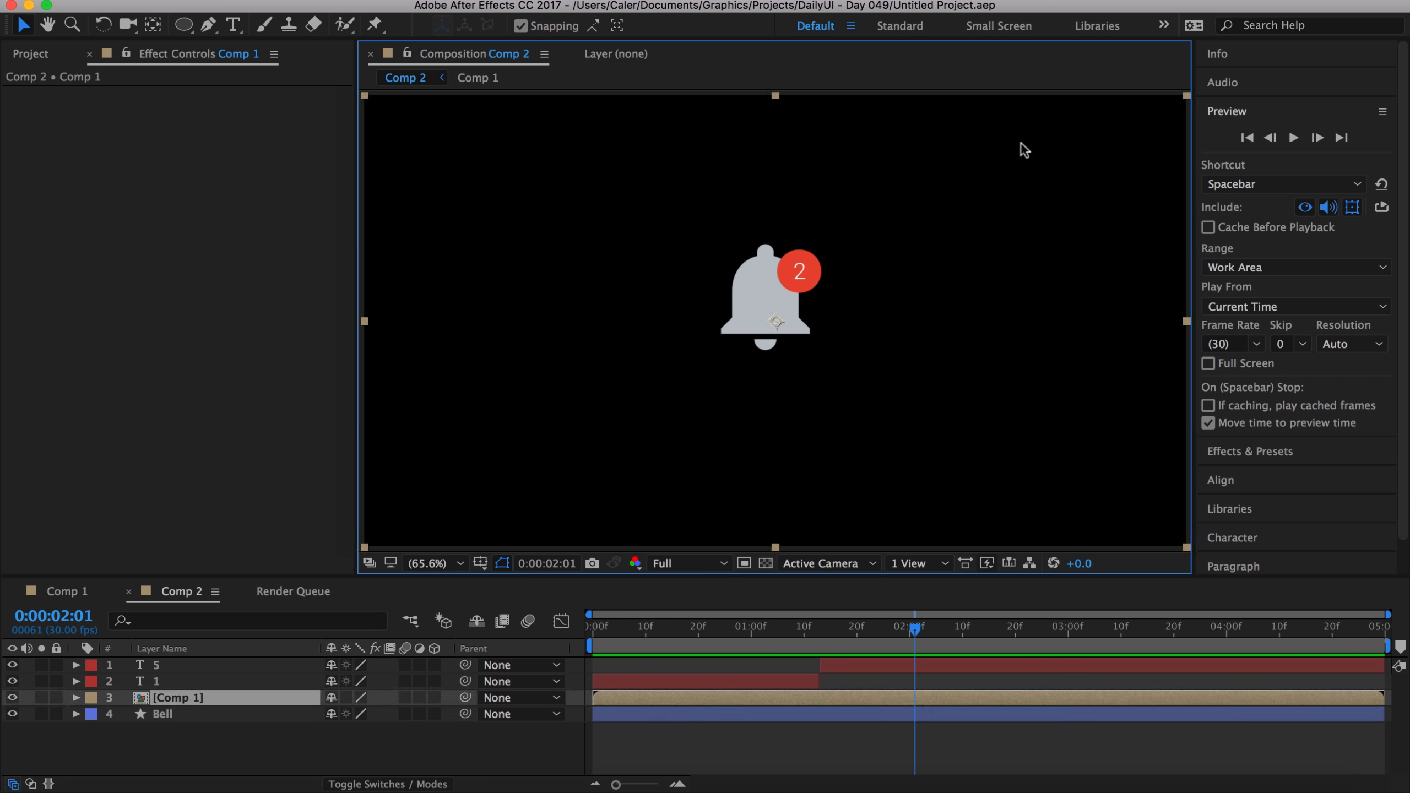
left_click(1293, 137)
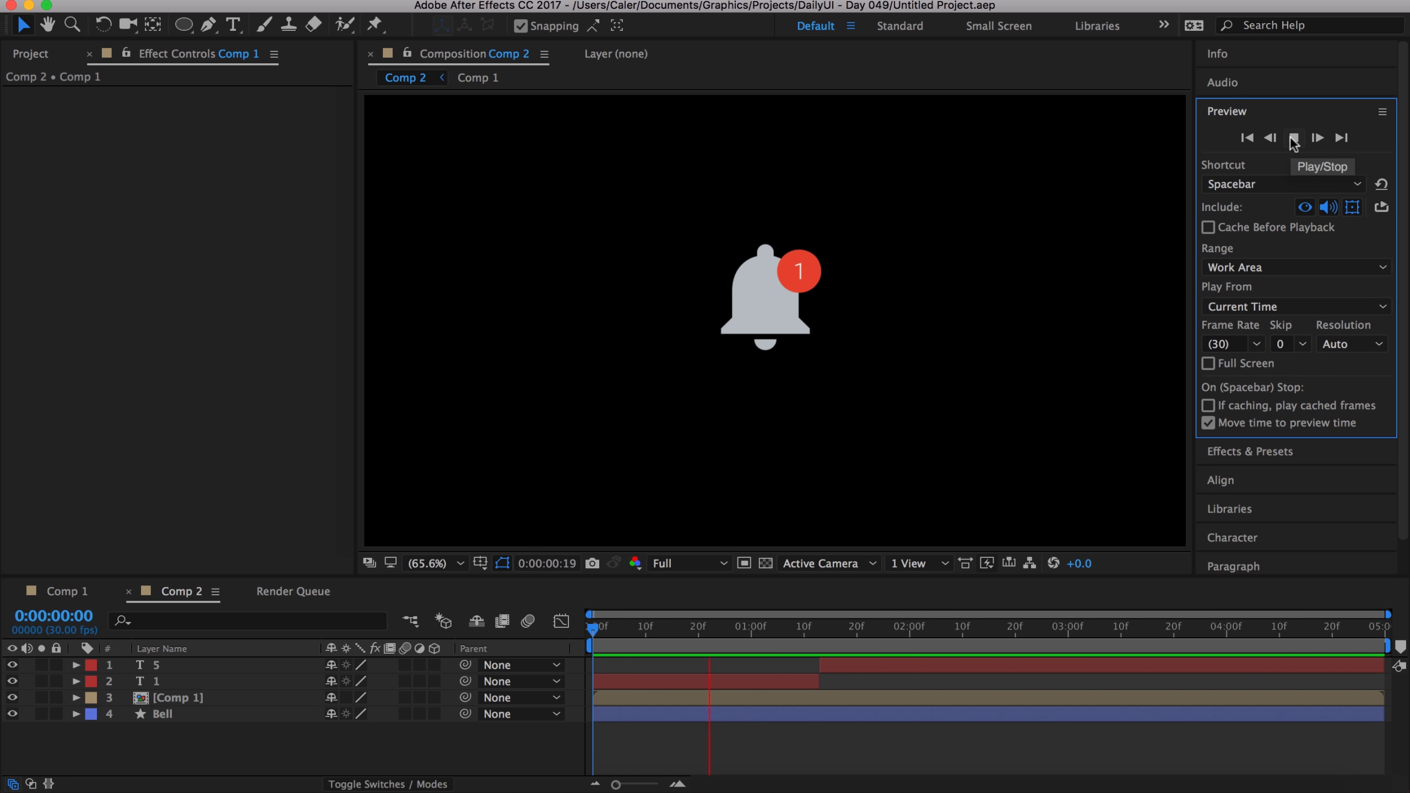
left_click(765, 714)
- Pivot the Bell at its top and keyframe its Rotation -20, -10, +5, 0 around one second
left_click_drag(715, 633, 752, 631)
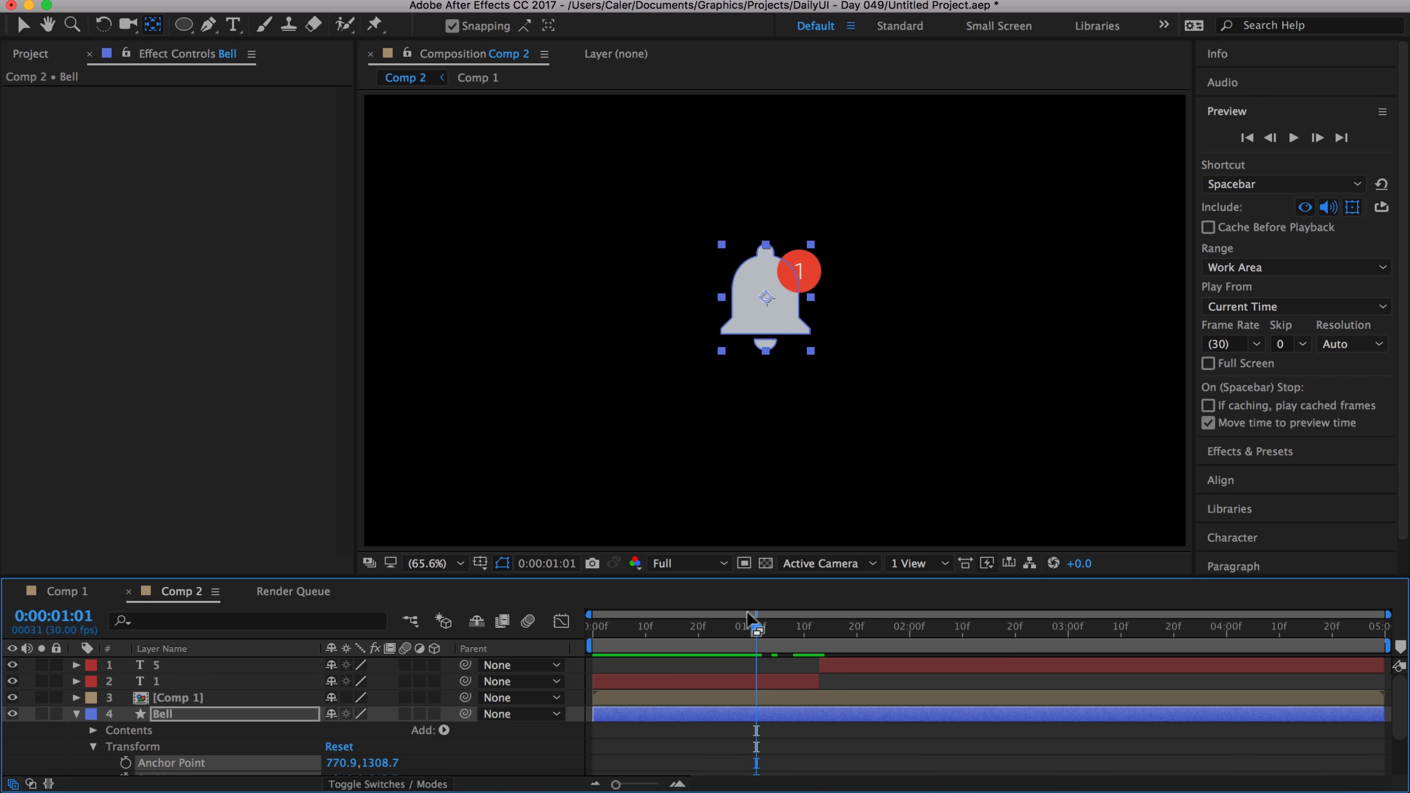
left_click_drag(781, 352, 781, 300)
key("shift+Page_Down")
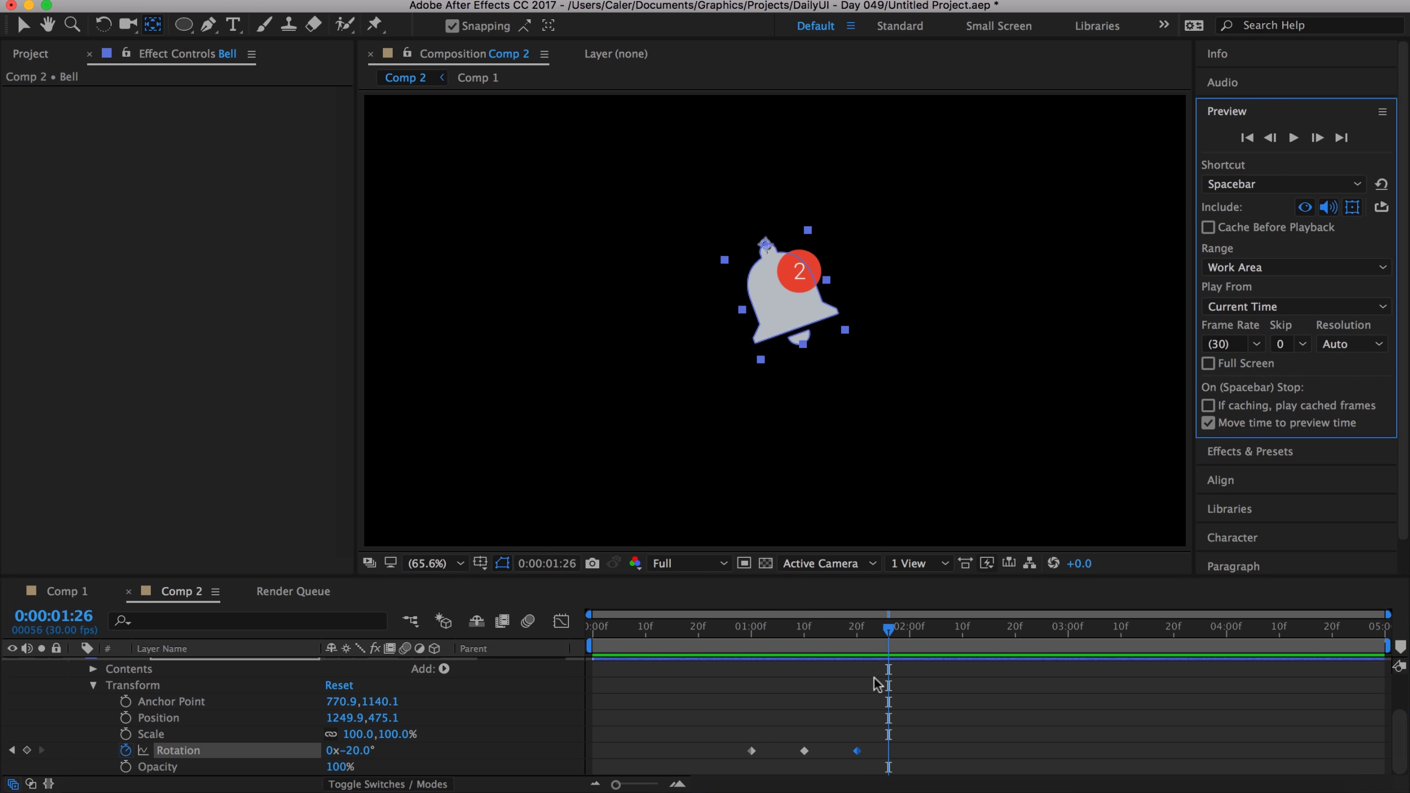
left_click(353, 751)
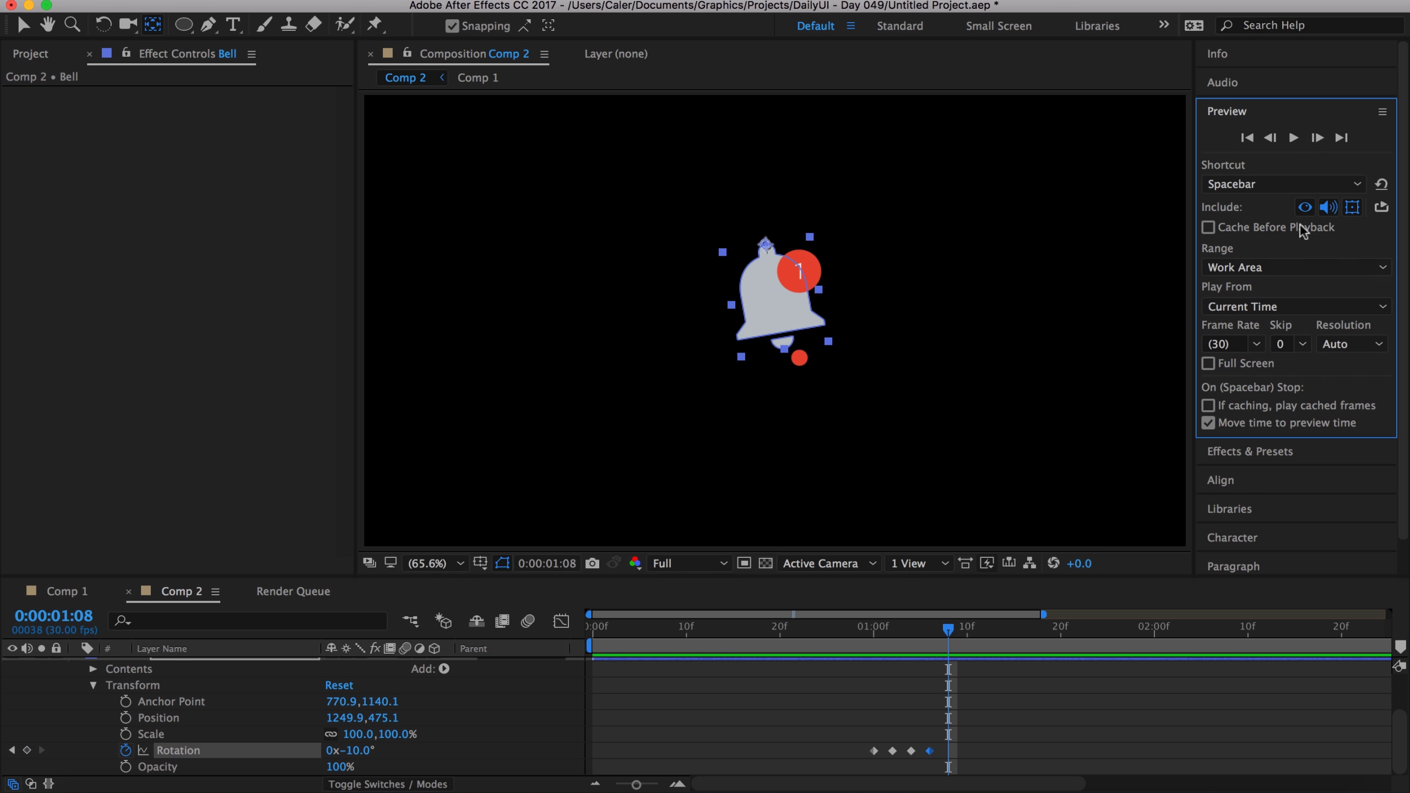
left_click(561, 621)
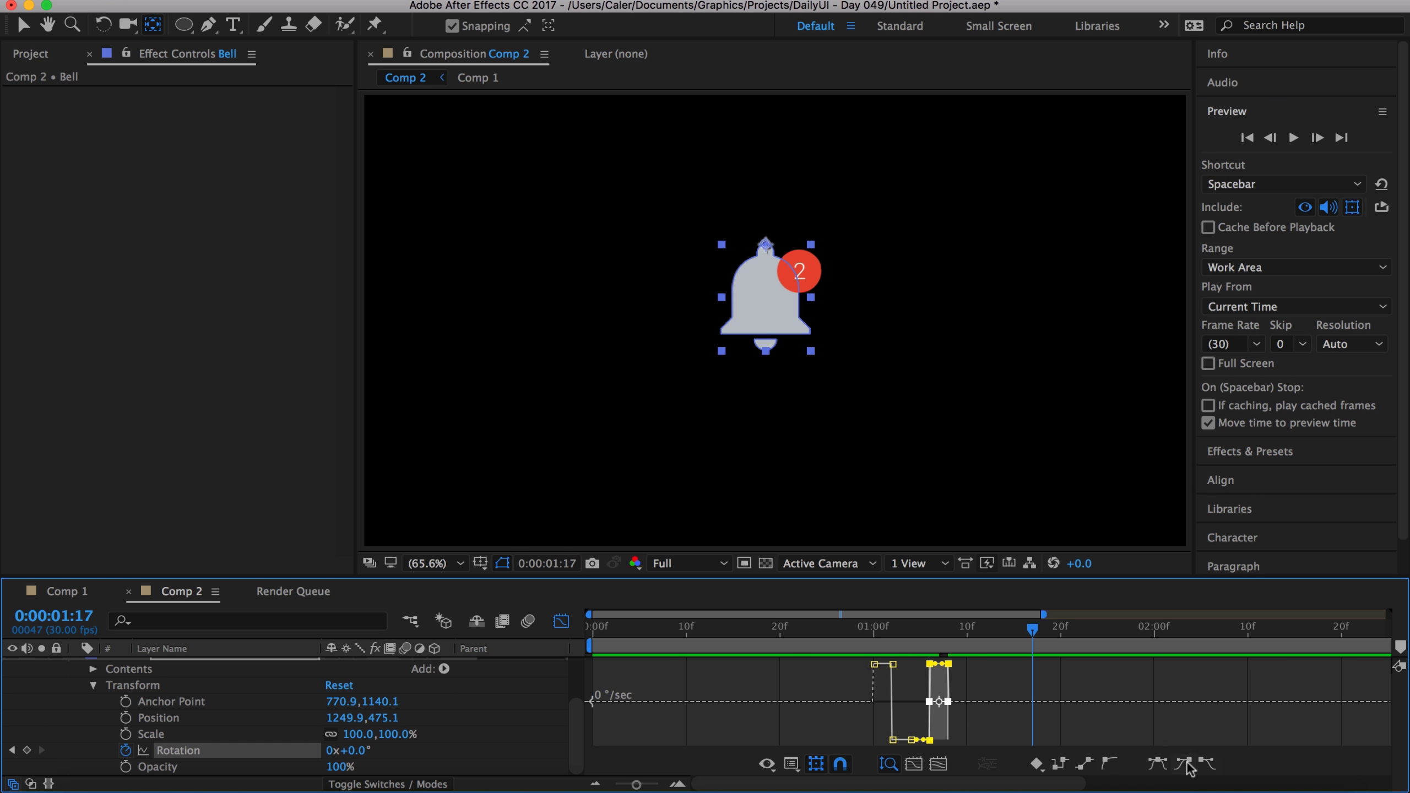
key("shift+F3")
key("space")
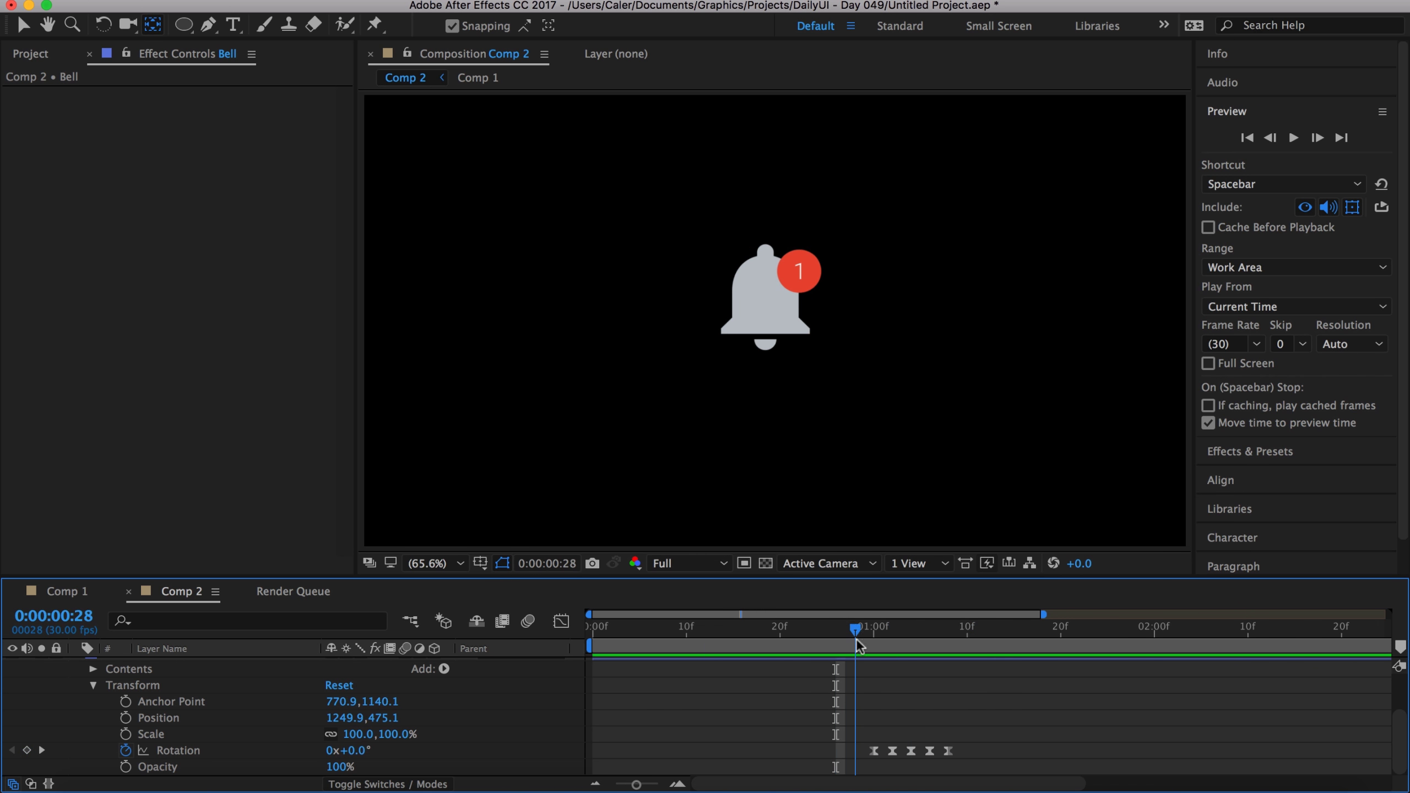
- Shift the swing keyframes about seven frames earlier, apply Easy Ease, and preview the swing
left_click_drag(977, 772, 803, 718)
left_click_drag(874, 751, 808, 751)
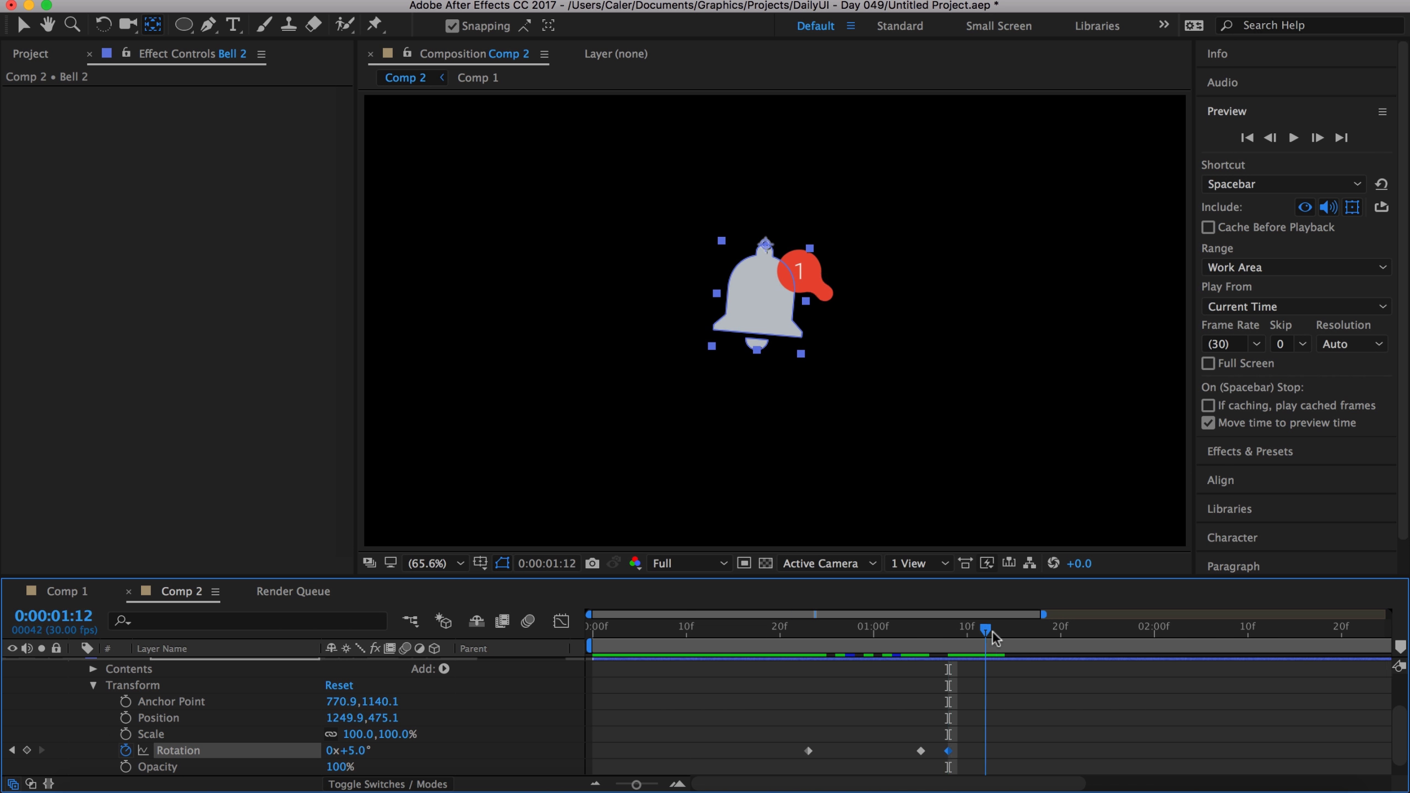
left_click(1101, 246)
key("space")
key("space")
left_click_drag(808, 751, 893, 751)
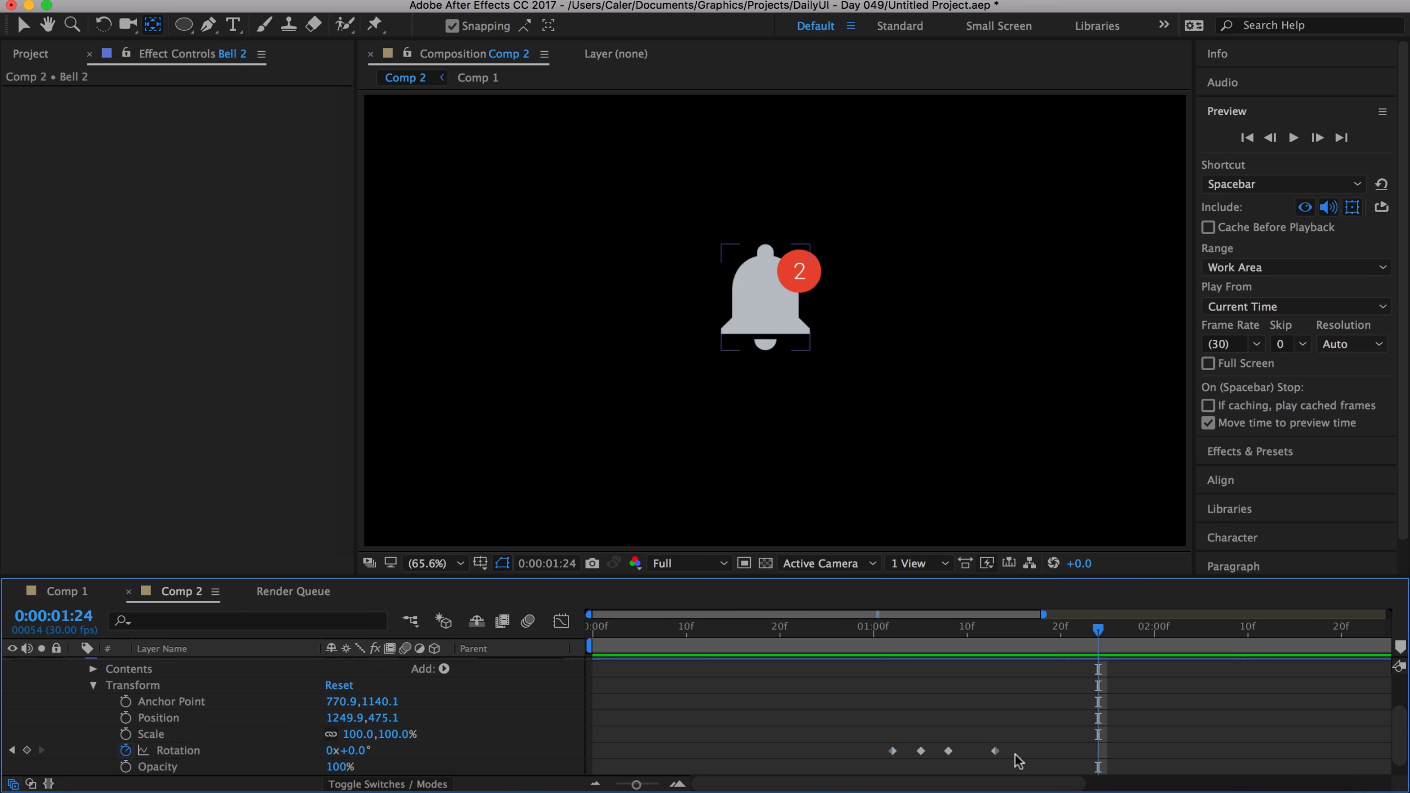
left_click_drag(1013, 756, 803, 646)
key("F9")
left_click(1293, 138)
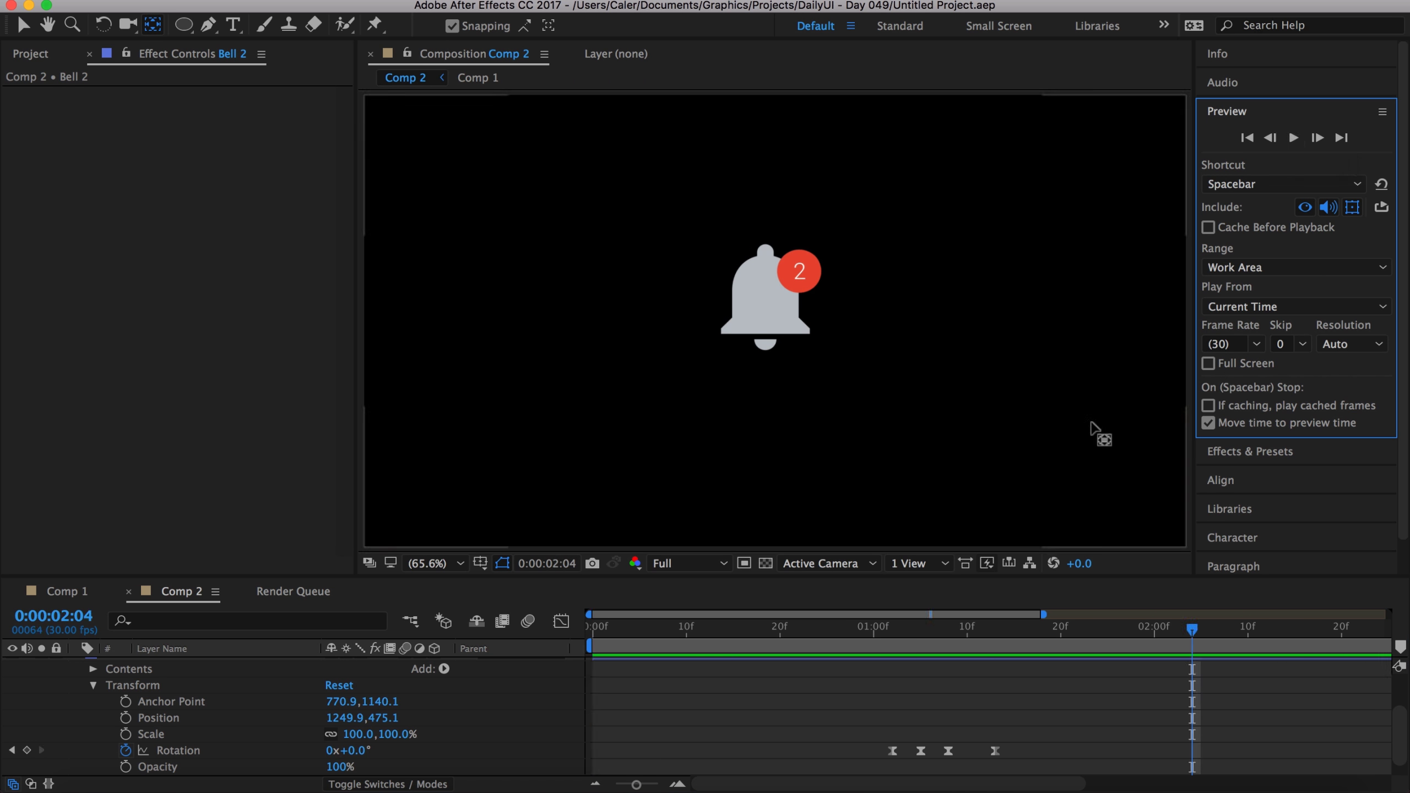
left_click(1293, 138)
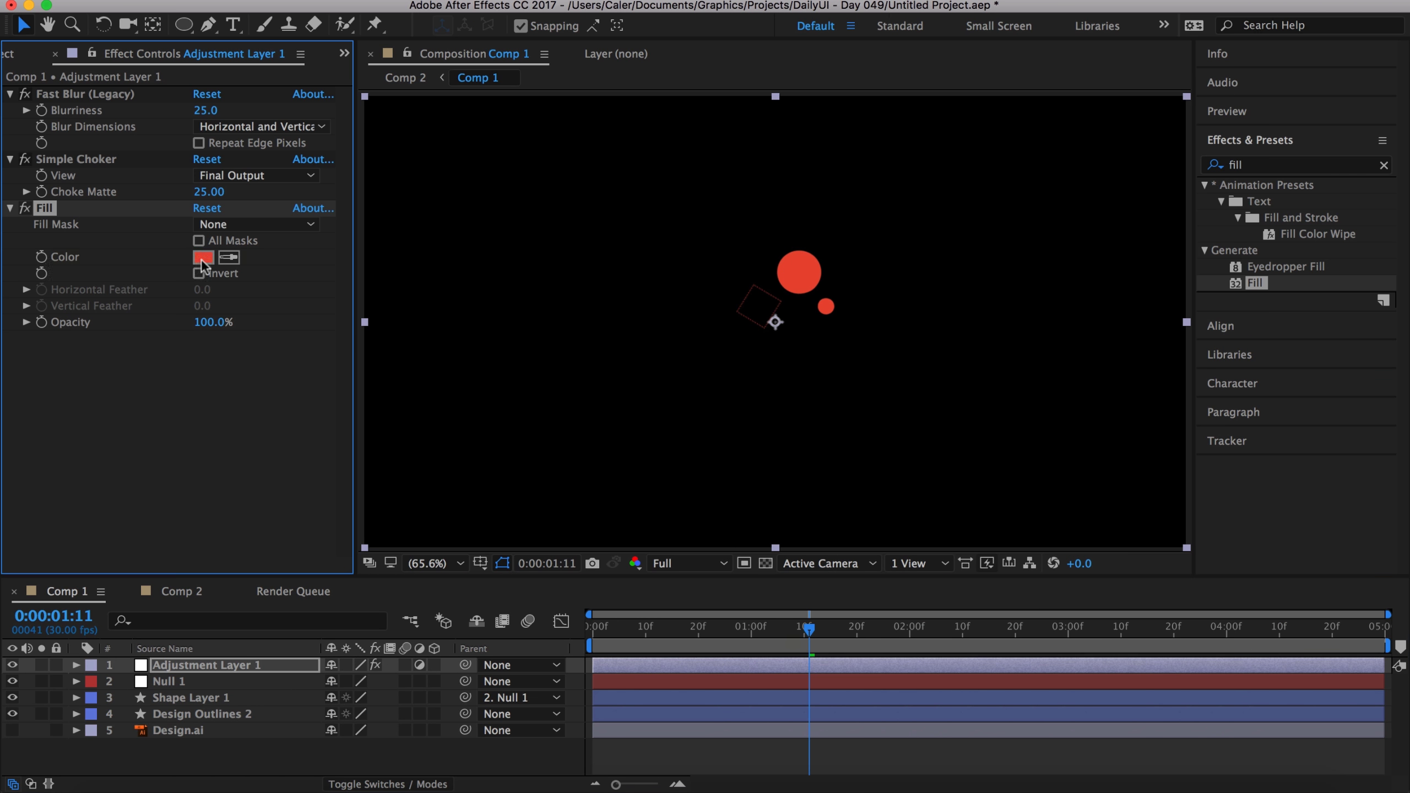
- Keyframe the badge Fill colour from red to blue to green, then replay the whole animation
left_click(203, 257)
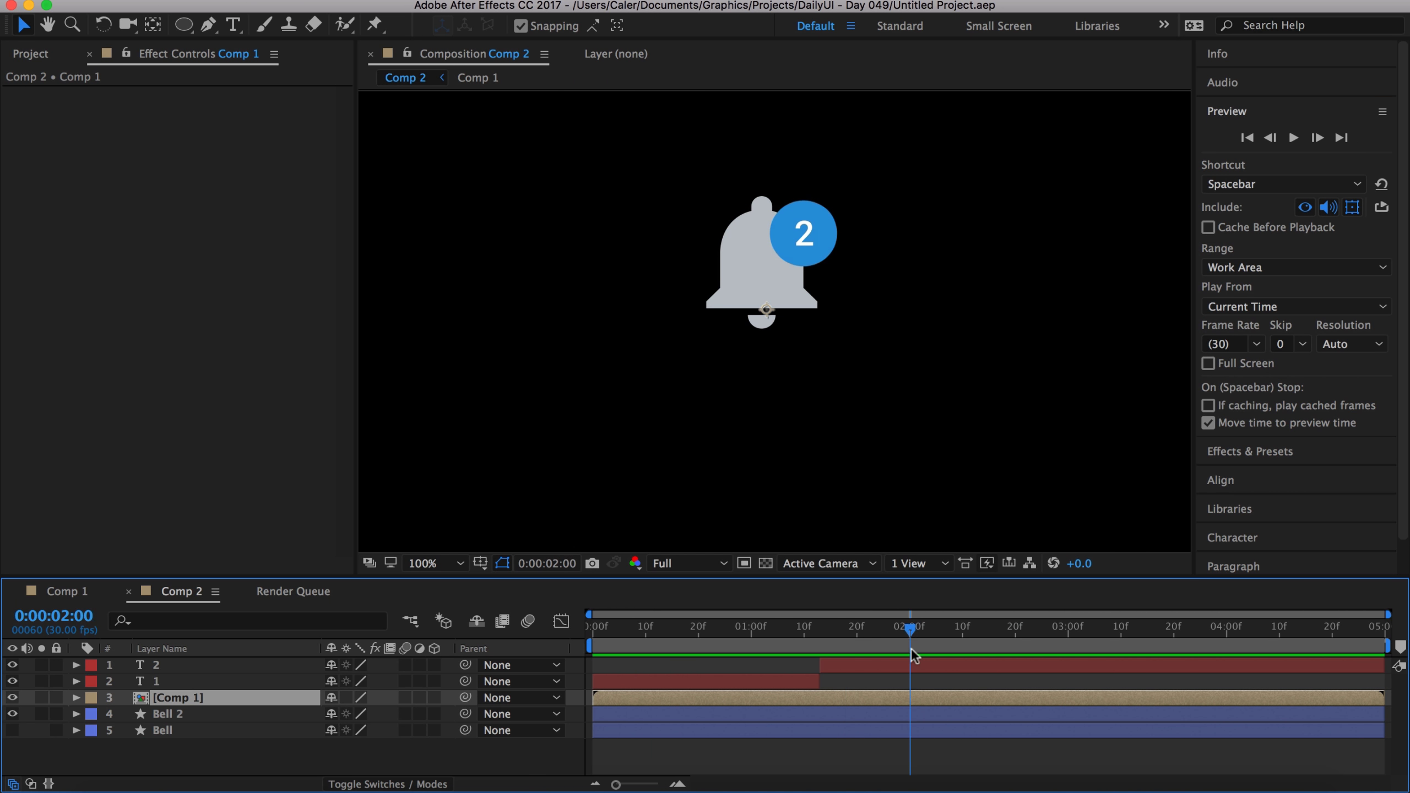
left_click(62, 591)
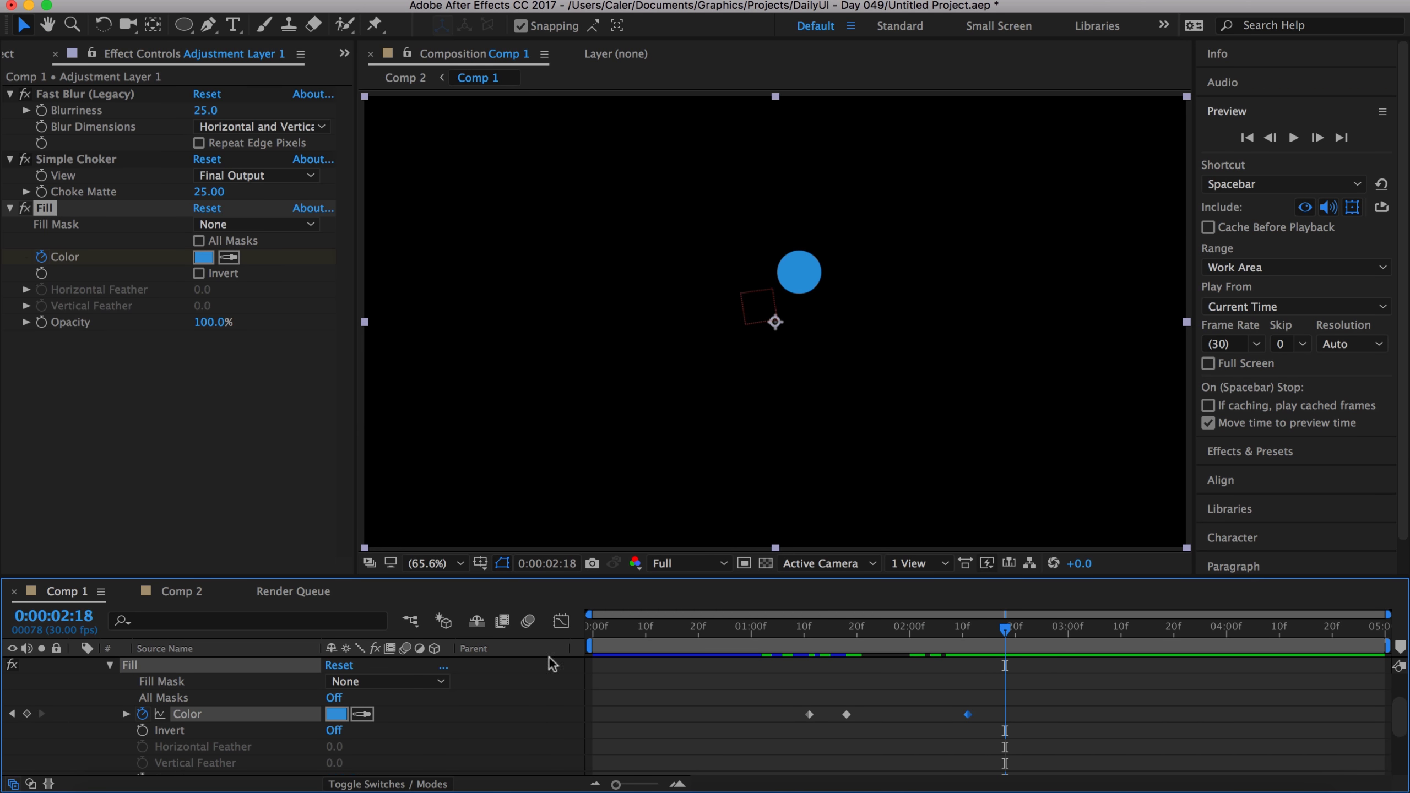
left_click(185, 592)
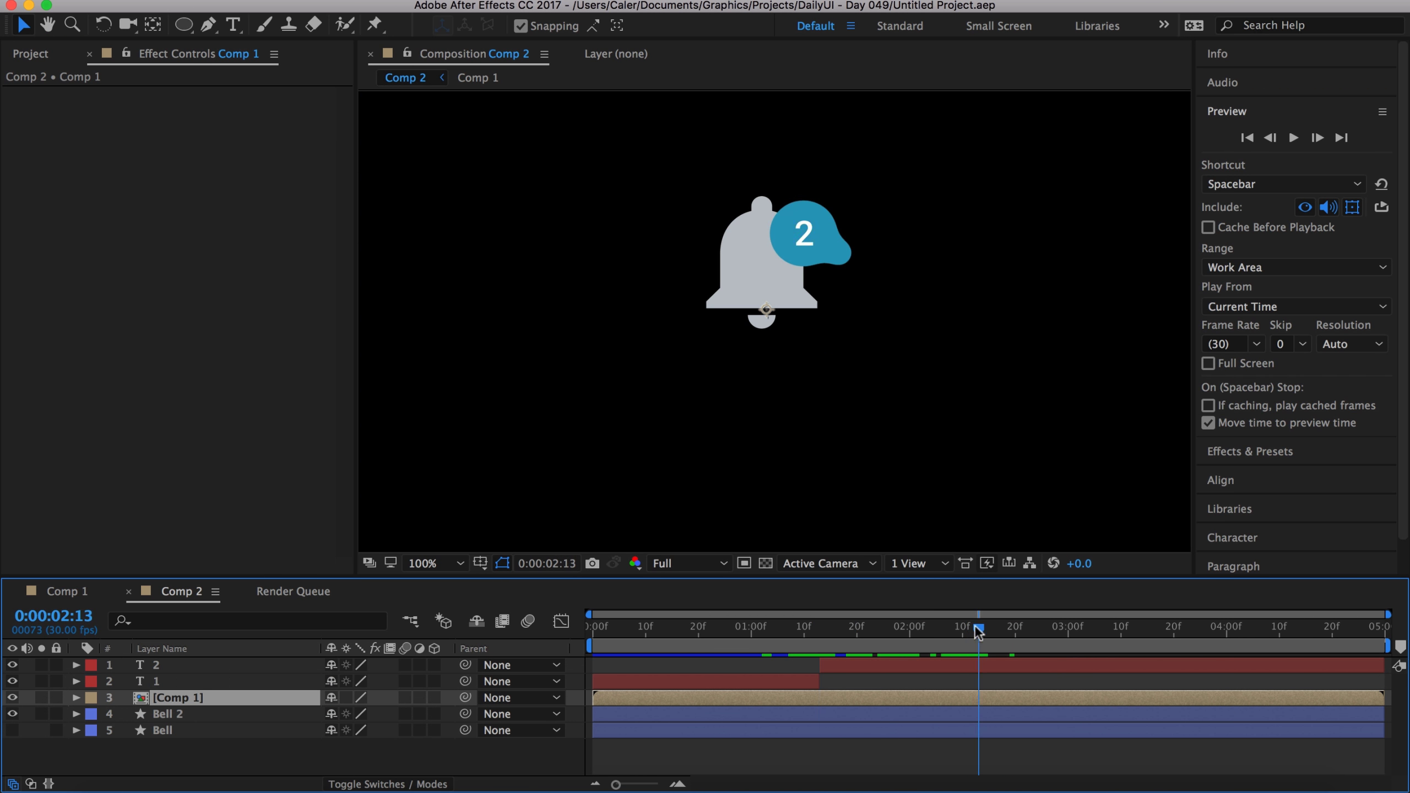
type("3")
left_click(1292, 139)
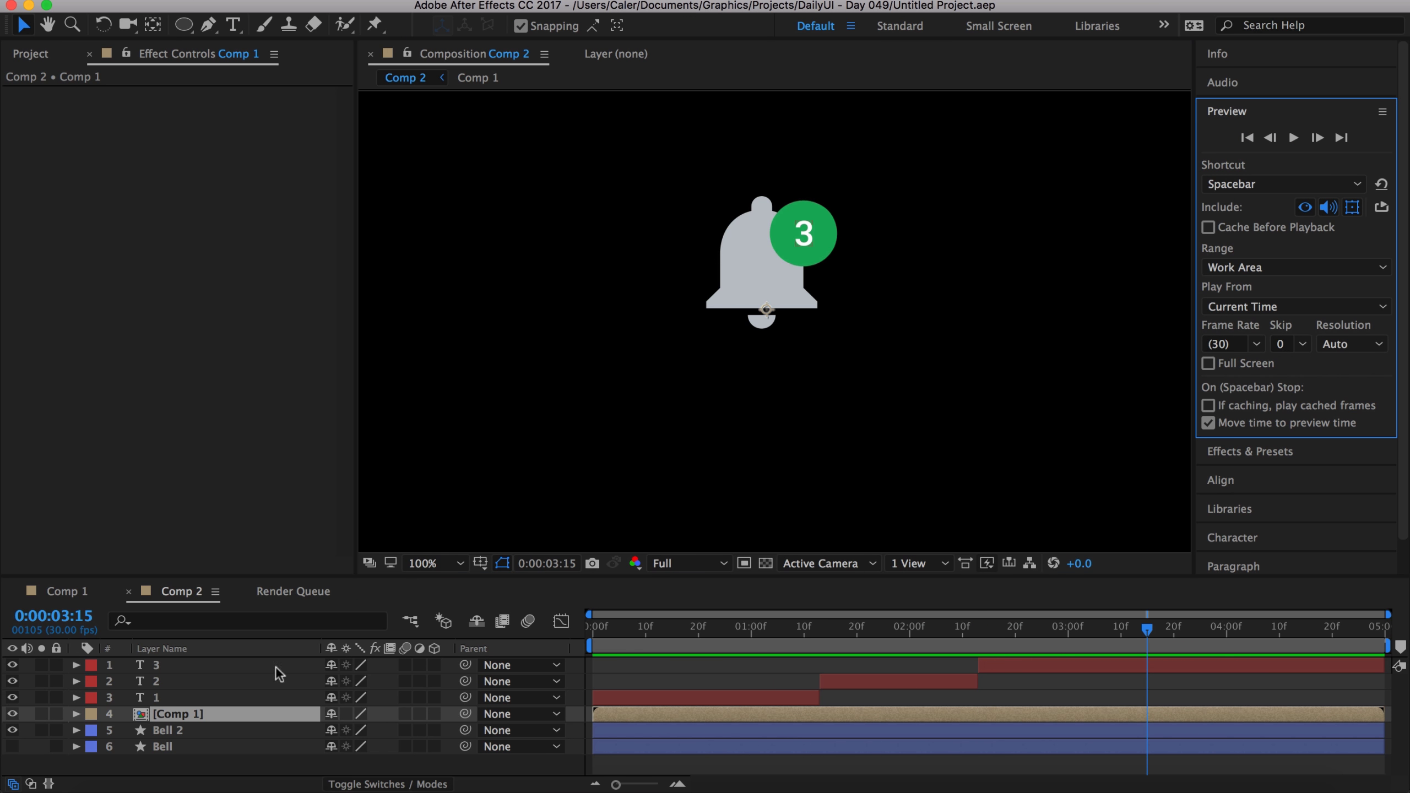
- Preview the badge animation in Comp 1 and reveal Null 1's animated properties
left_click(51, 589)
scroll(104, 685, "down", 5)
left_click(1293, 139)
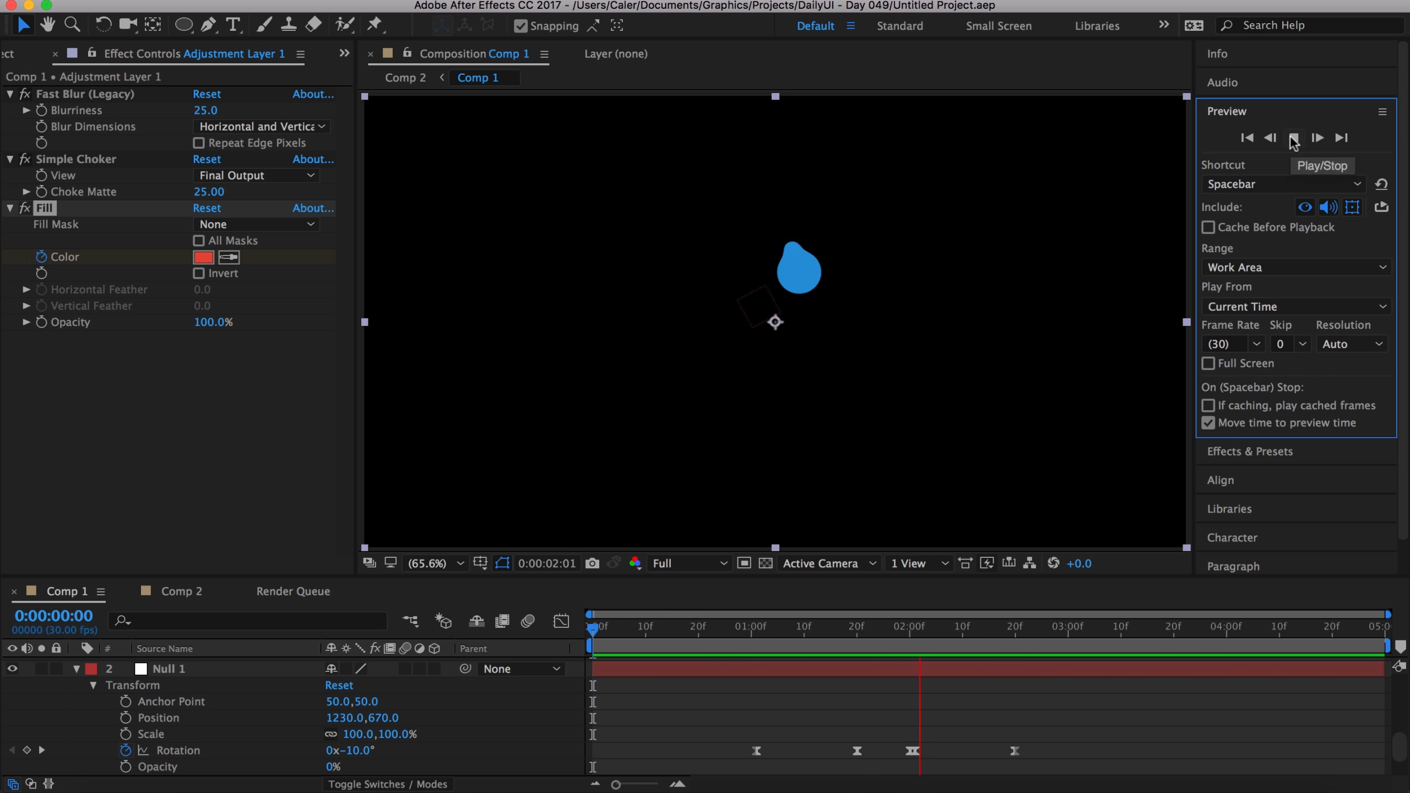
left_click(715, 633)
left_click(955, 661)
key("space")
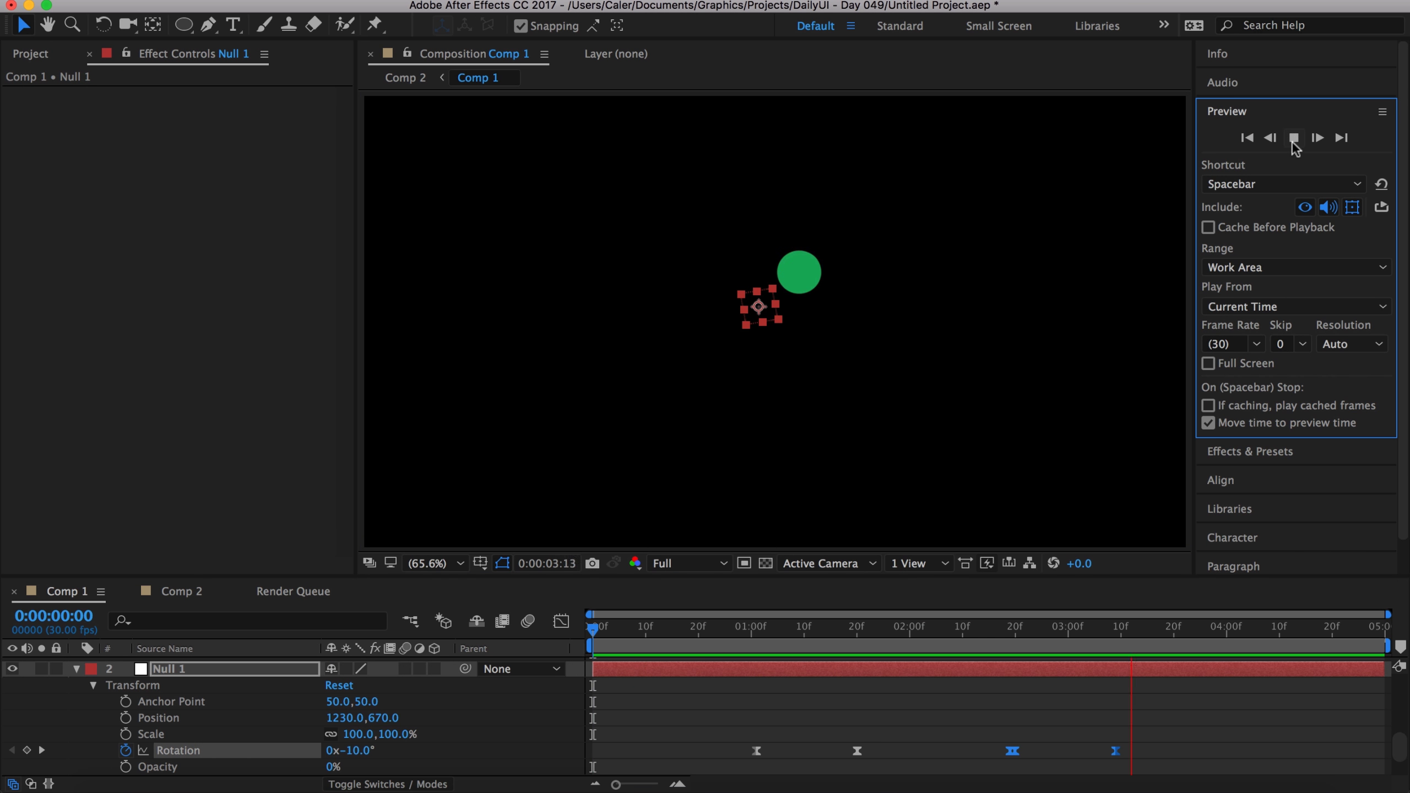
scroll(868, 694, "down", 5)
key("j")
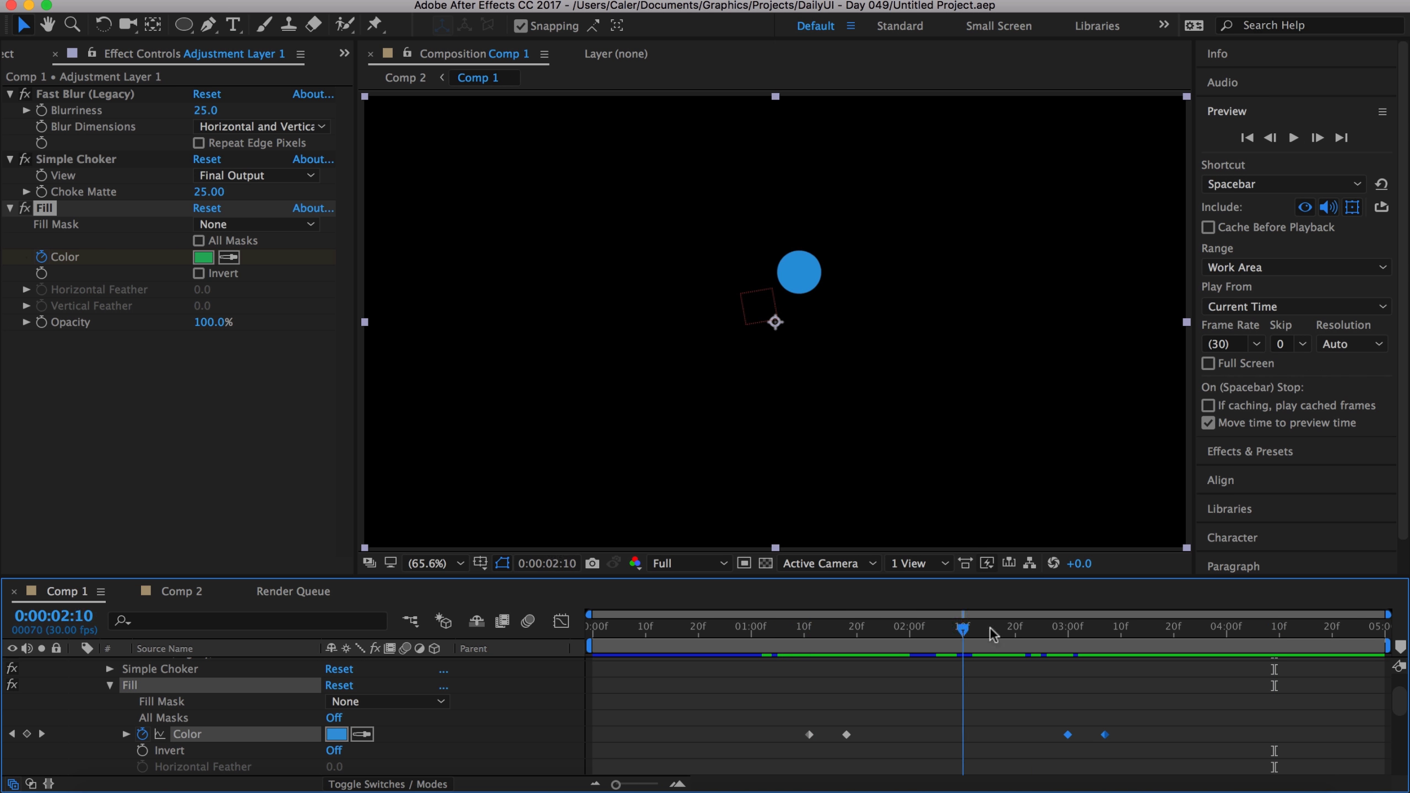
- Paste another wobble of Null 1 rotation keyframes at 1:20, then move the time to 4:21
left_click(1103, 631)
scroll(1103, 631, "down", 3)
left_click(858, 654)
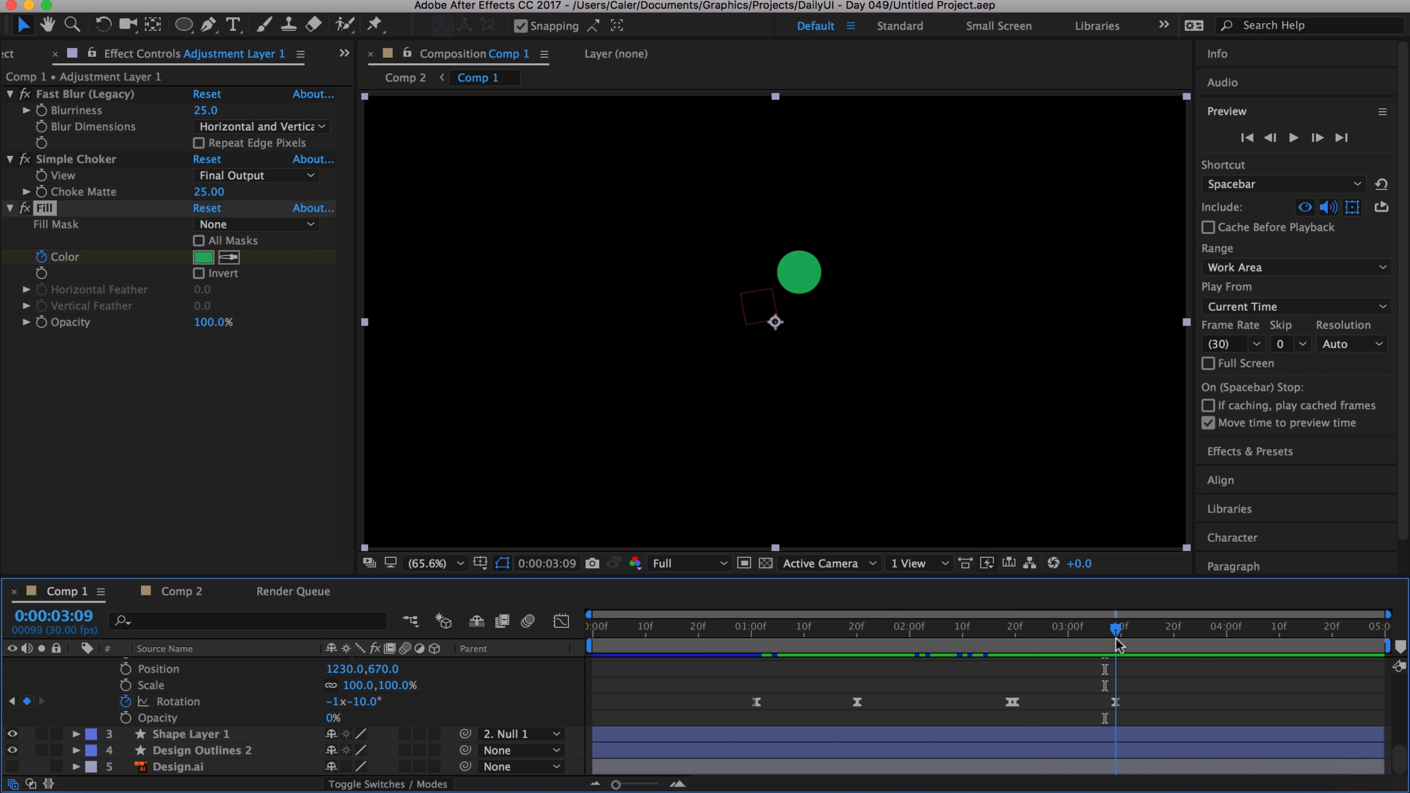
key("ctrl+v")
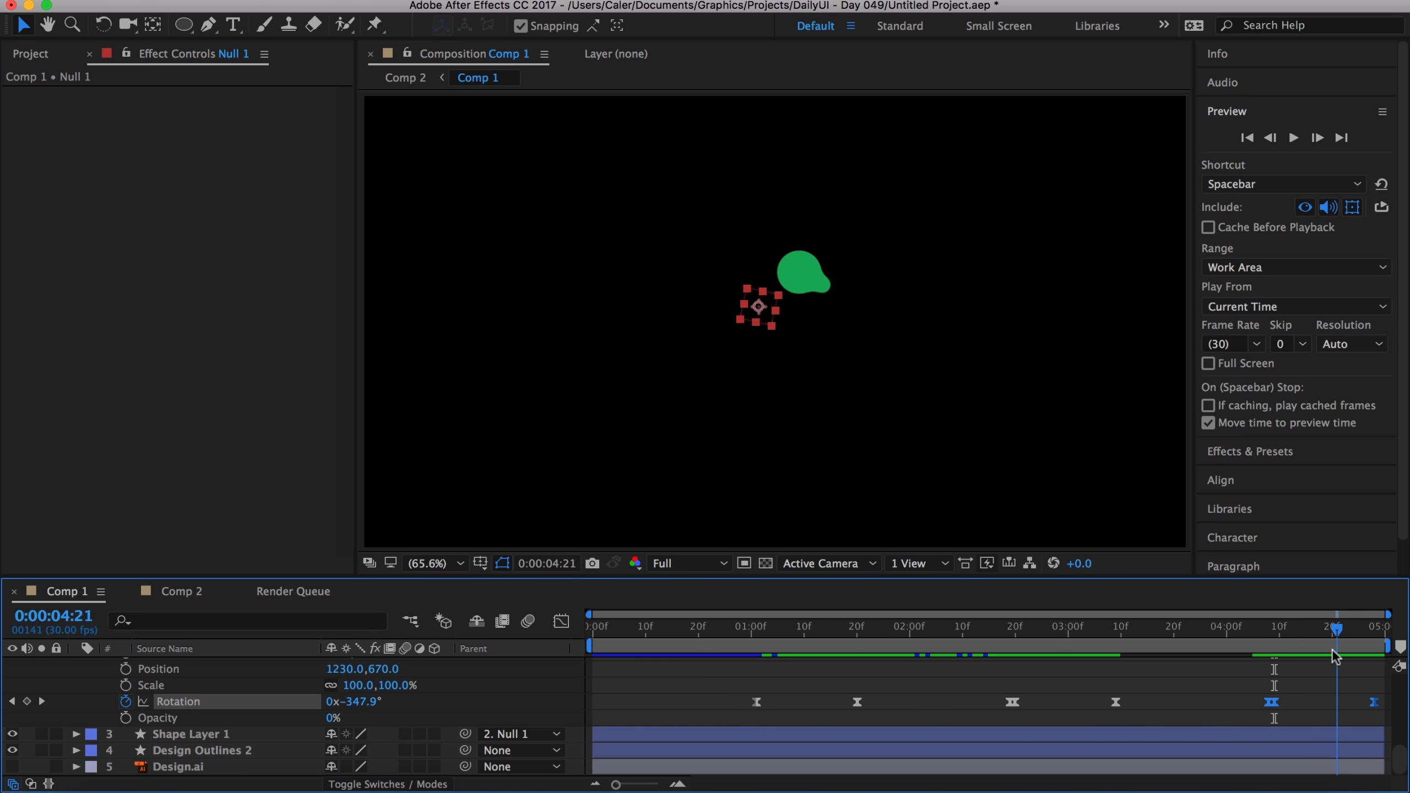
key("j")
scroll(1340, 707, "down", 5)
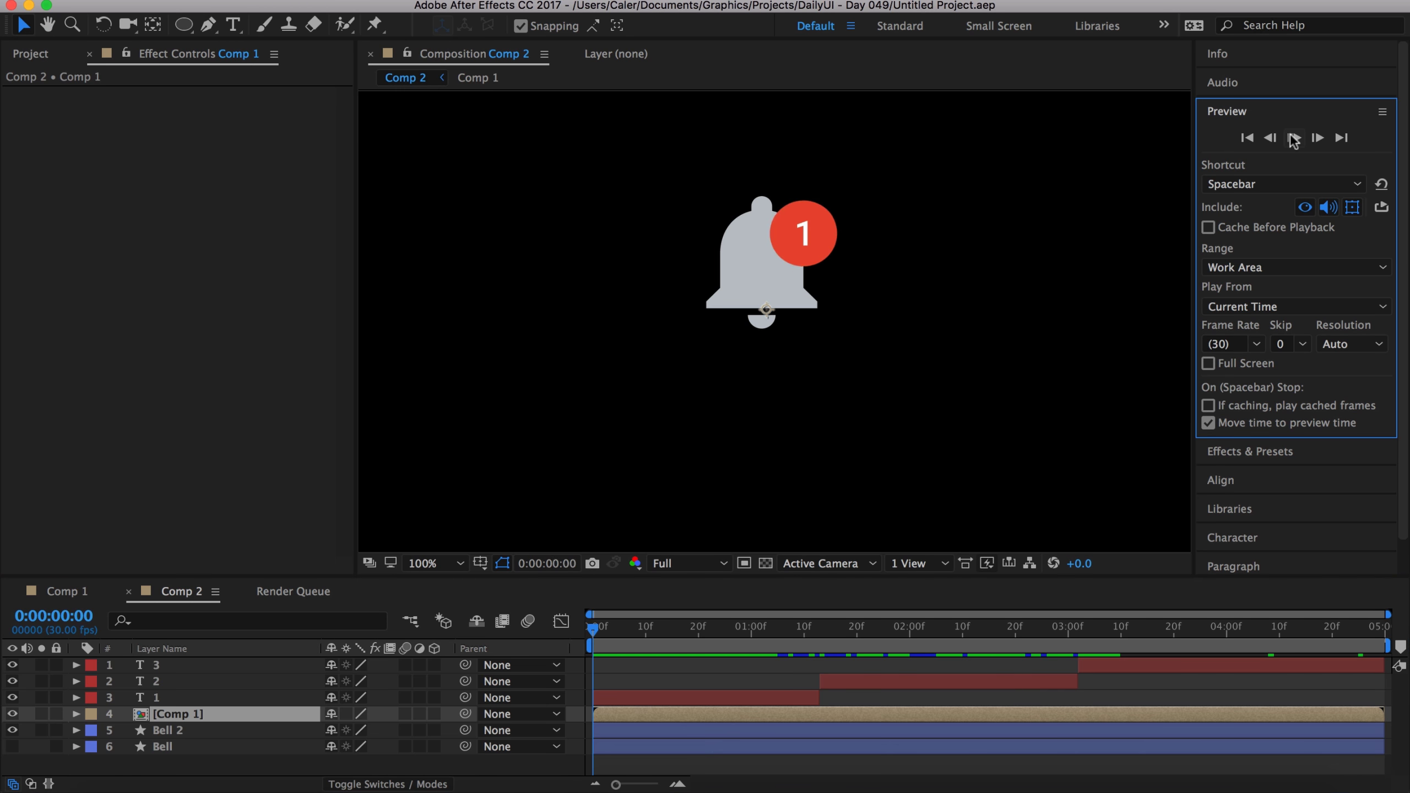
left_click(1077, 633)
- End the 3 layer at the current time, duplicate it for a fourth count, and shrink the yellow badge
left_click(1338, 633)
left_click(1347, 664)
key("super+shift+d")
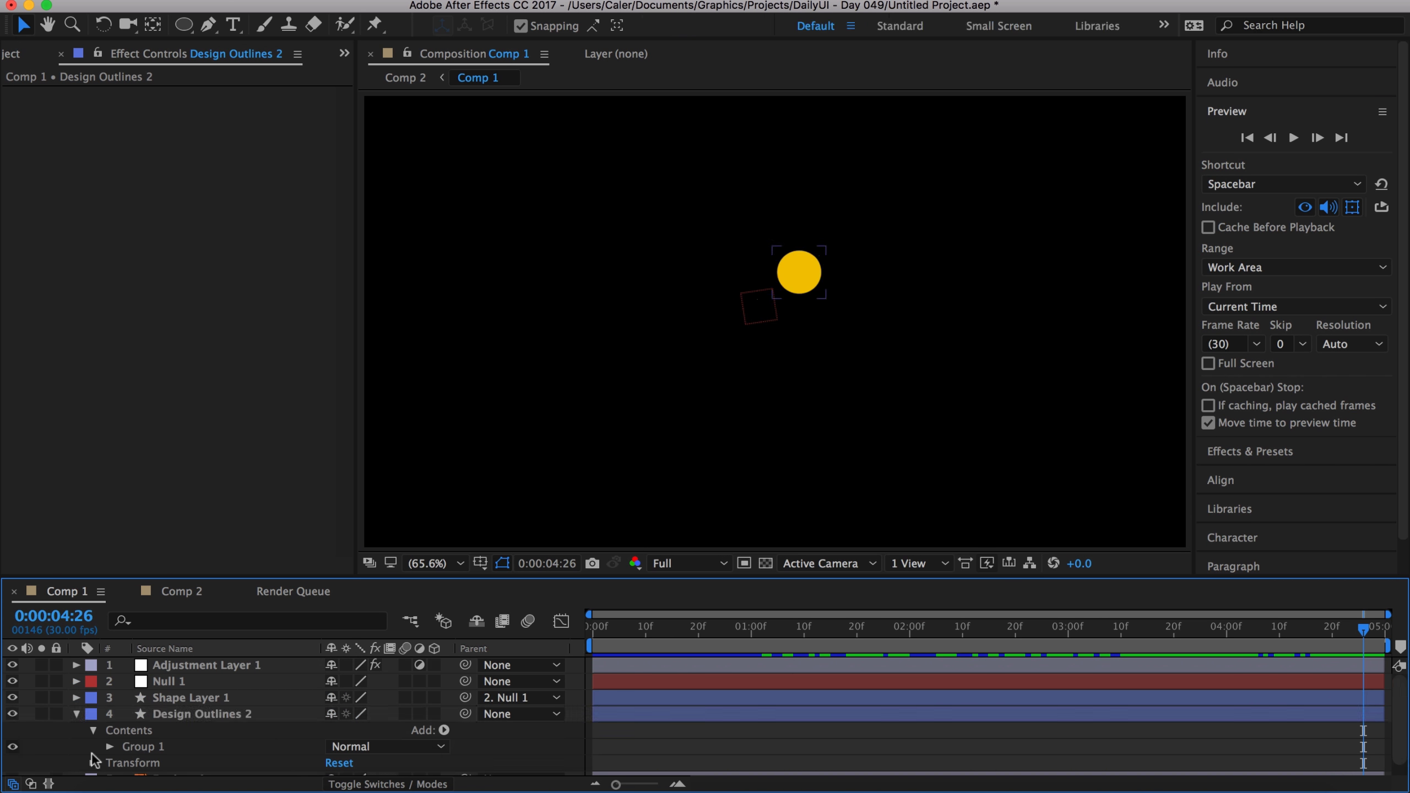
left_click_drag(346, 735, 327, 734)
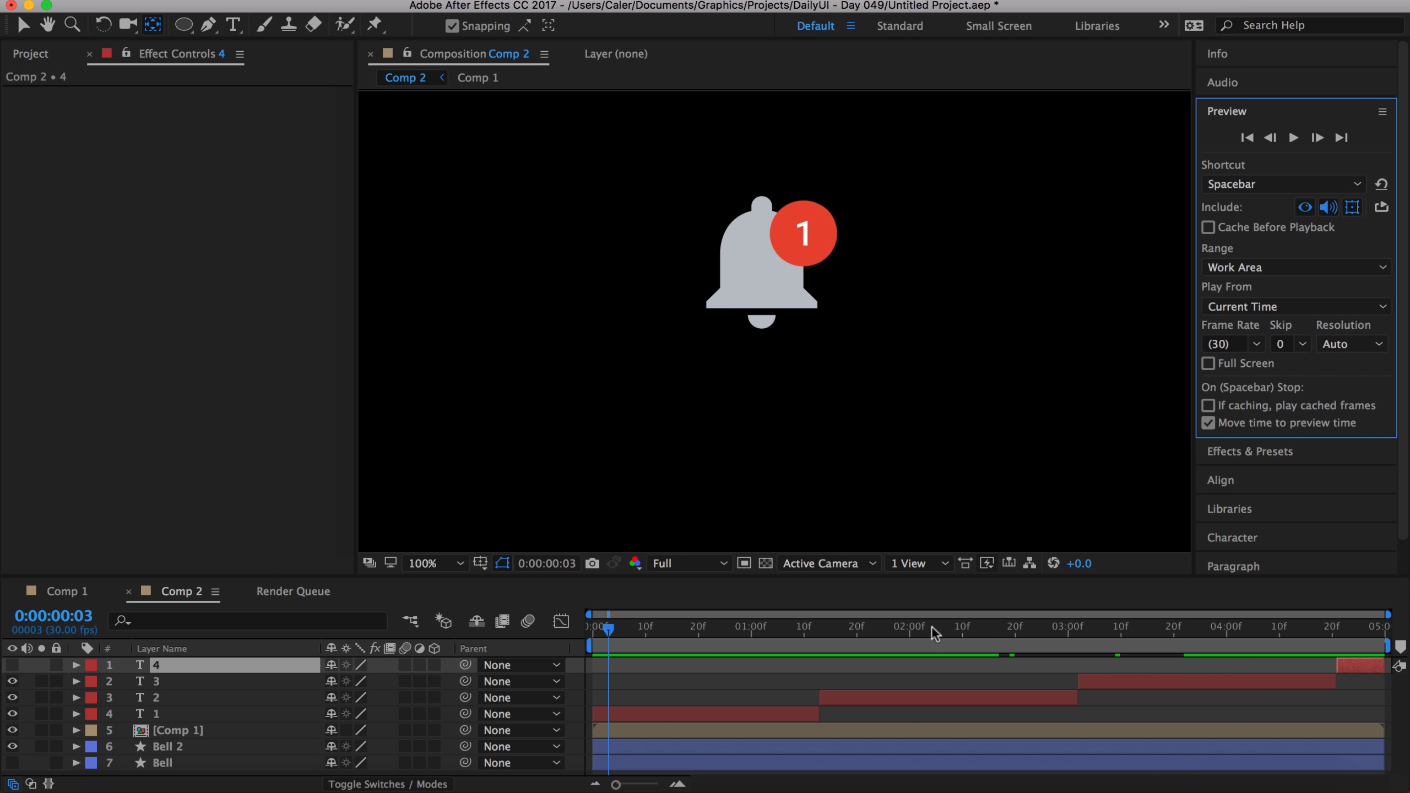
left_click_drag(935, 633, 1385, 645)
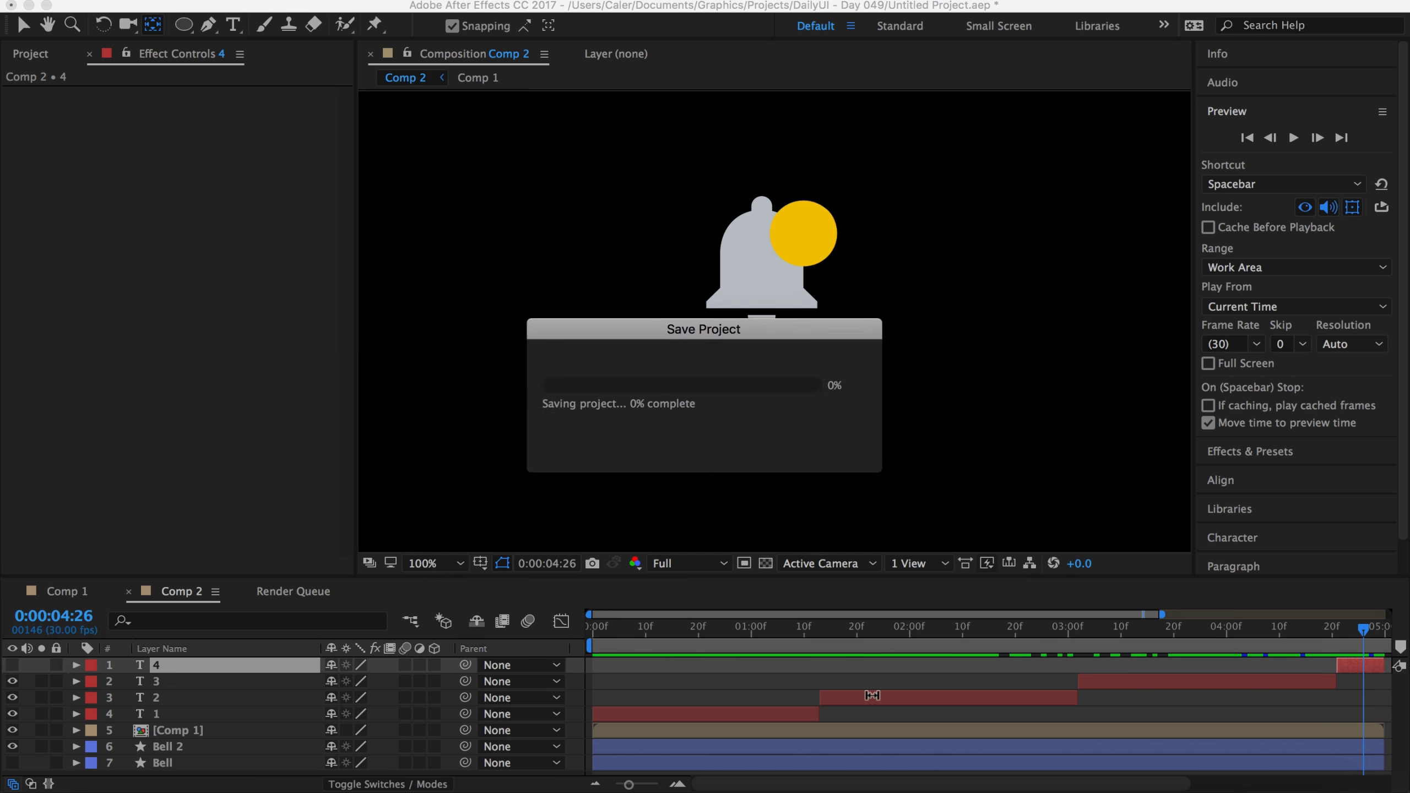
- Save the project and apply Easy Ease Out to the badge's Scale keyframes
key("Return")
left_click_drag(616, 784, 642, 784)
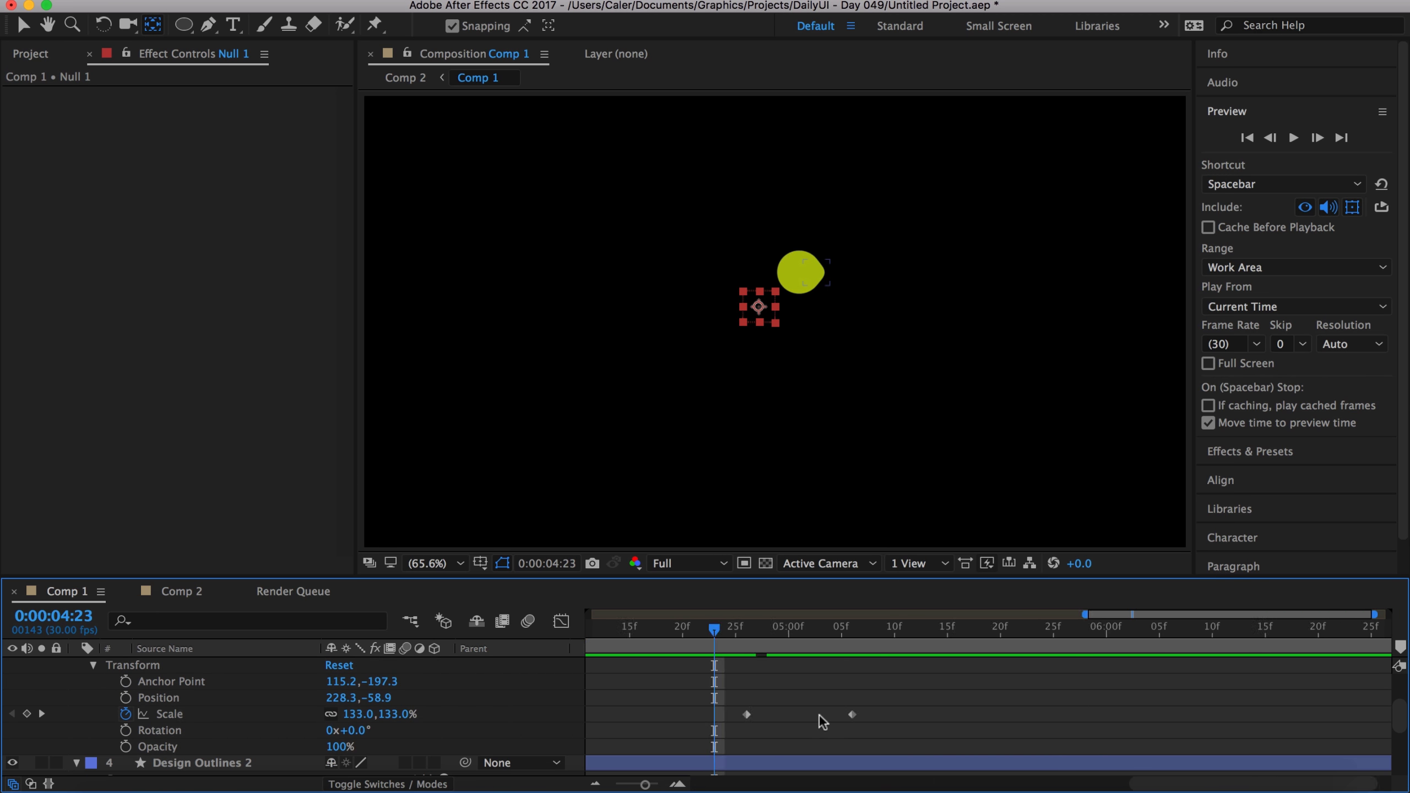
right_click(901, 714)
mouse_move(999, 774)
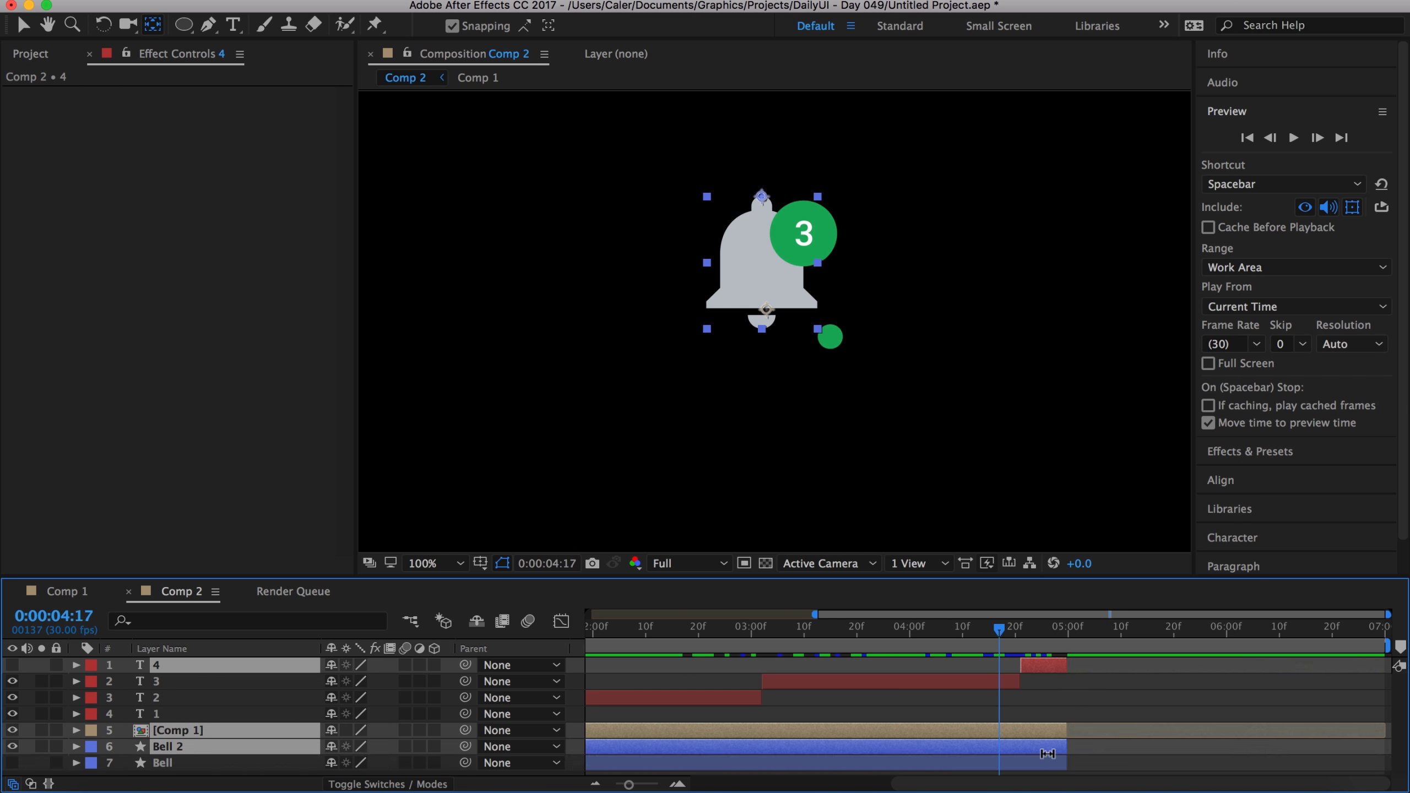
left_click(1030, 639)
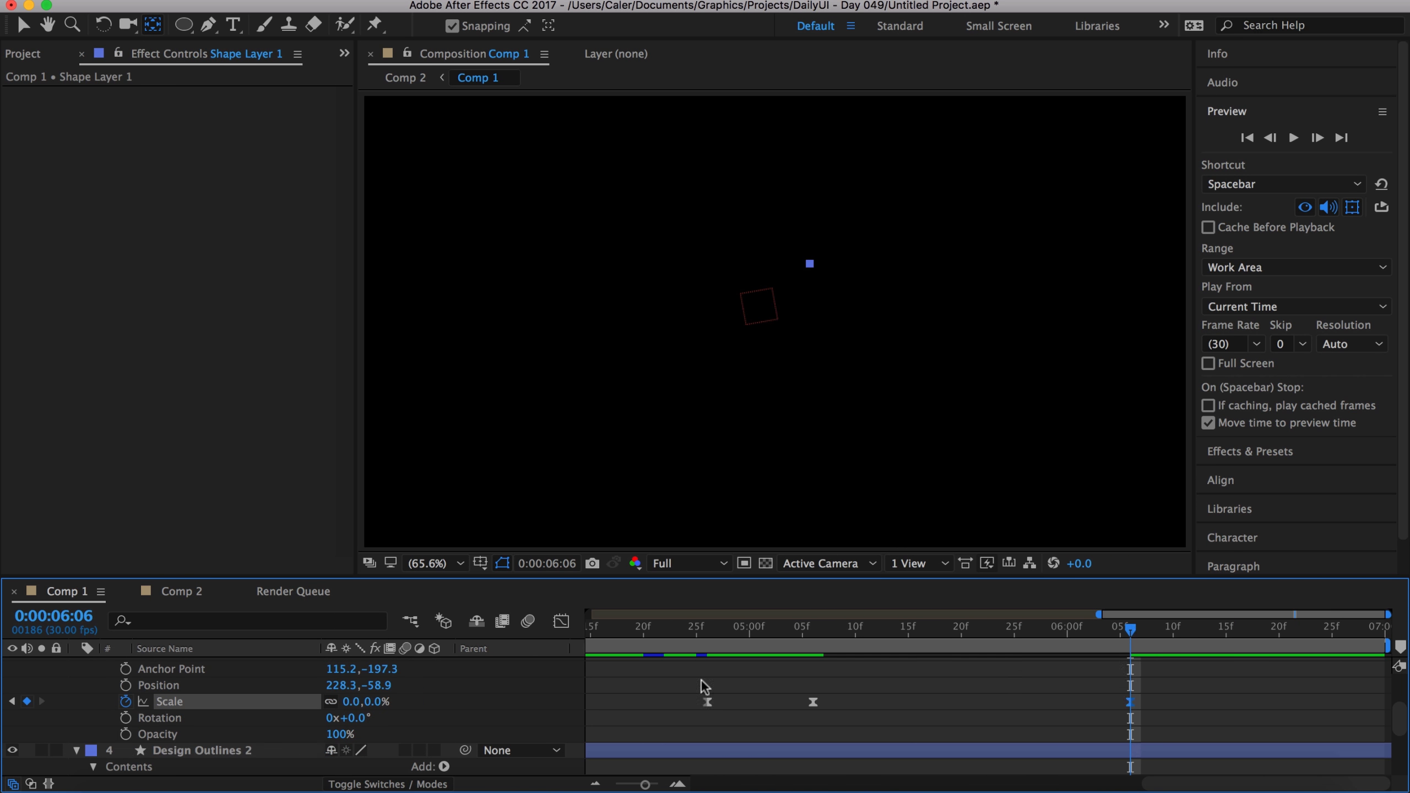
- In Comp 2, zoom the timeline out to all seven seconds, check 5:10, then return to the start
left_click(182, 591)
left_click(1293, 139)
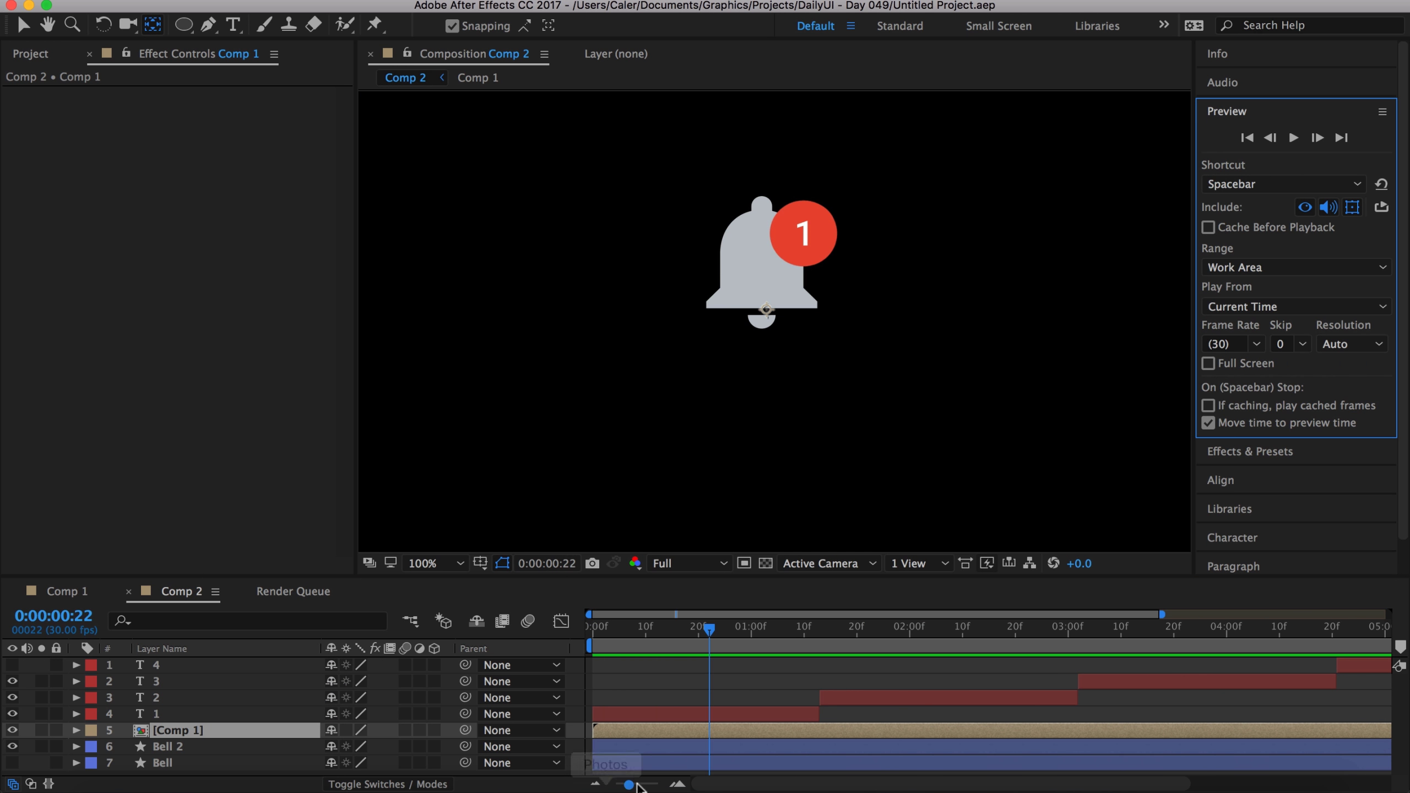
left_click_drag(629, 784, 615, 785)
left_click(1196, 646)
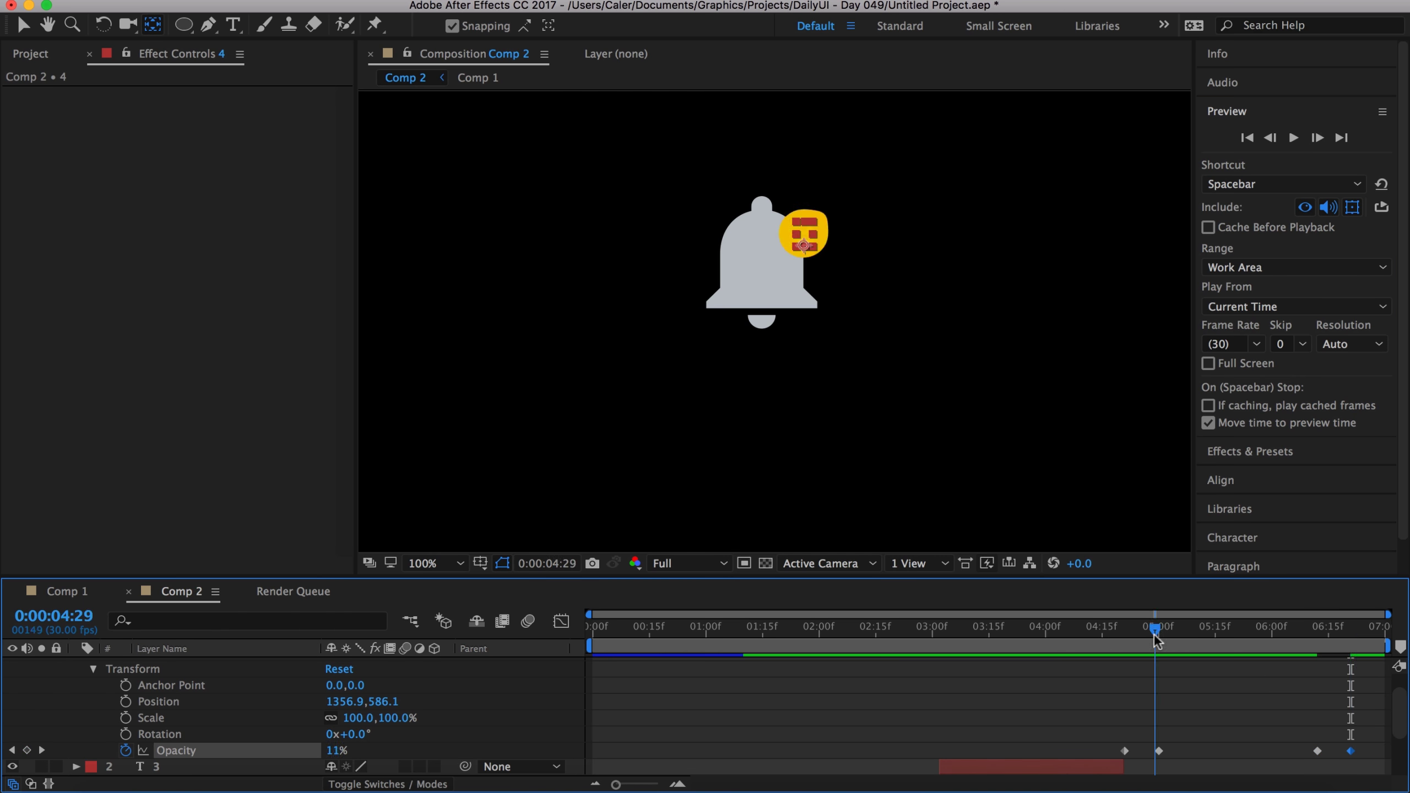
left_click(1293, 137)
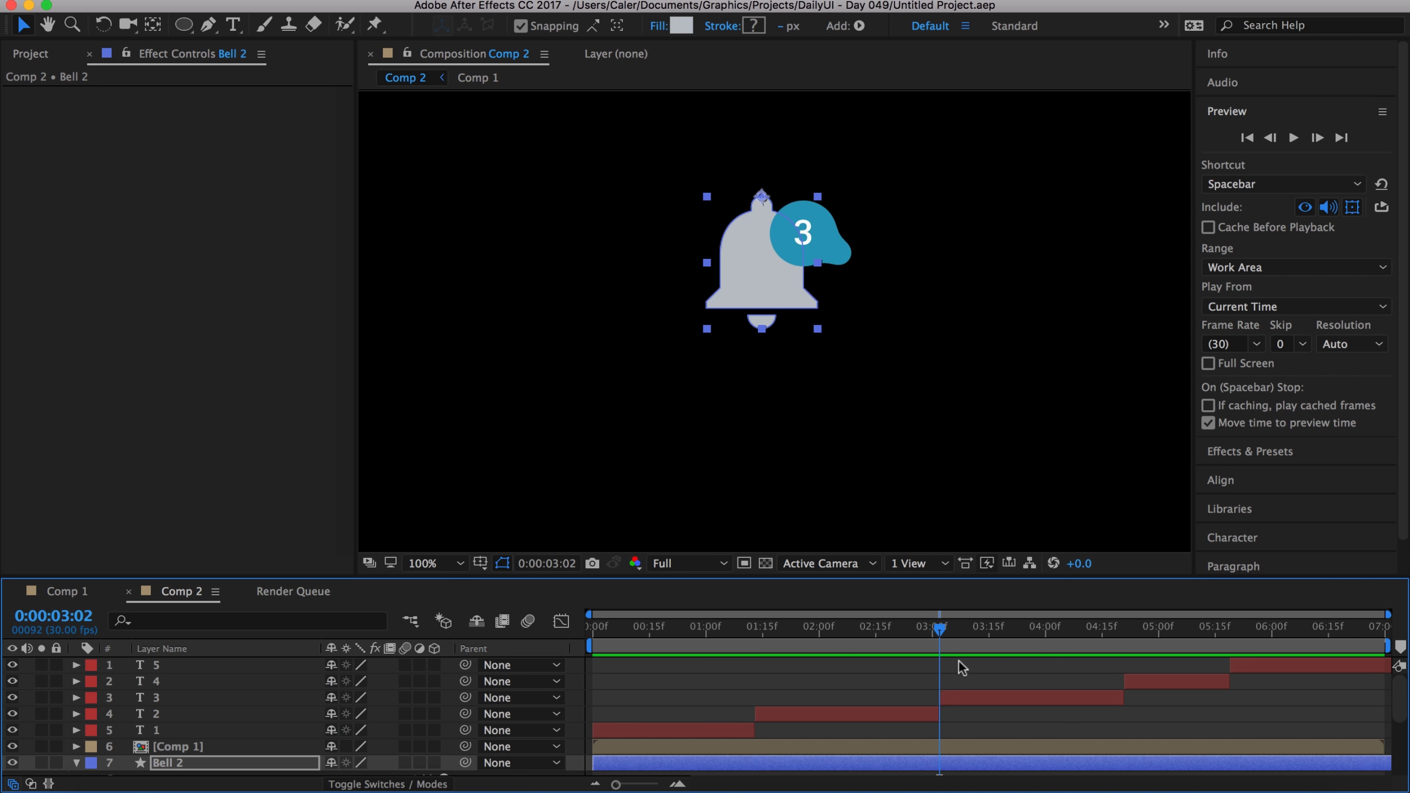
- Preview the bell animation from its first shake
scroll(962, 667, "down", 5)
left_click(760, 633)
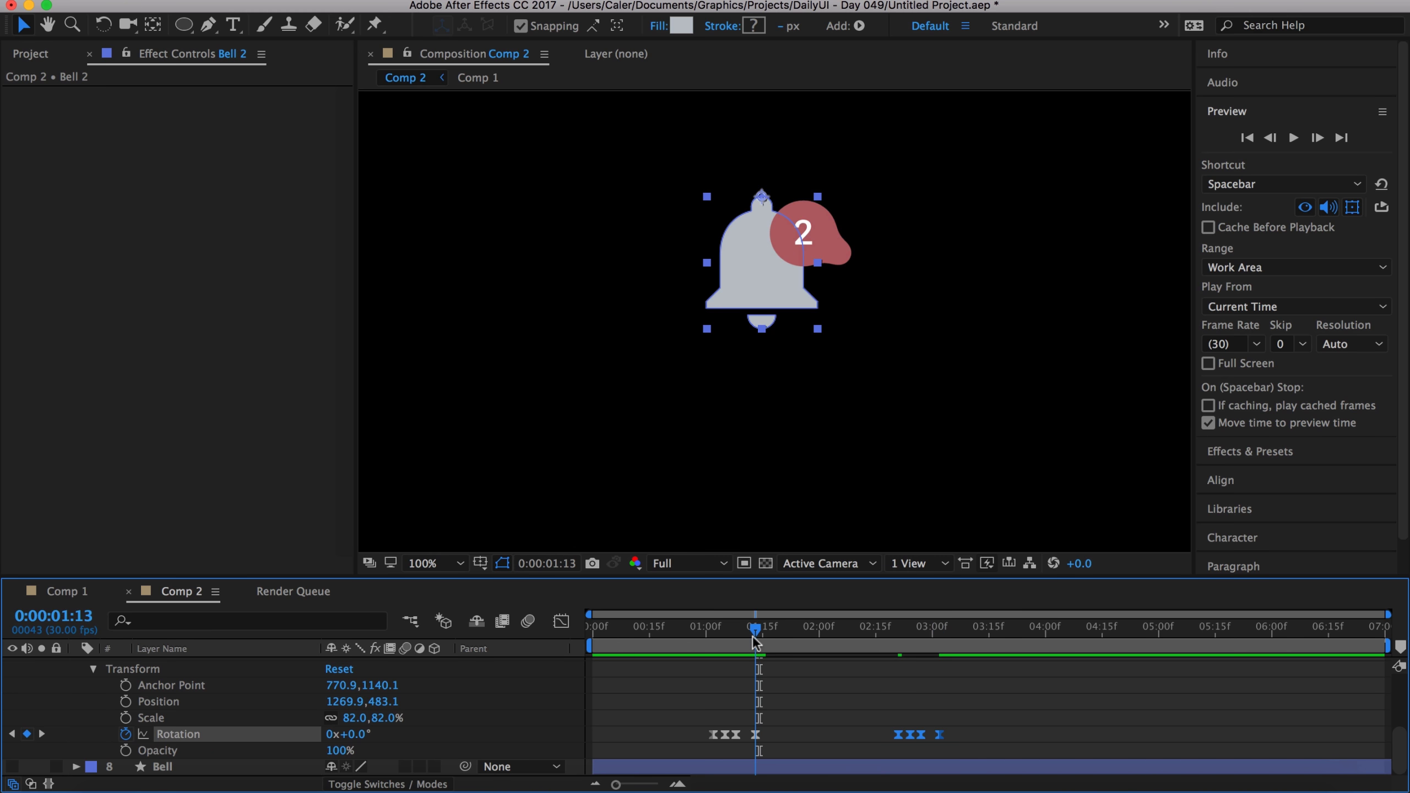
scroll(720, 652, "up", 3, "alt")
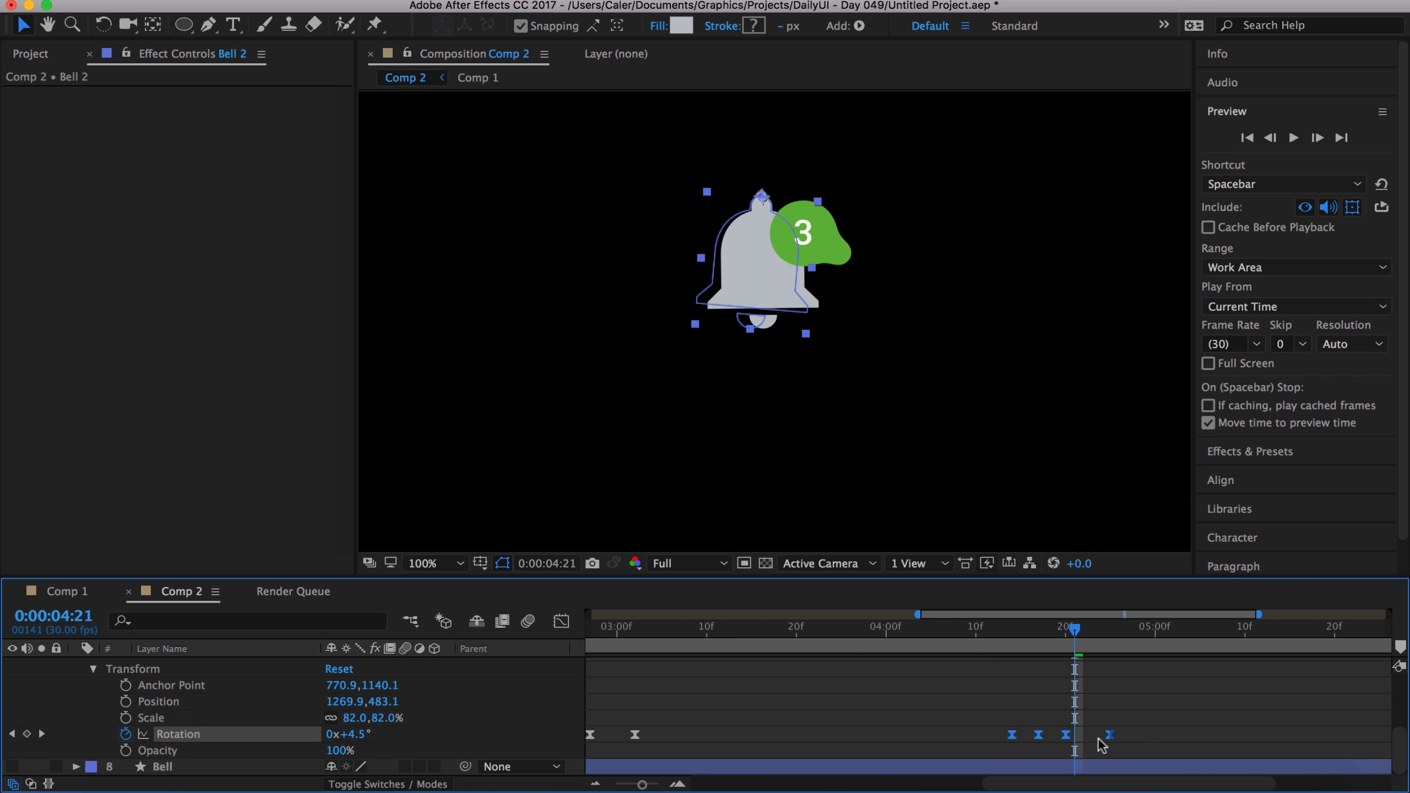
left_click(1293, 139)
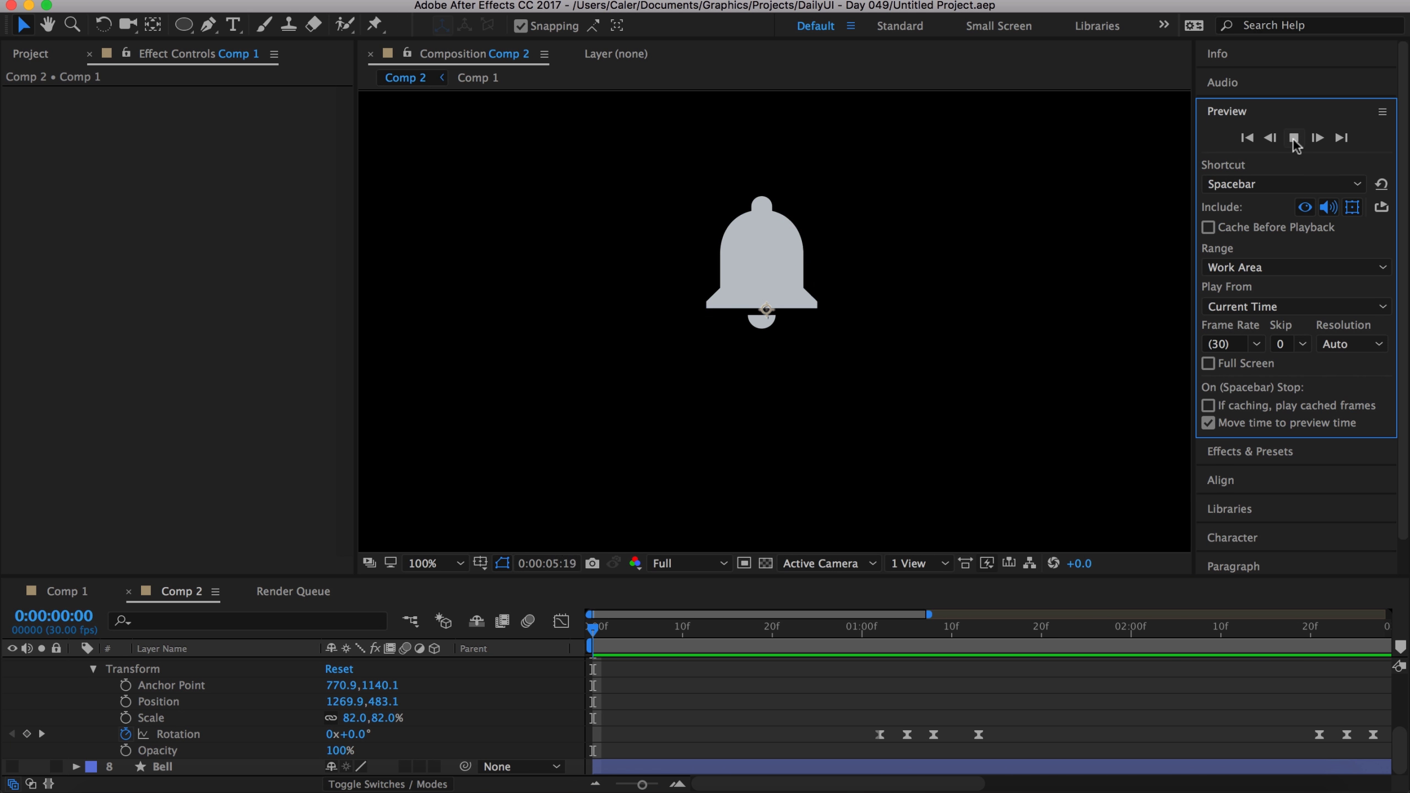
left_click(818, 649)
- Move Bell 2's four rotation keyframes about 12 frames earlier and check timing at 4:24
left_click(1027, 632)
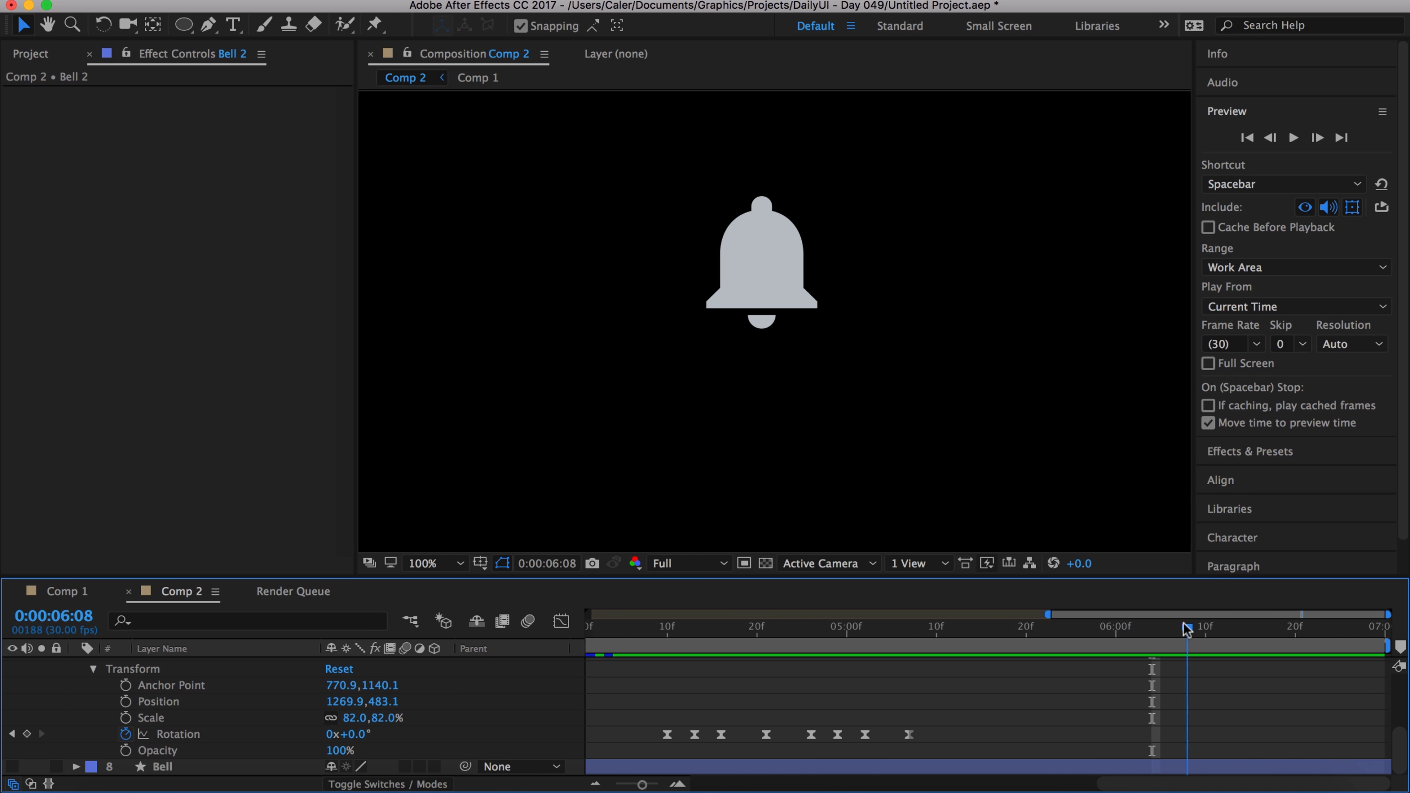
left_click_drag(888, 713, 780, 713)
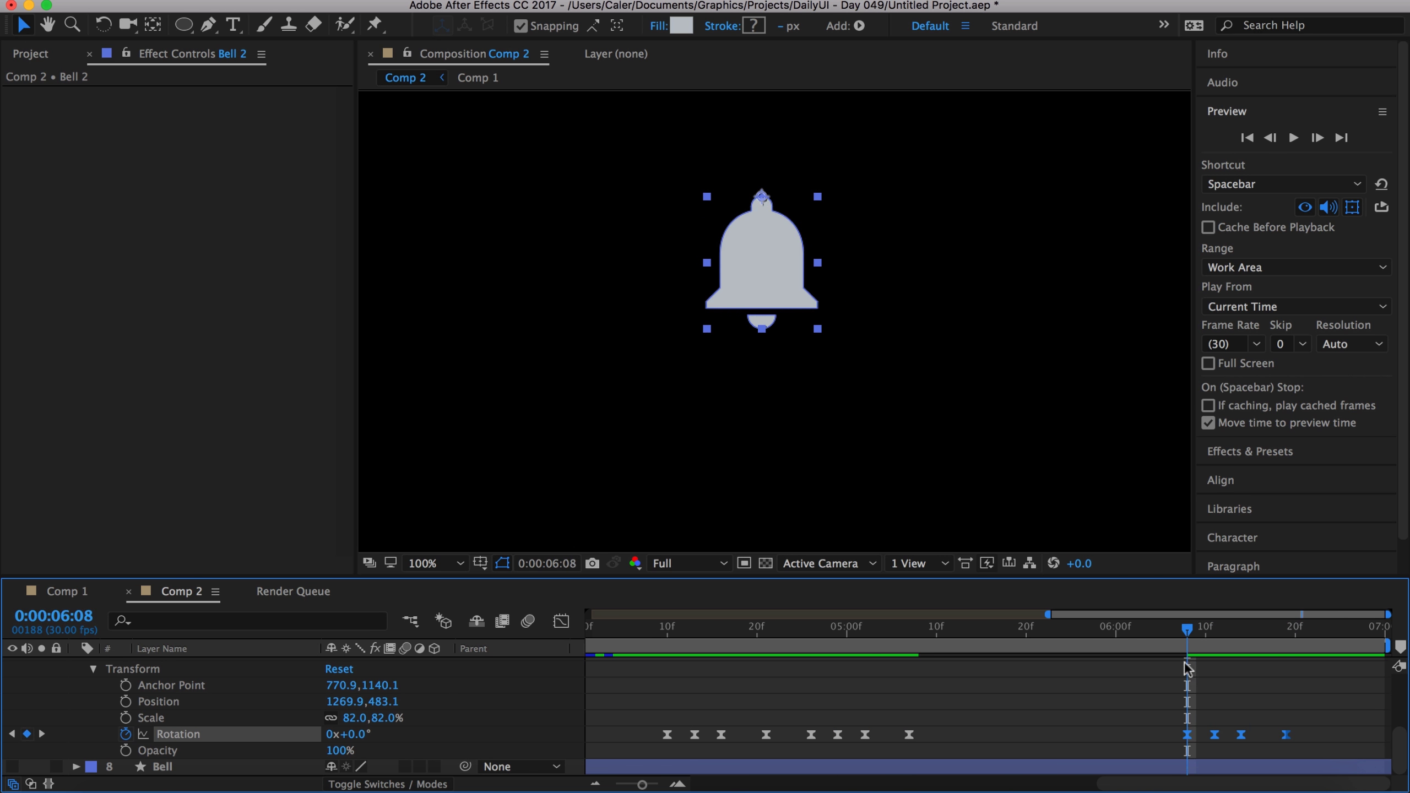
left_click(793, 633)
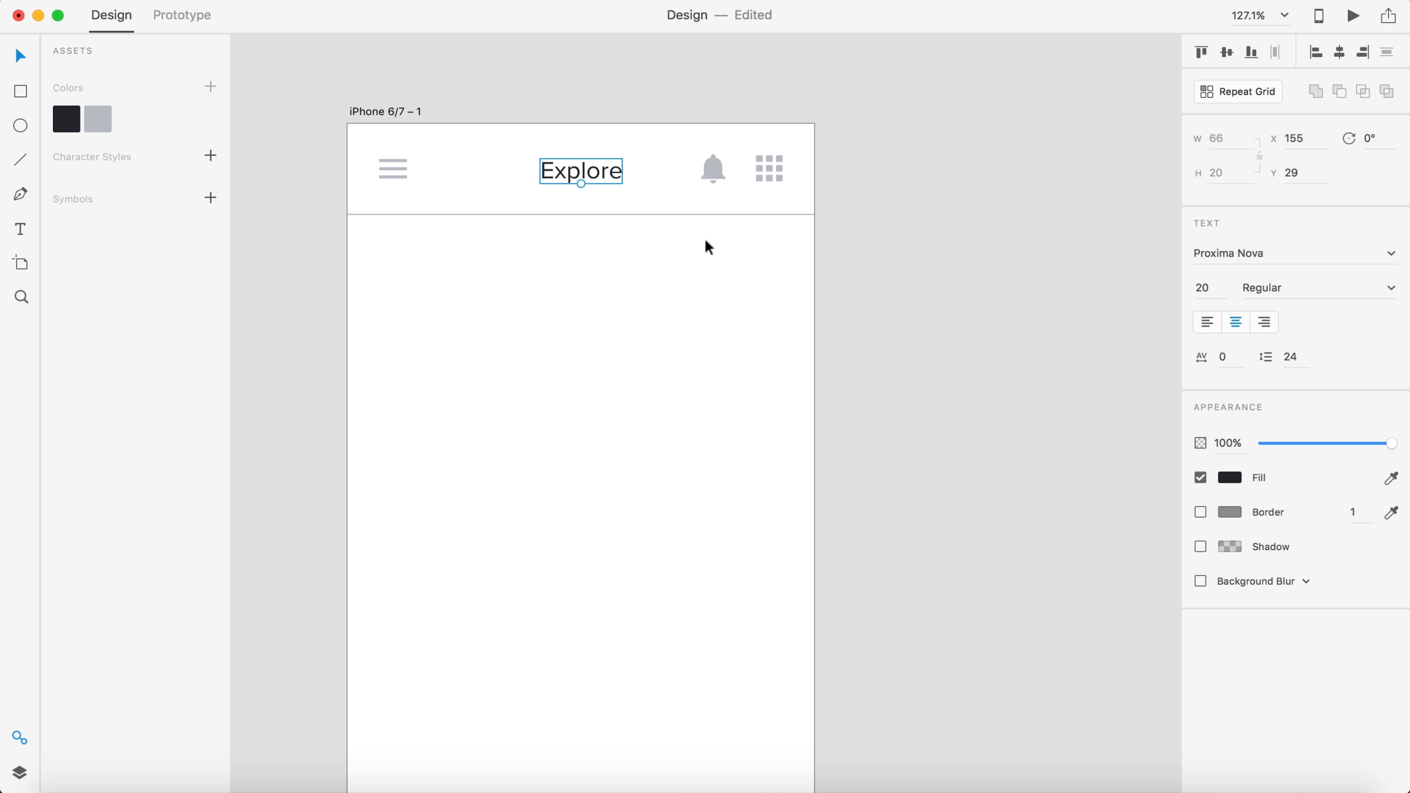
- Move the Explore title beside the menu icon and the bell right of the grid icon
left_click_drag(882, 158, 377, 179)
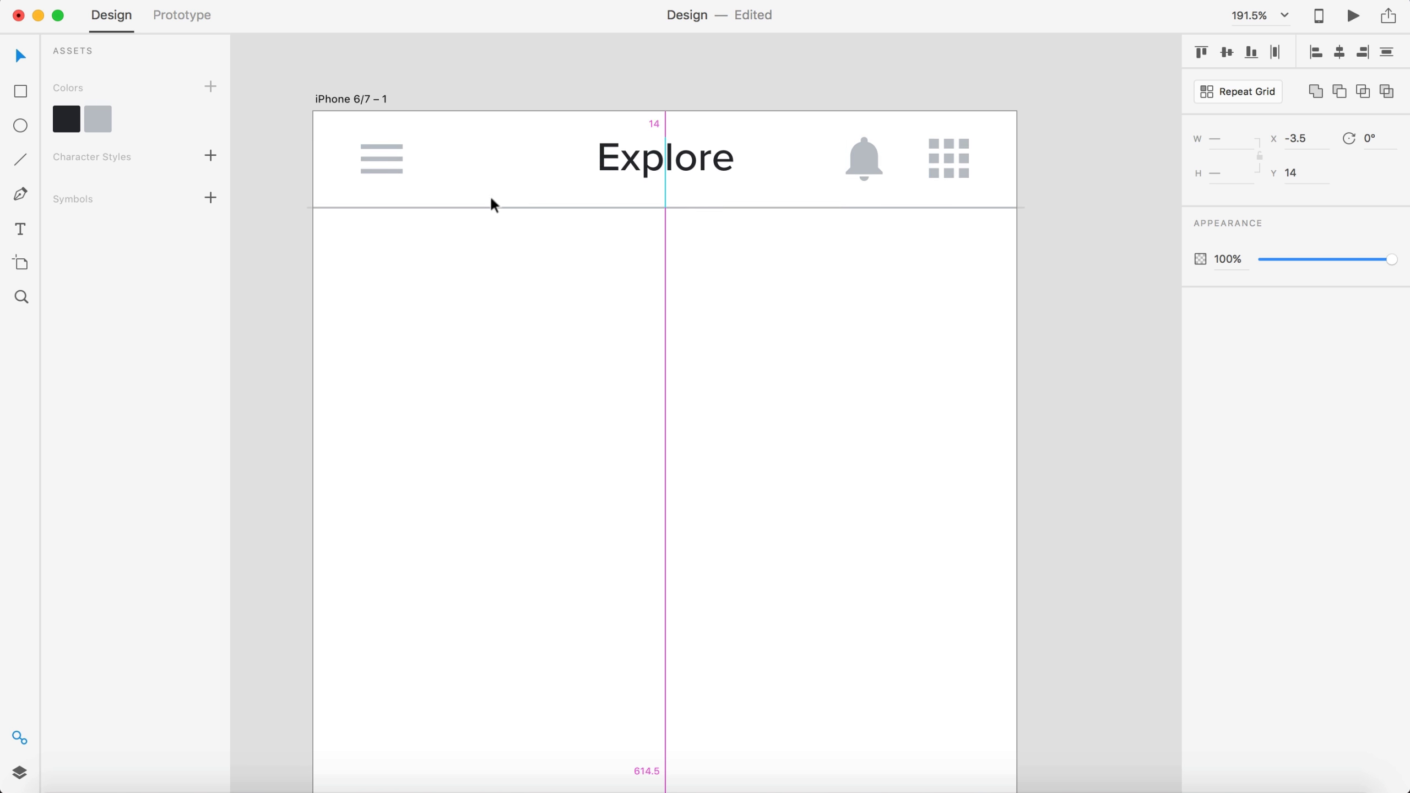
left_click(779, 317)
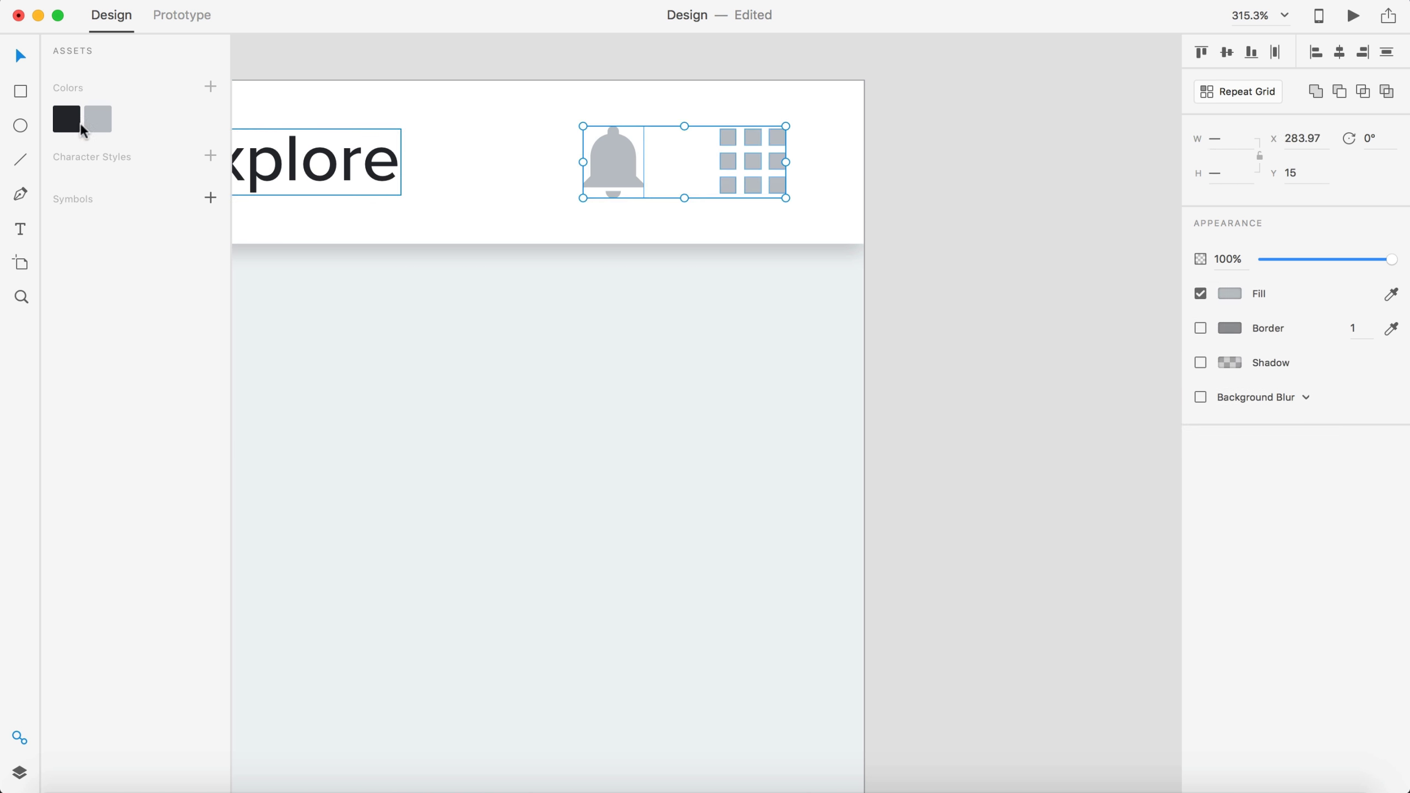
left_click_drag(643, 148, 536, 155)
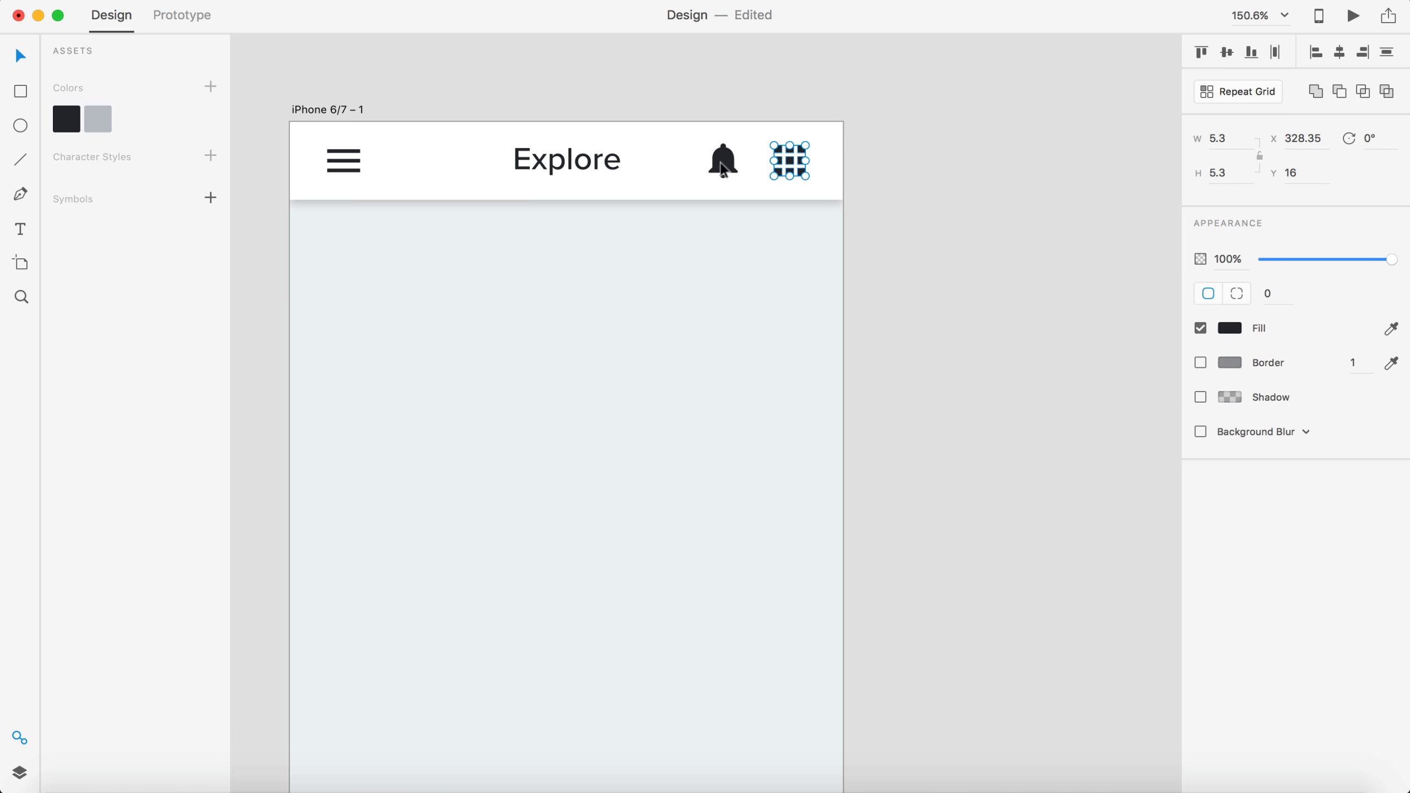
left_click_drag(723, 170, 928, 151)
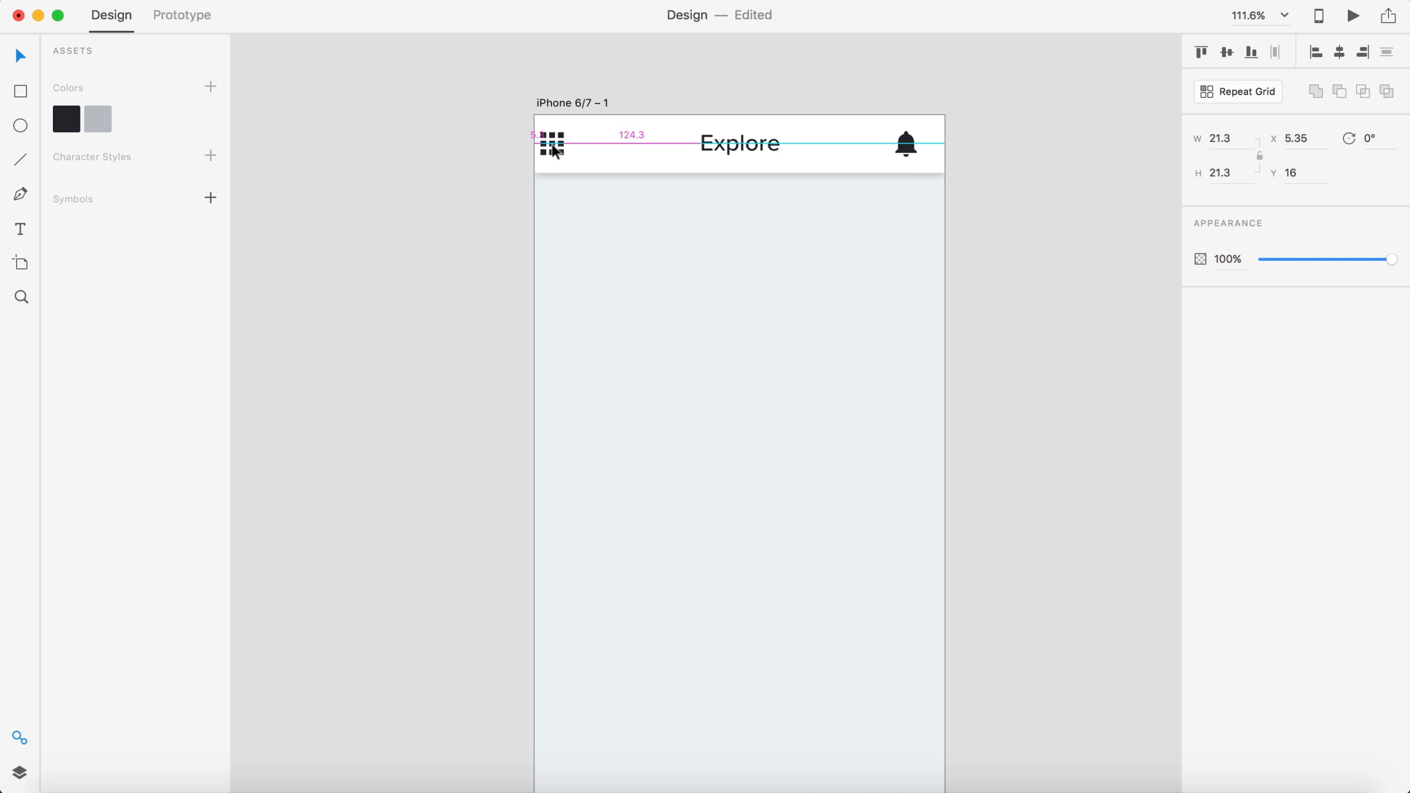
- Make the artboard background white and align the post count text under Today
left_click(941, 199)
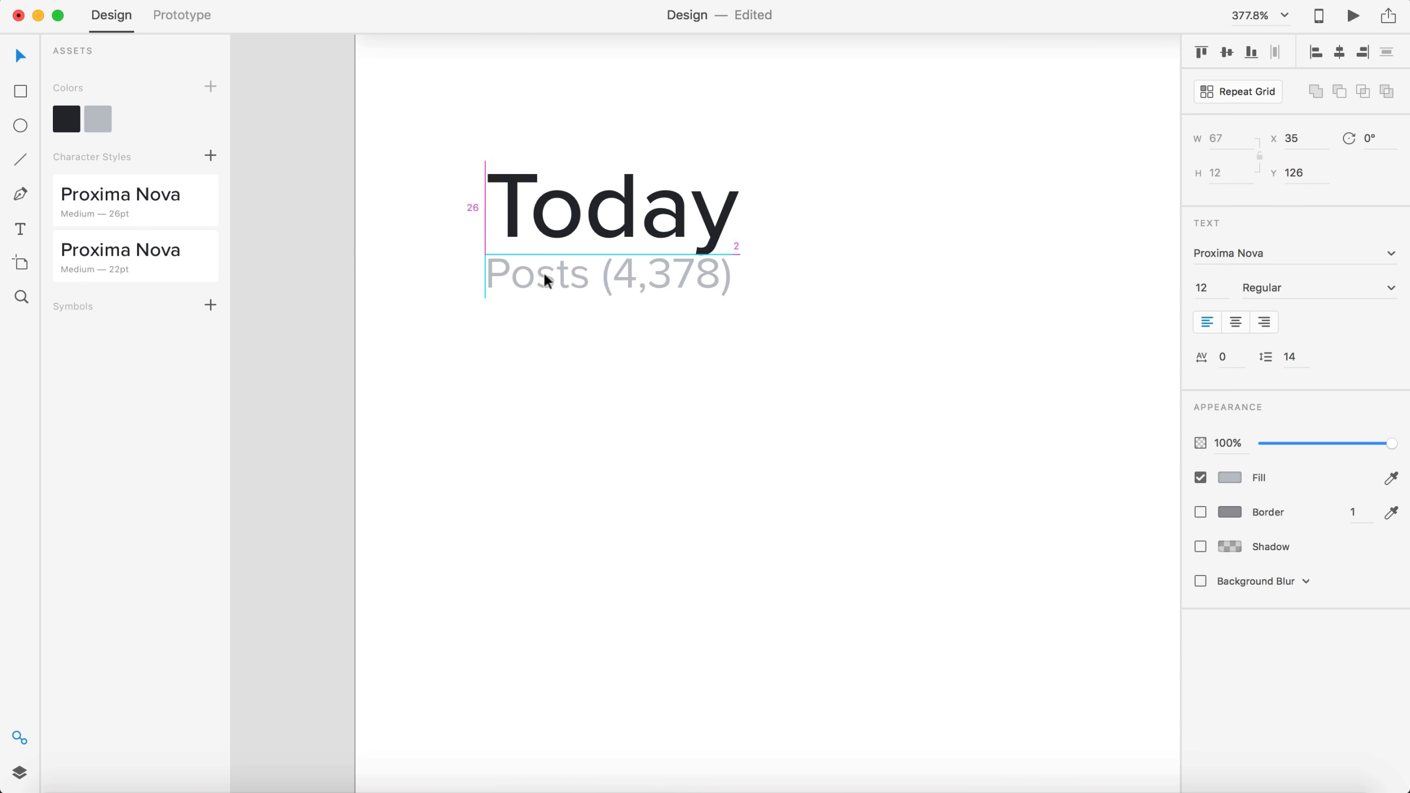
left_click_drag(545, 277, 625, 308)
left_click(614, 367)
scroll(615, 366, "down", 2)
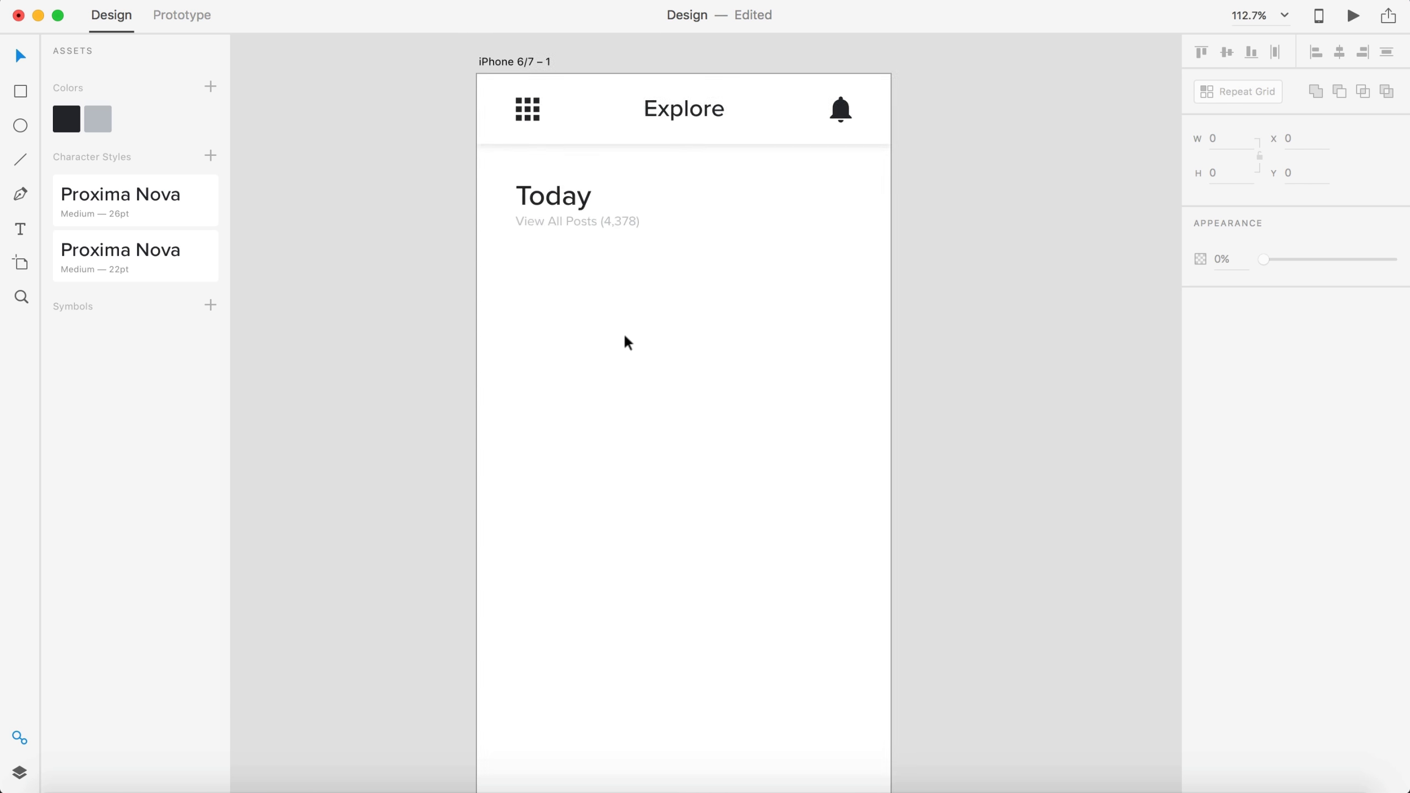
scroll(623, 340, "down", 2)
- Move the card image rectangle up under the heading and add the grey avatar square
key("r")
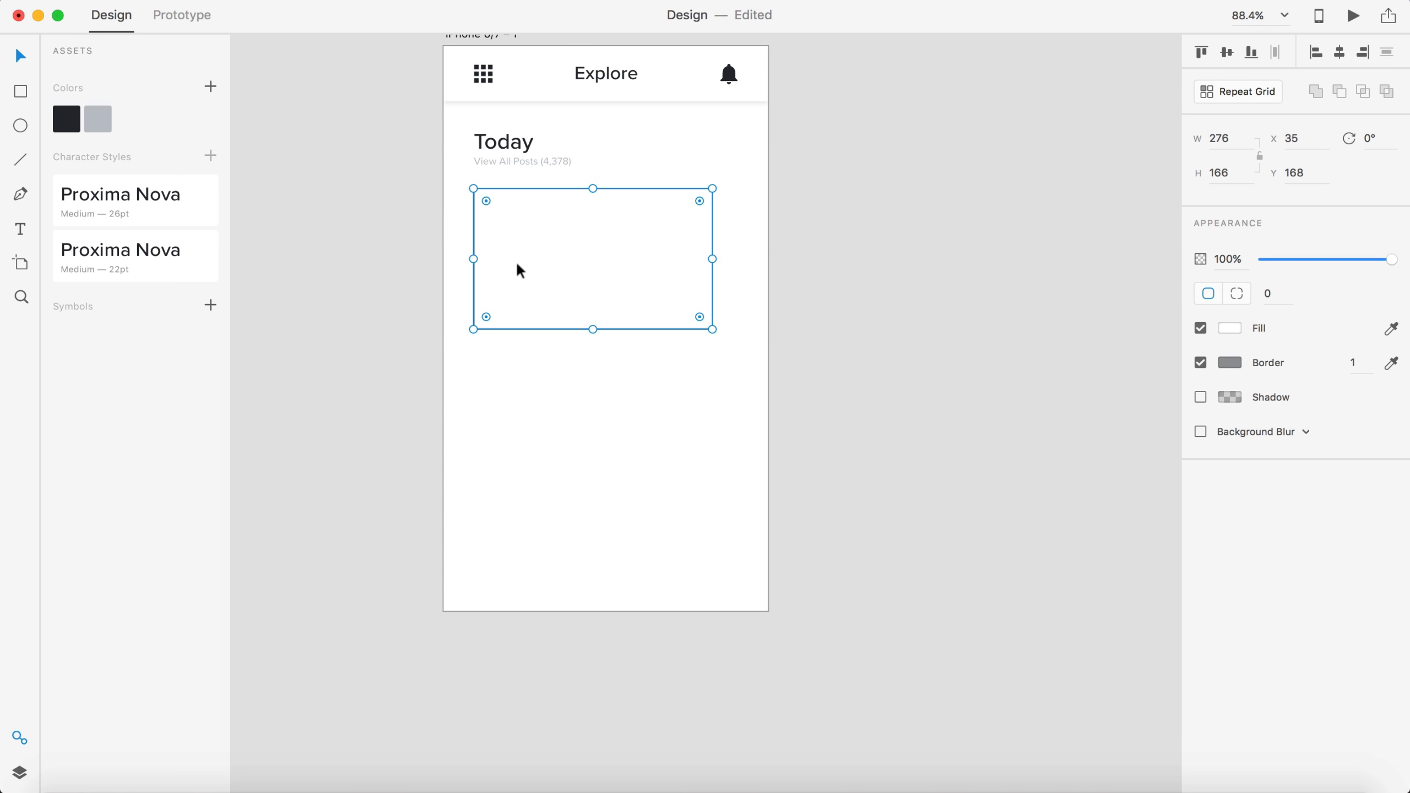
left_click_drag(520, 271, 517, 250)
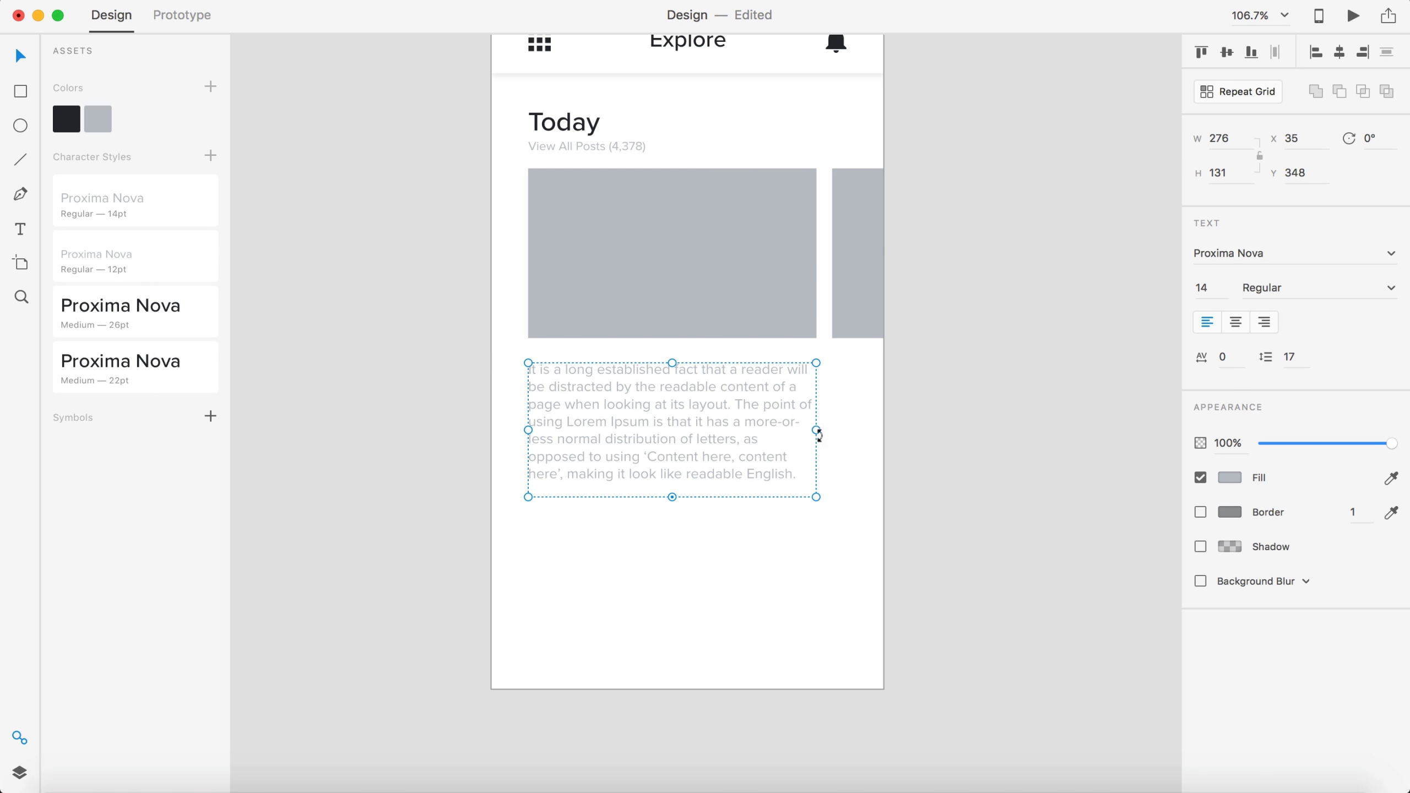
left_click(986, 555)
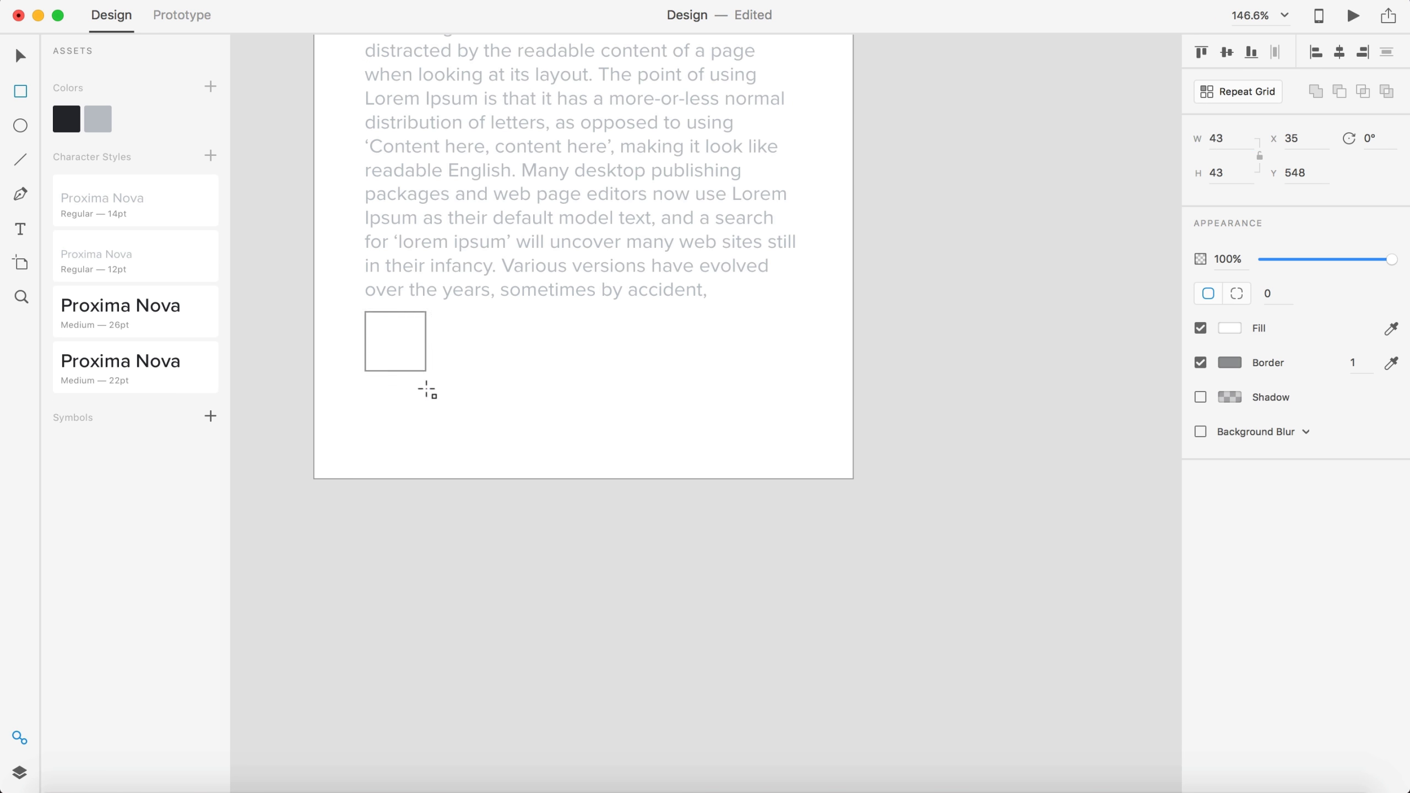
left_click(109, 117)
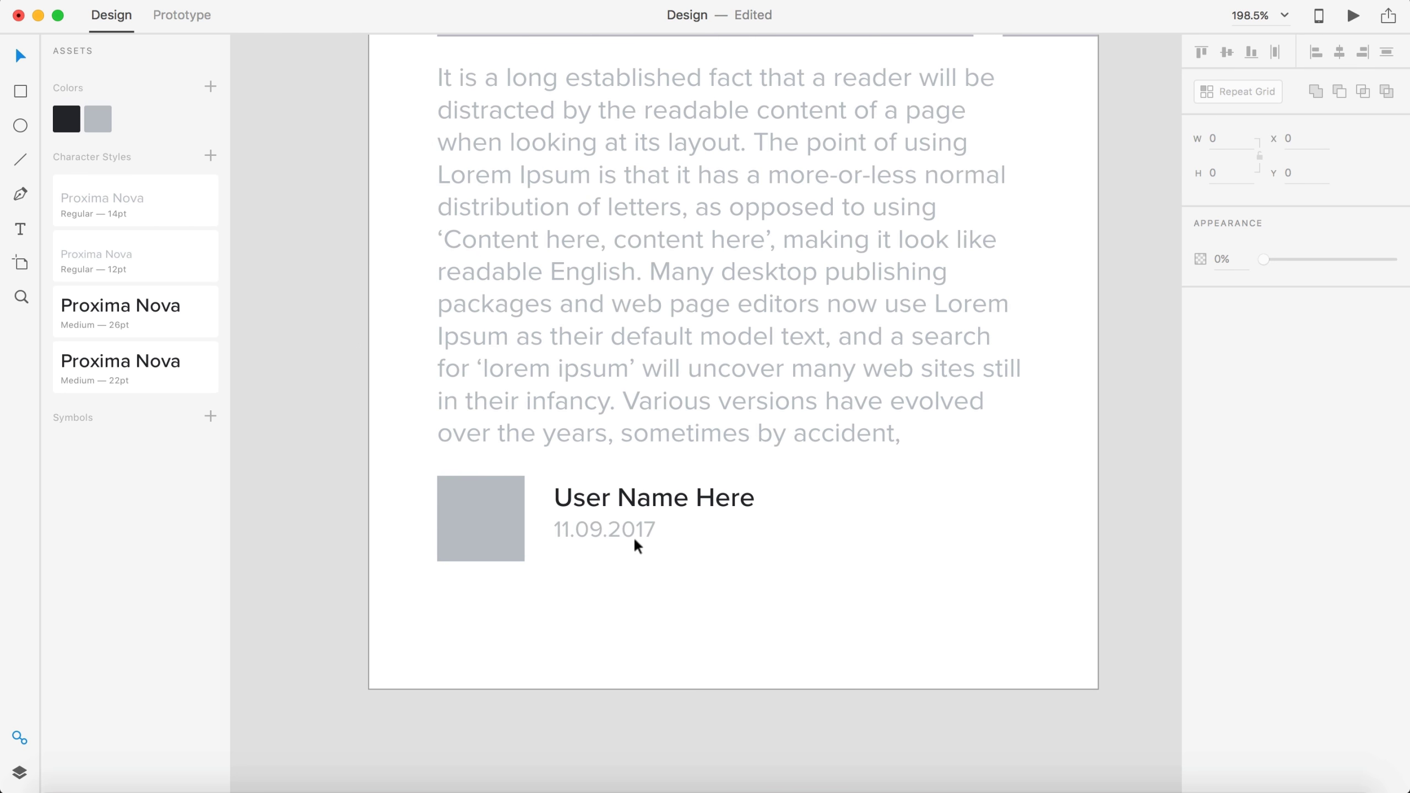
- Reposition the excerpt paragraph, draw a divider above the author row, and centre the byline
left_click(594, 537)
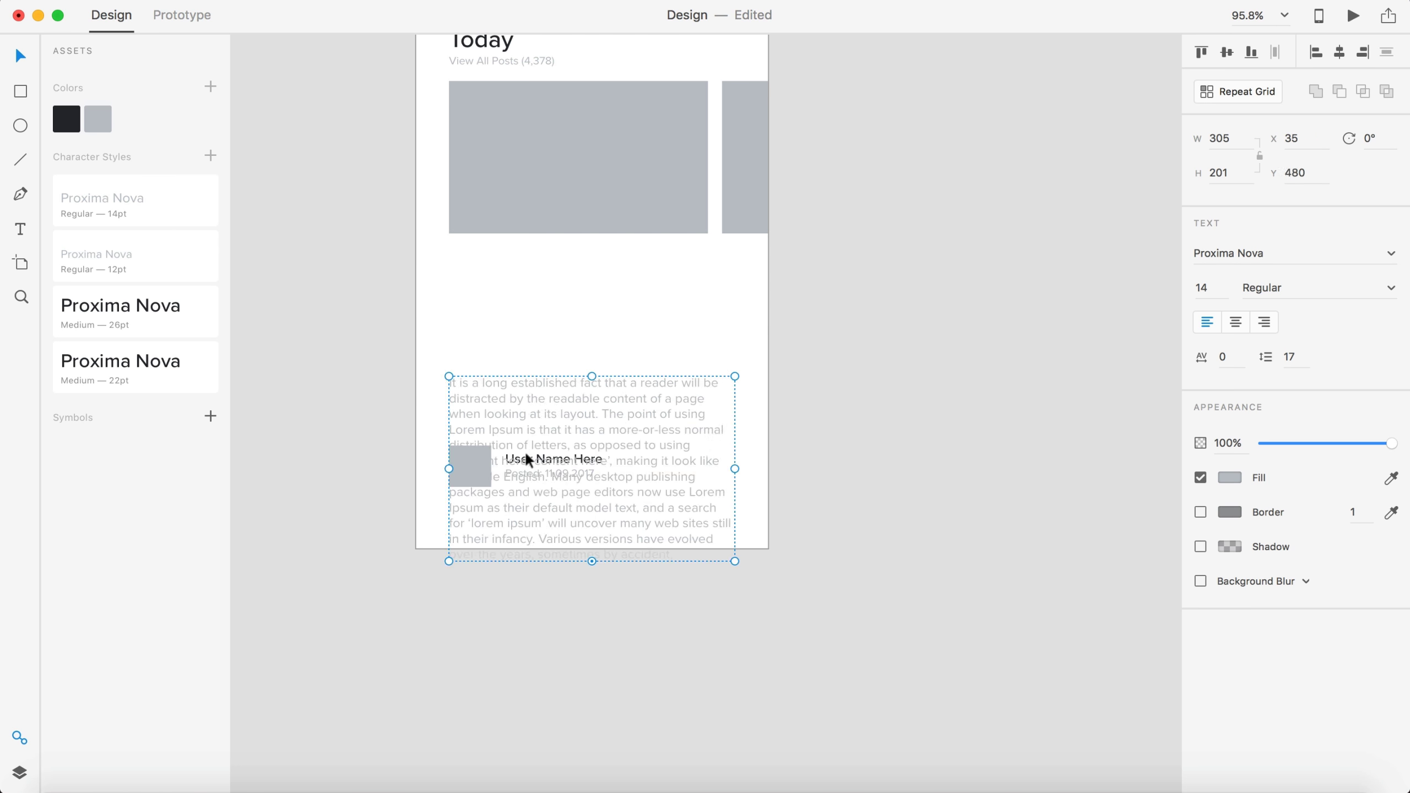
left_click_drag(526, 333, 550, 550)
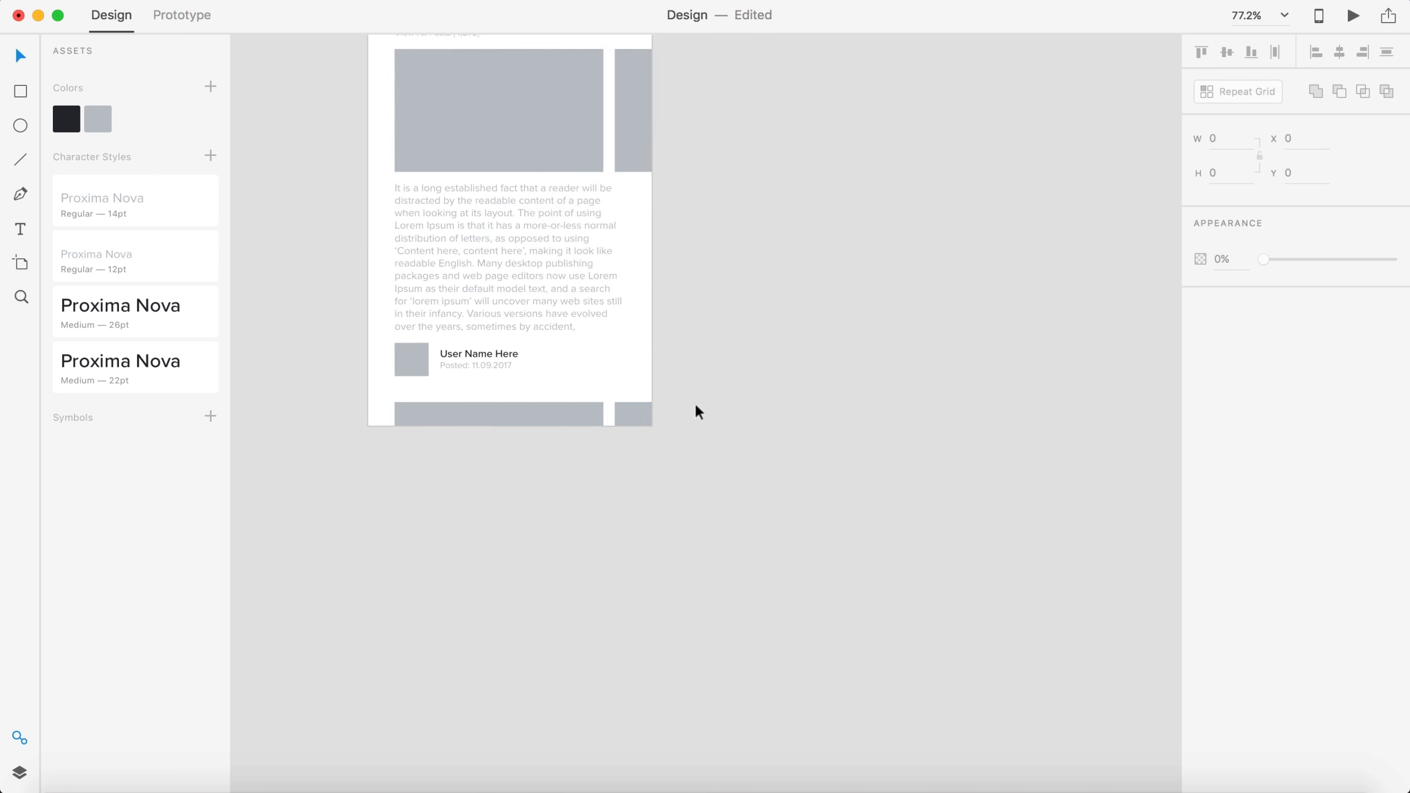
left_click_drag(346, 401, 839, 401)
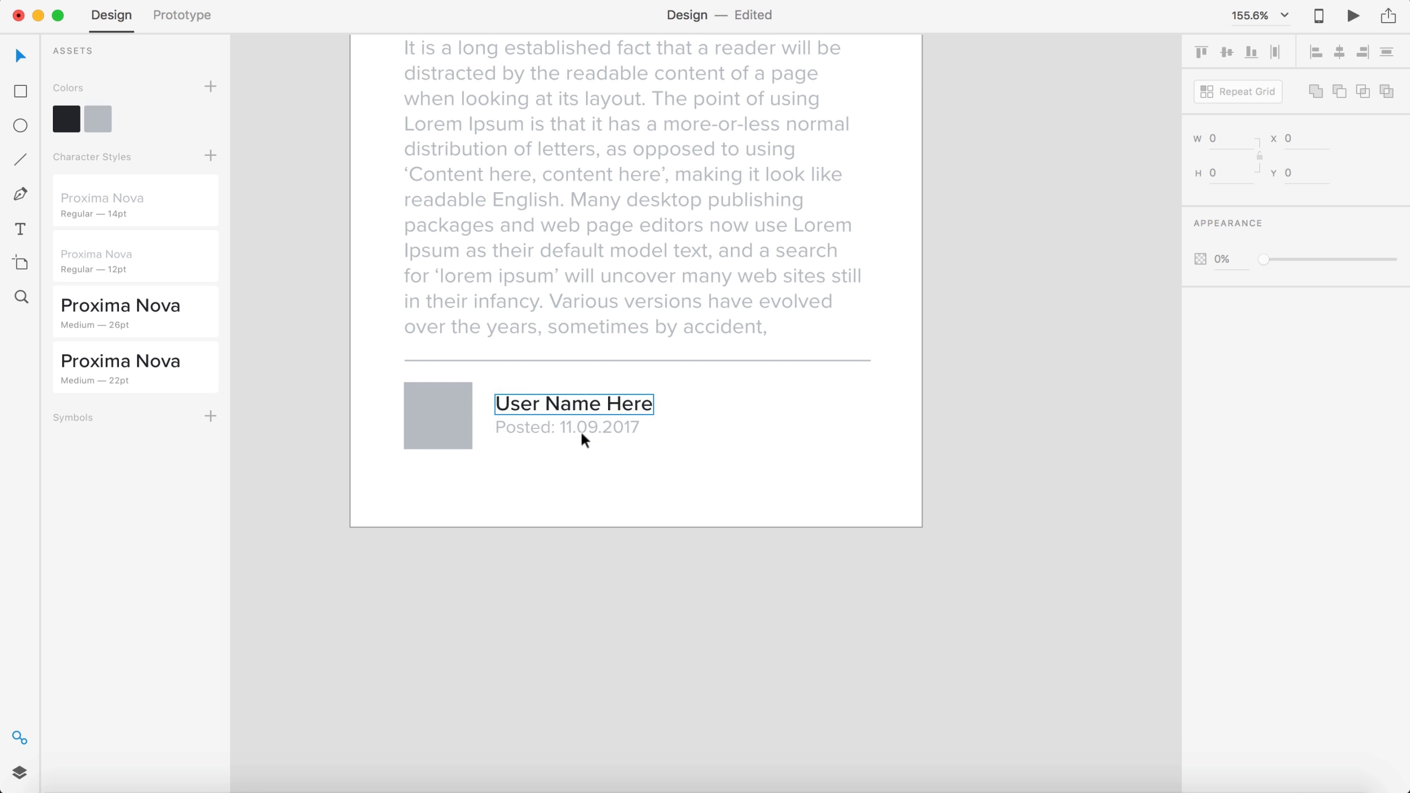
type(", 2")
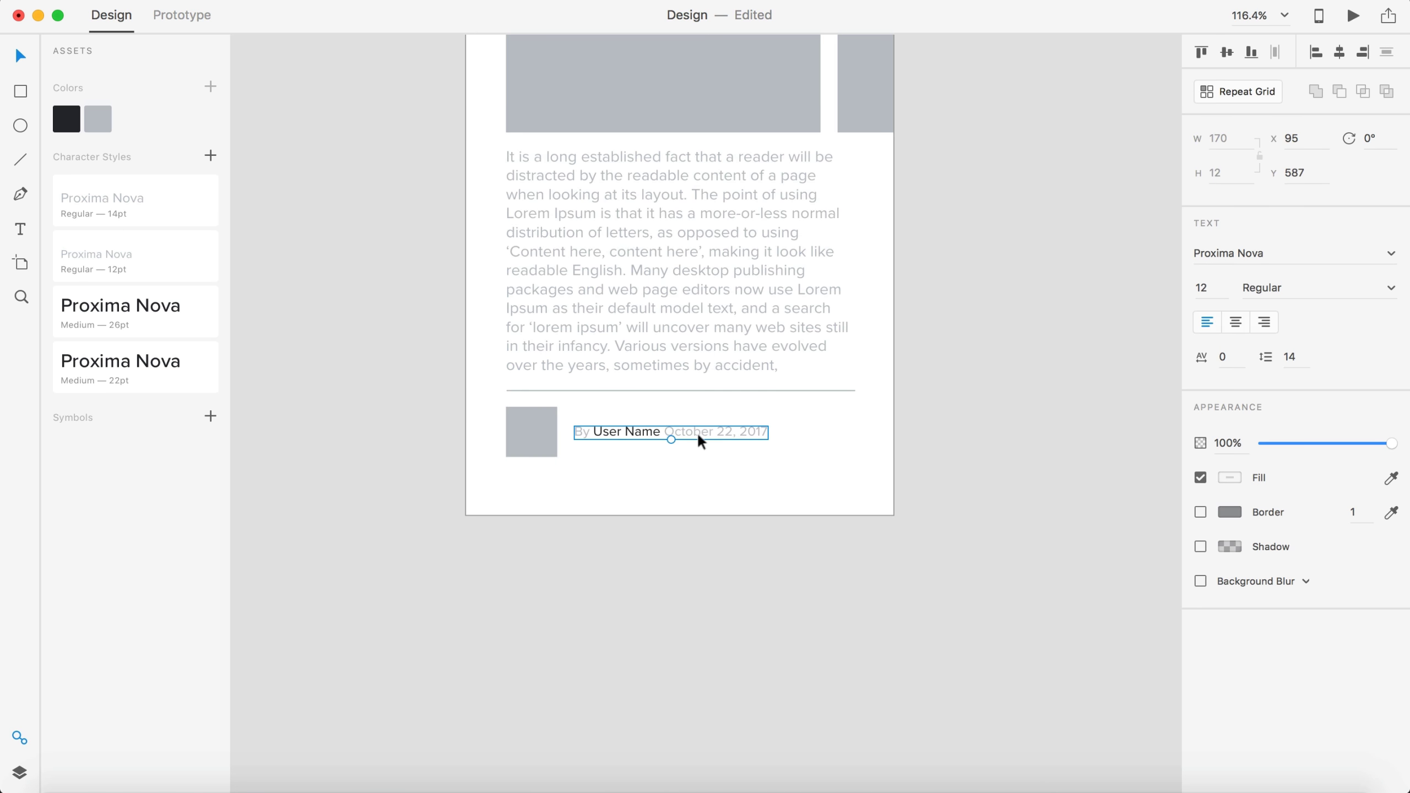
left_click_drag(812, 493, 661, 474)
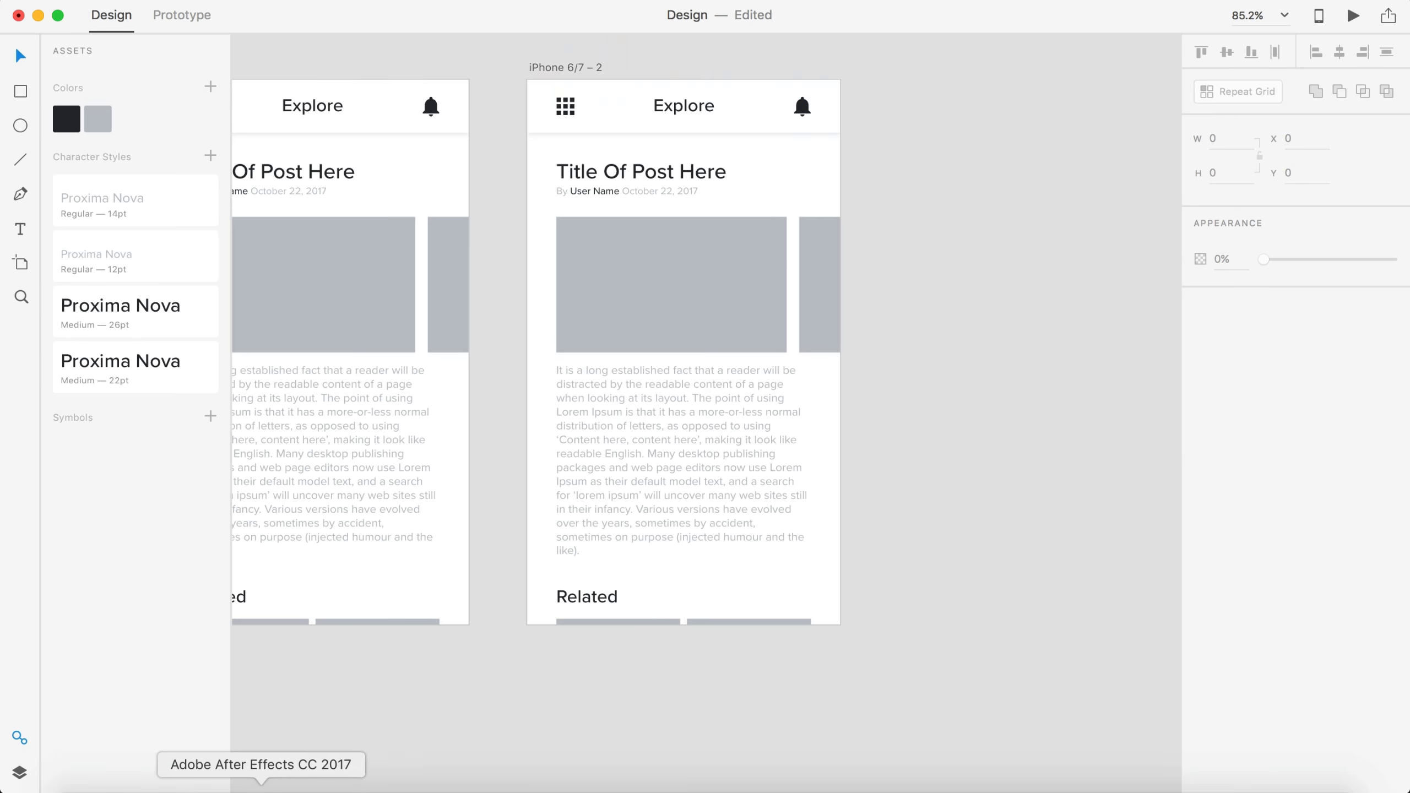
- Give the byline text a uniform dark colour
left_click(261, 786)
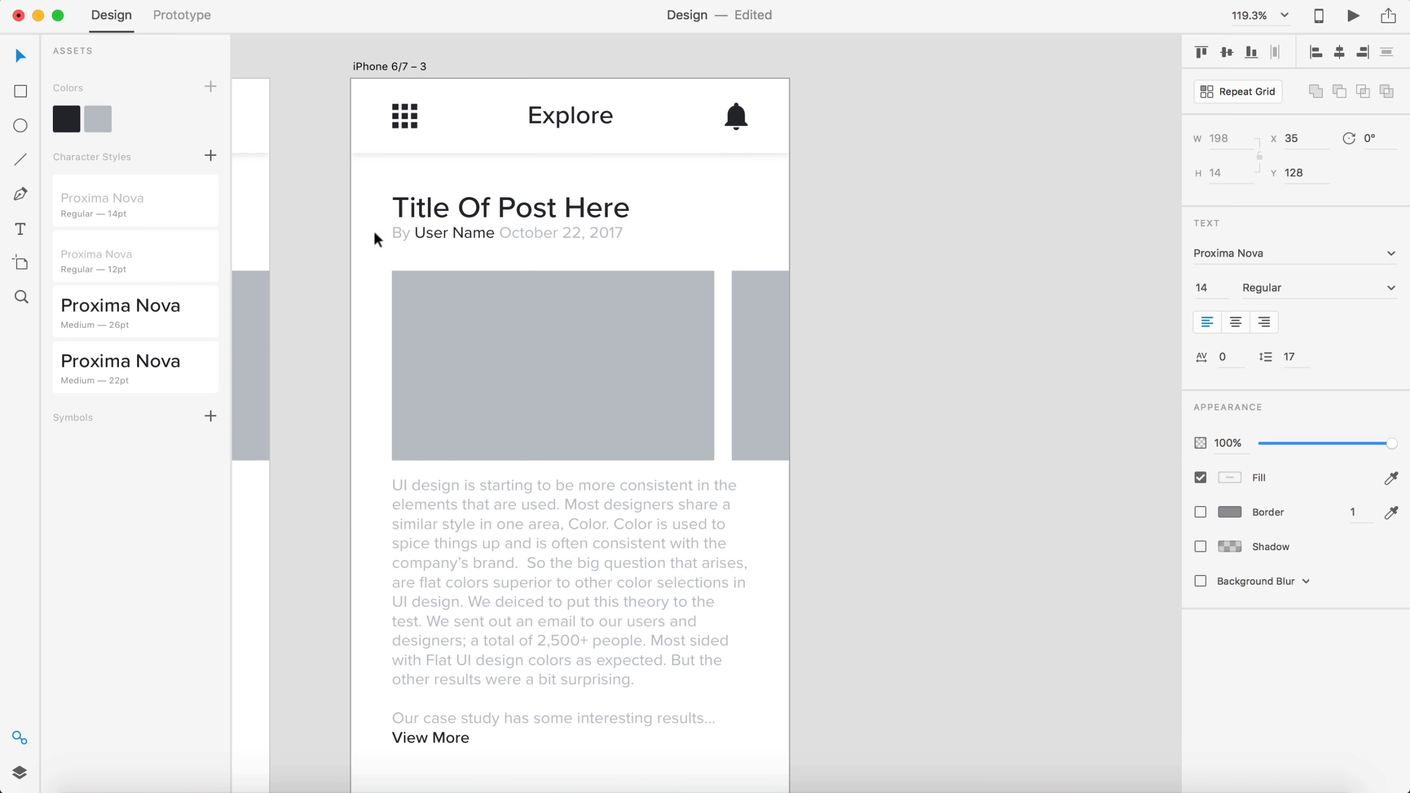
left_click(400, 233)
left_click(67, 118)
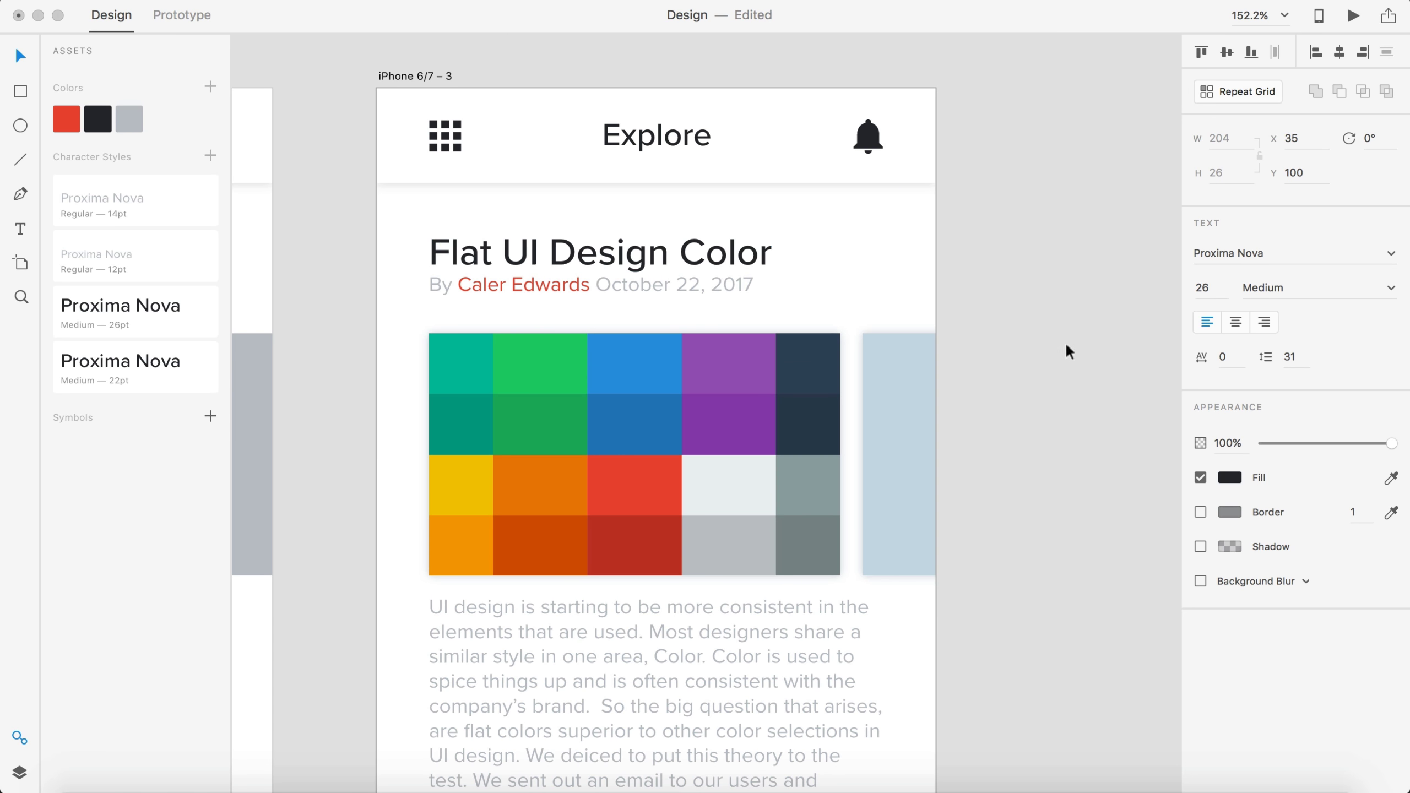
- Finish the Flat Colors title edit and preview the screen with Cmd+Enter, then close it
left_click(1023, 257)
scroll(1023, 256, "down", 5)
scroll(887, 394, "up", 2)
scroll(948, 400, "down", 3)
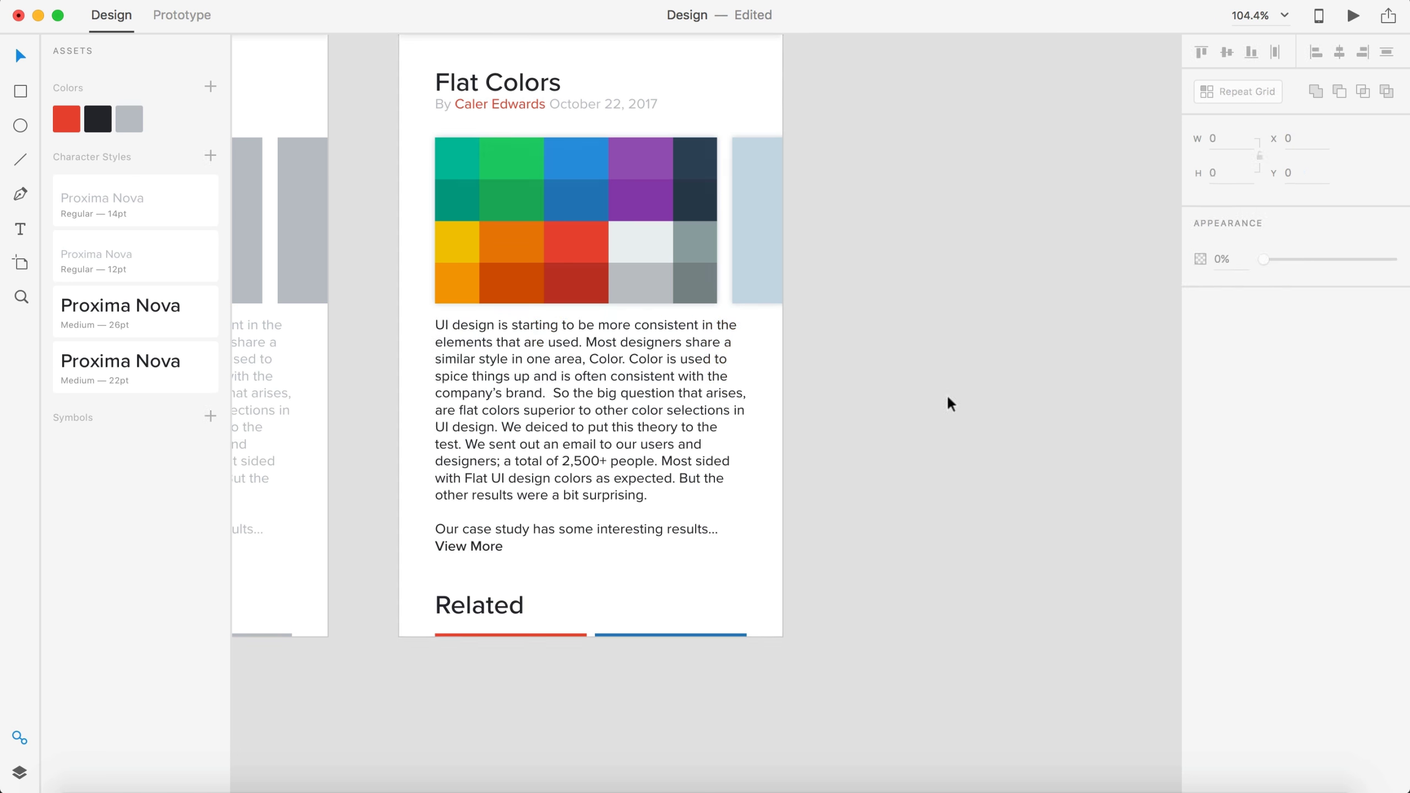
scroll(910, 336, "up", 3)
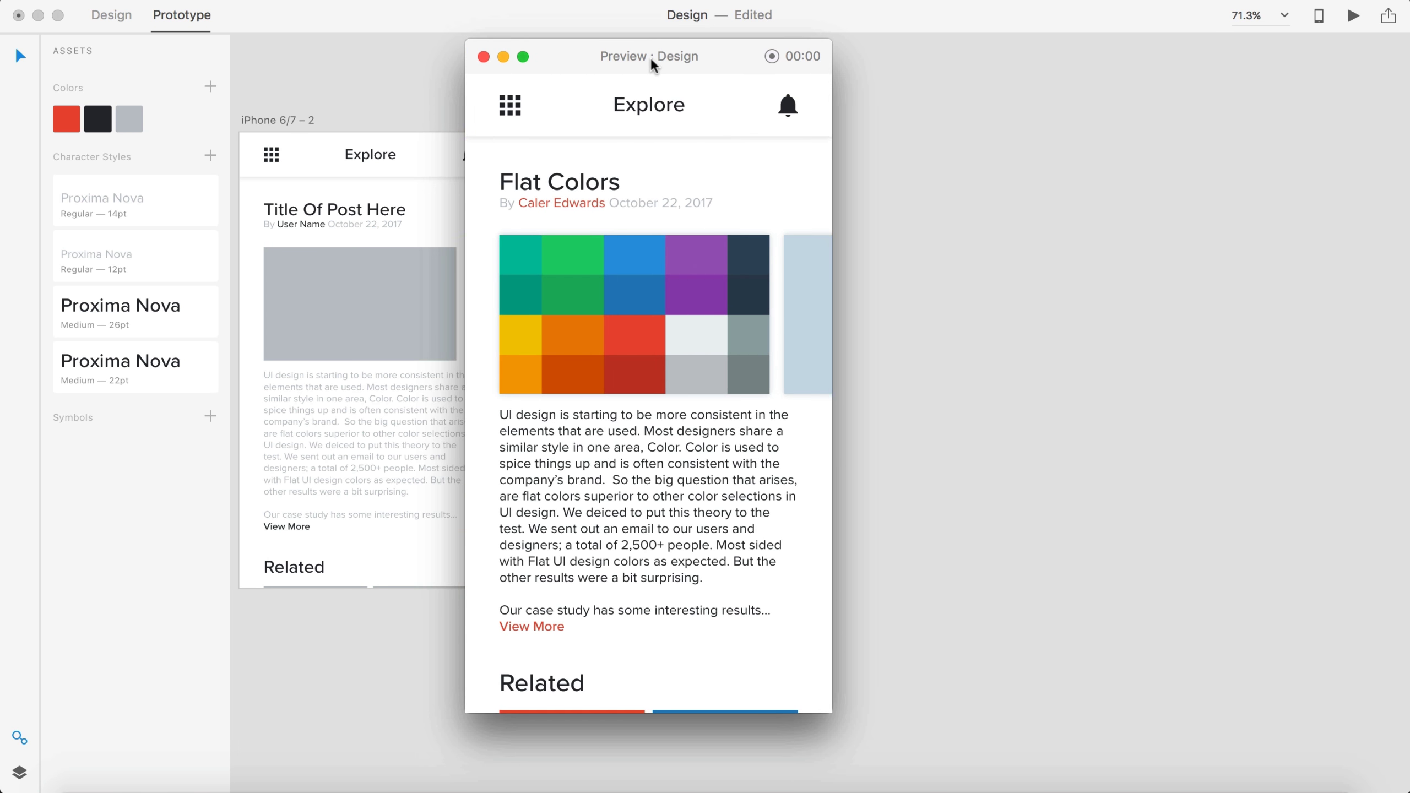
left_click(103, 30)
key("super+Return")
key("super+w")
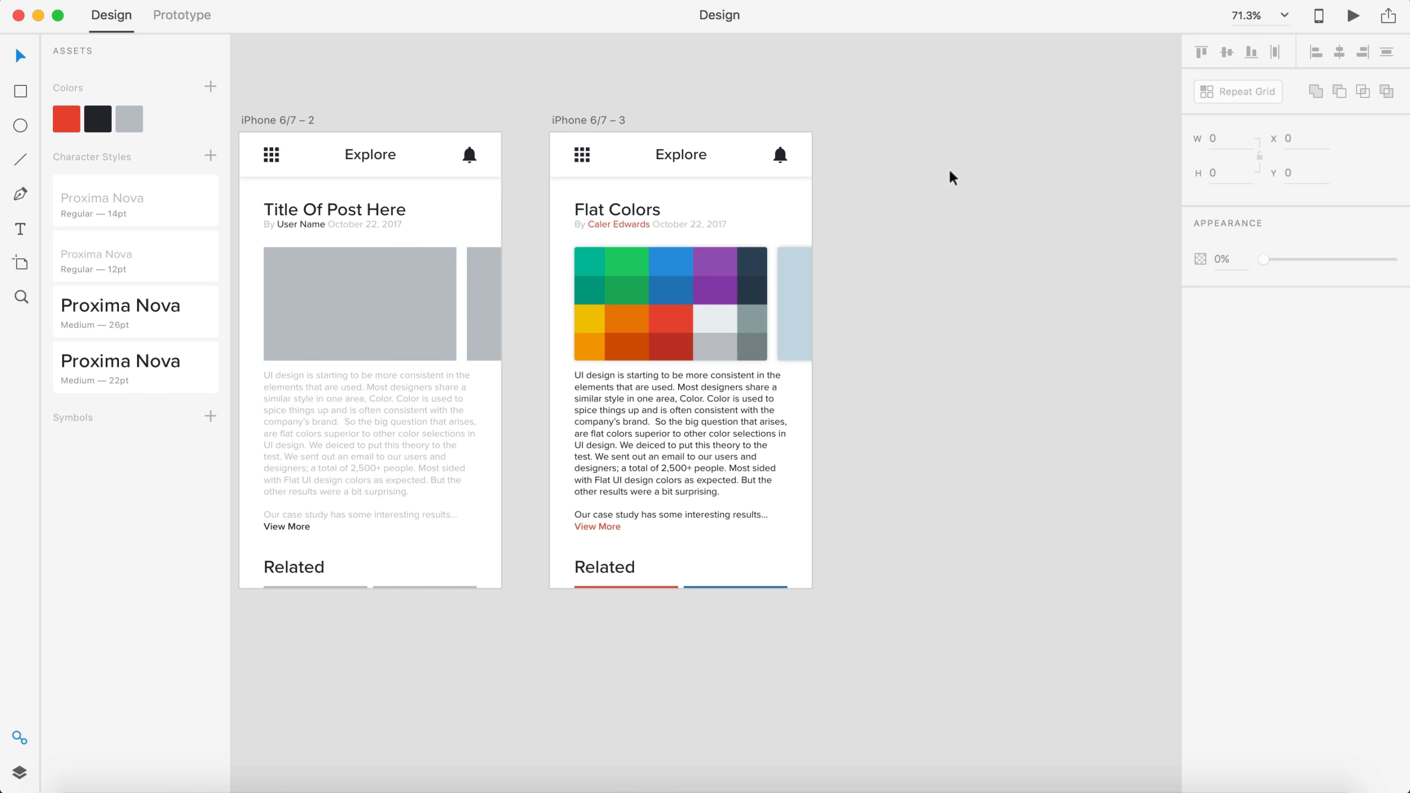
- Select the iPhone 6/7 – 3 artboard on the canvas, then clear the selection
left_click(555, 95)
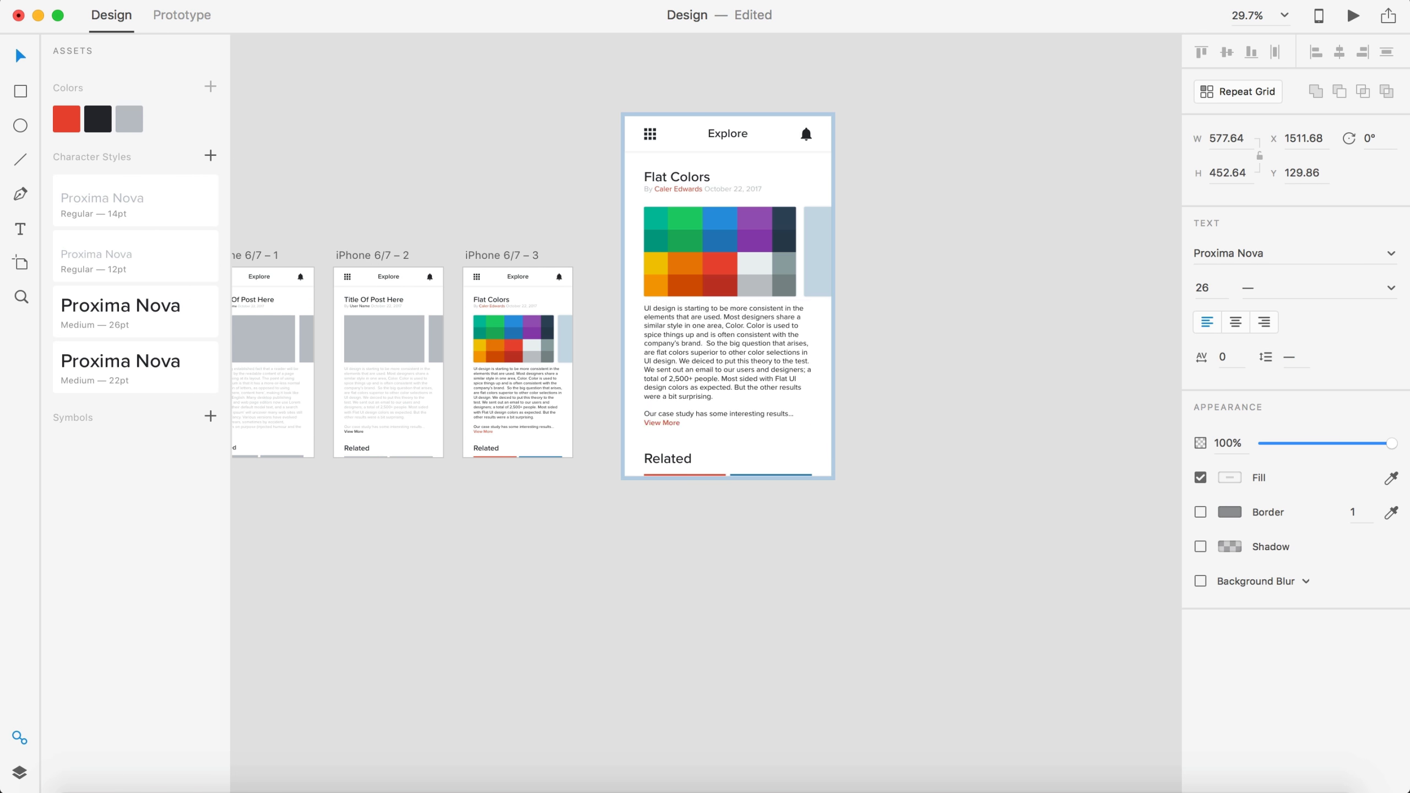
scroll(731, 248, "up", 5)
left_click(1031, 410)
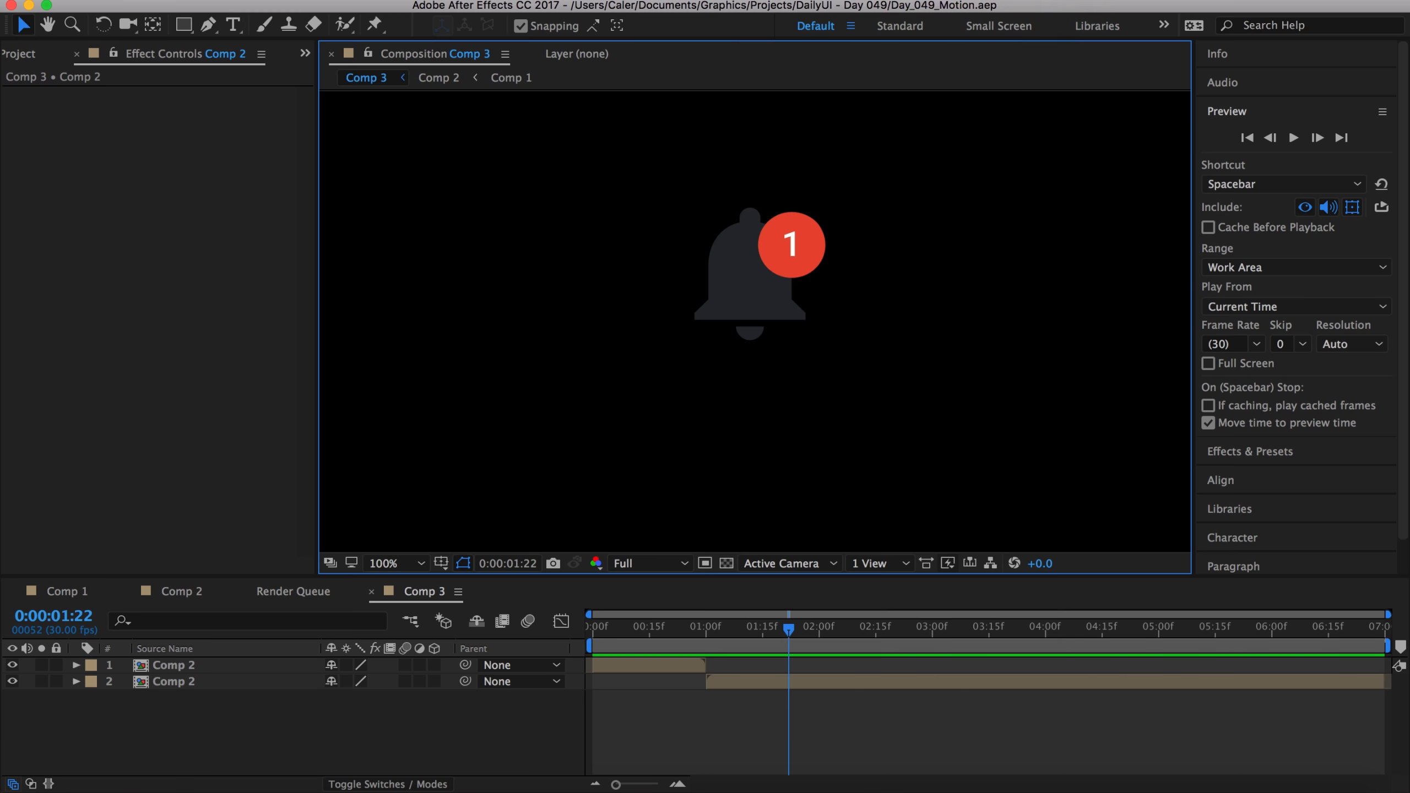
- Create Comp 4 and stroke the masked Home_NoBell screen with brush size 3
left_click(987, 565)
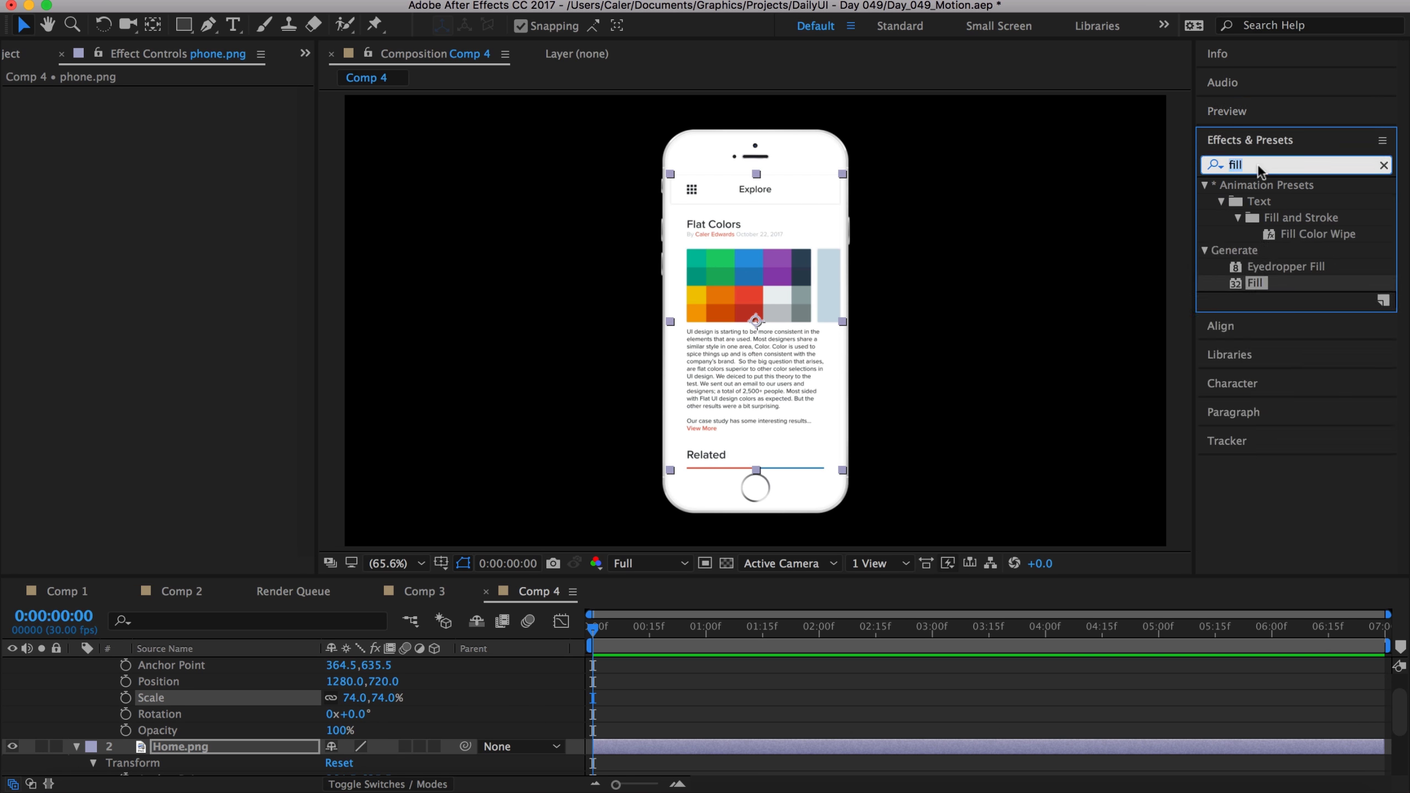
type("stroke")
left_click(461, 126)
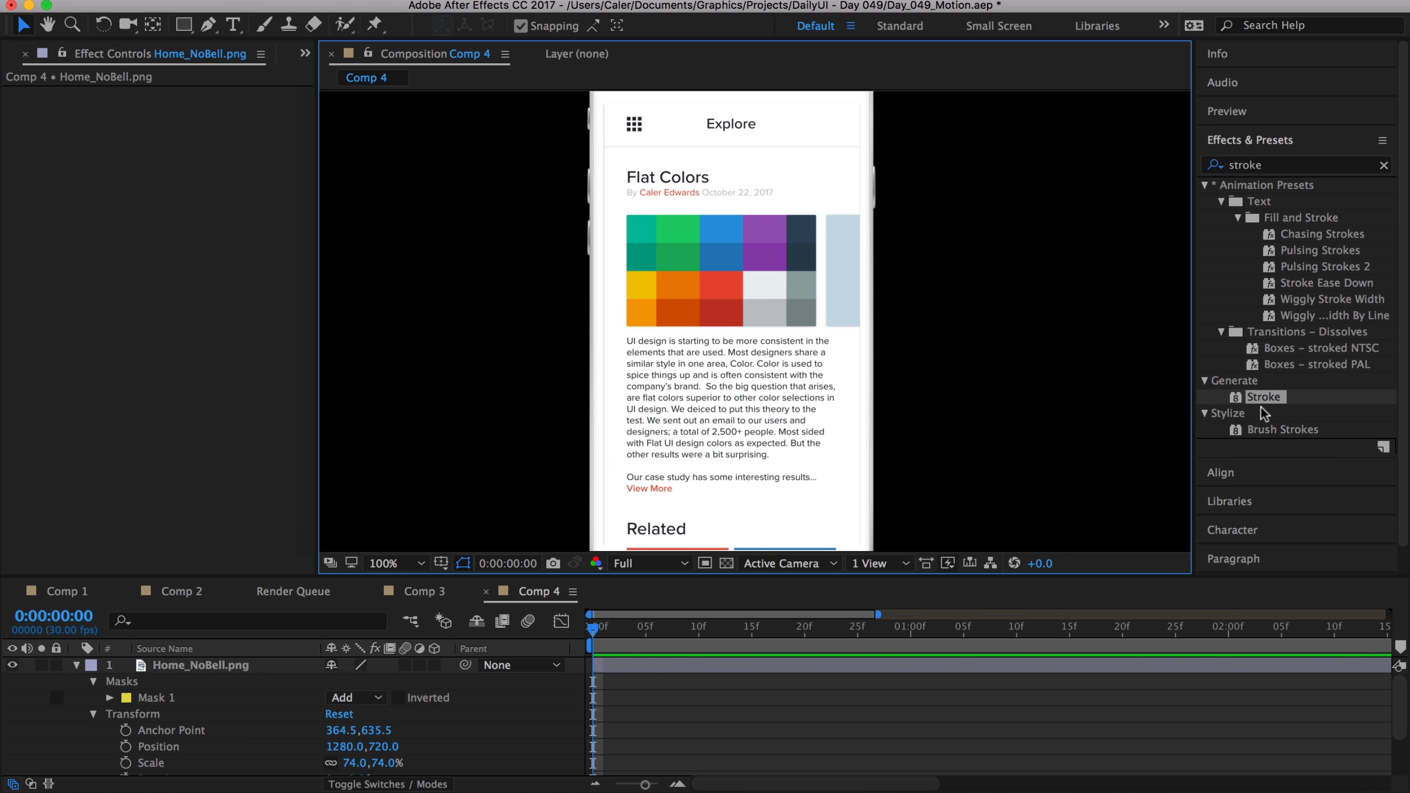
double_click(1264, 396)
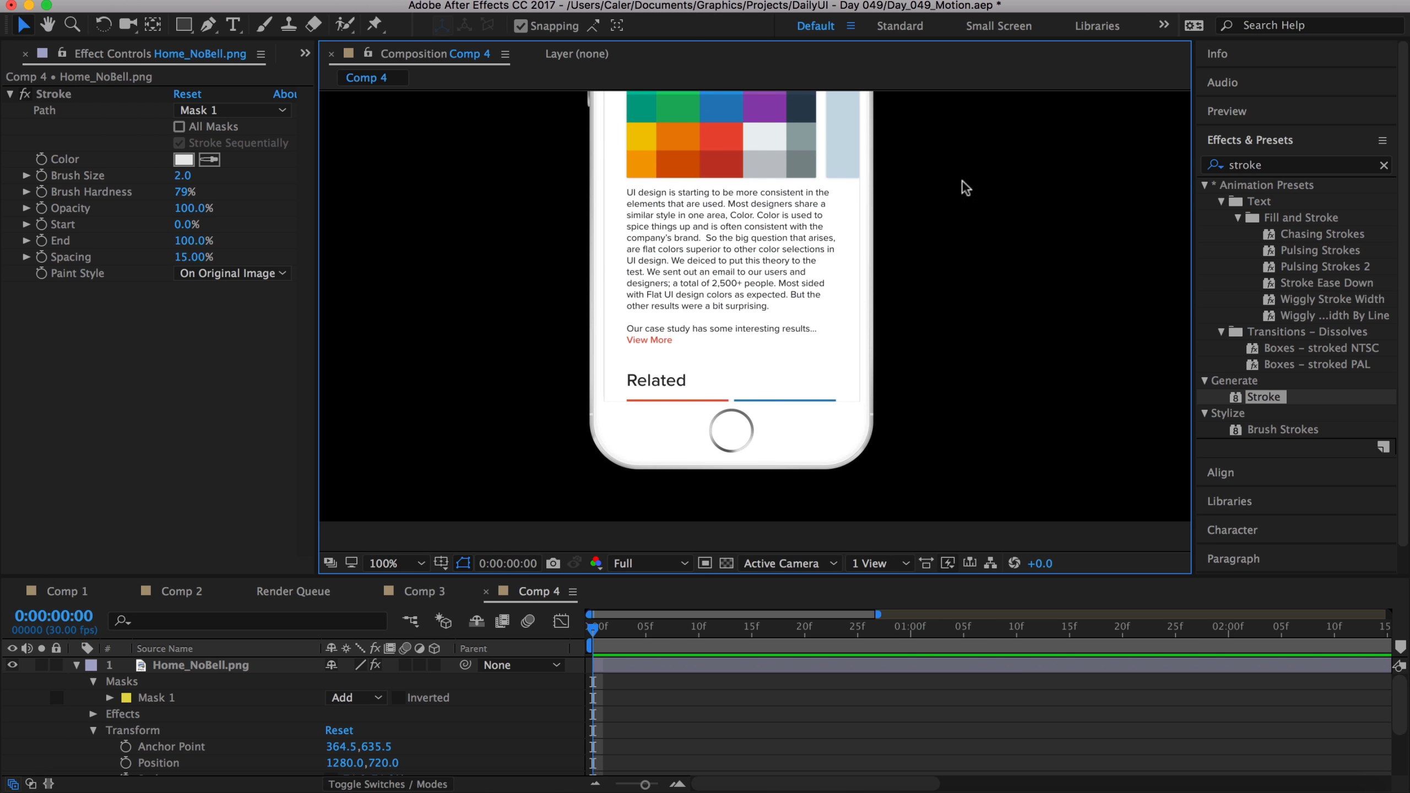
left_click(396, 563)
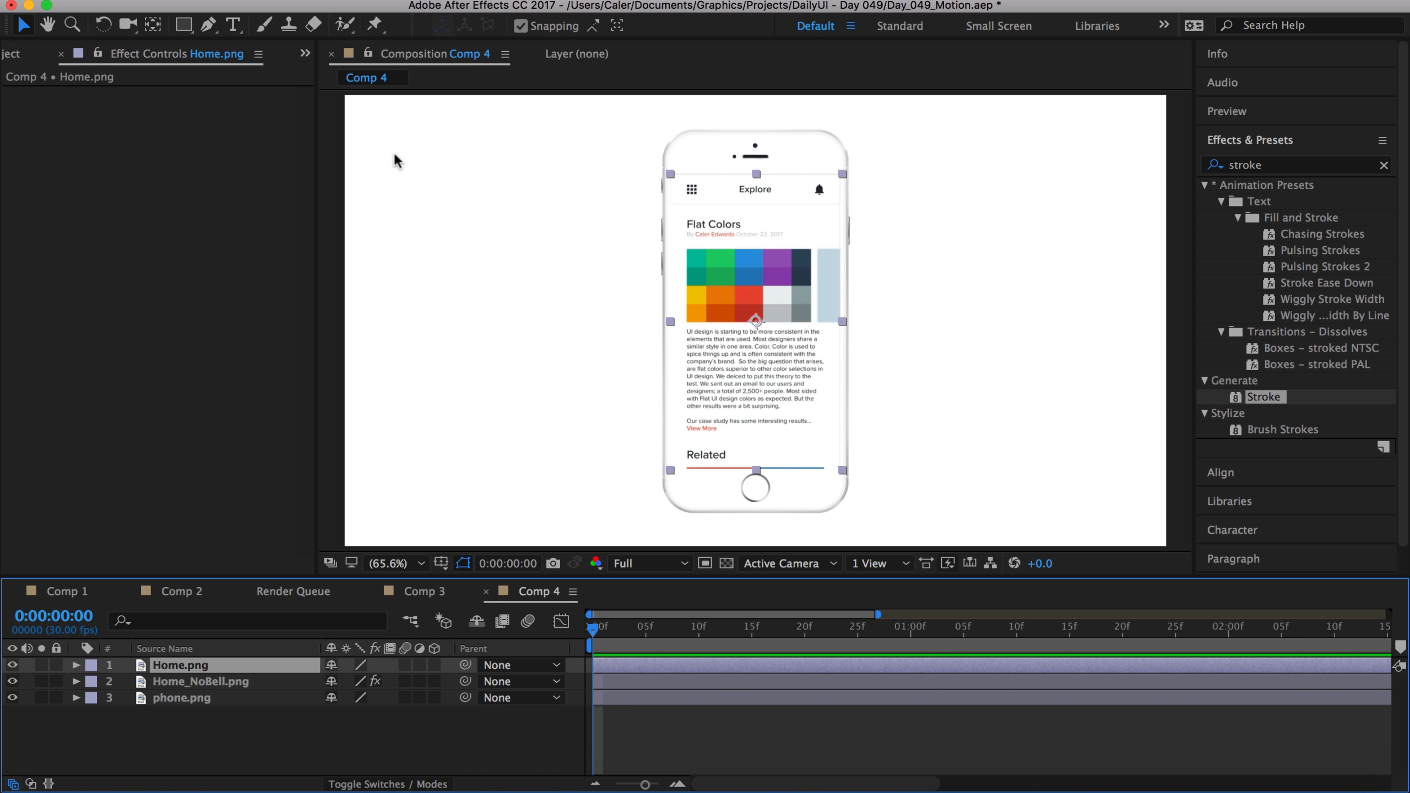
- Add Comp 3 as the top layer of Comp 4, shrunk and placed by the app's bell
left_click_drag(56, 245, 831, 728)
key("super+shift+bracketright")
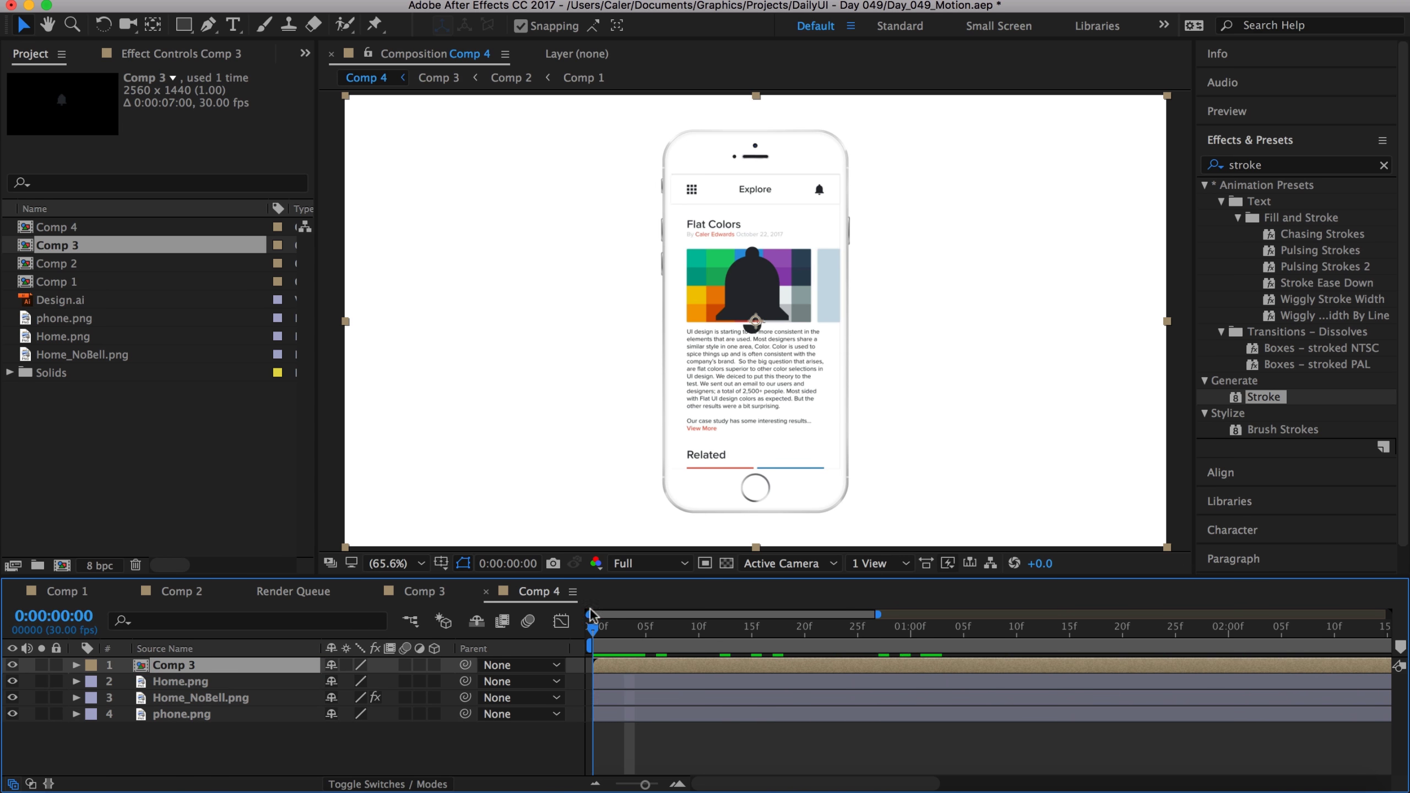
left_click_drag(752, 289, 818, 159)
left_click(76, 665)
mouse_move(356, 729)
left_mouse_down()
mouse_move(311, 729)
mouse_move(328, 763)
left_mouse_up()
scroll(775, 225, "up", 5)
mouse_move(758, 256)
left_mouse_down()
mouse_move(700, 253)
mouse_move(758, 279)
left_mouse_up()
- Fit the whole composition in the viewer and preview the animation
left_click(76, 664)
scroll(419, 541, "down", 6)
left_click(394, 563)
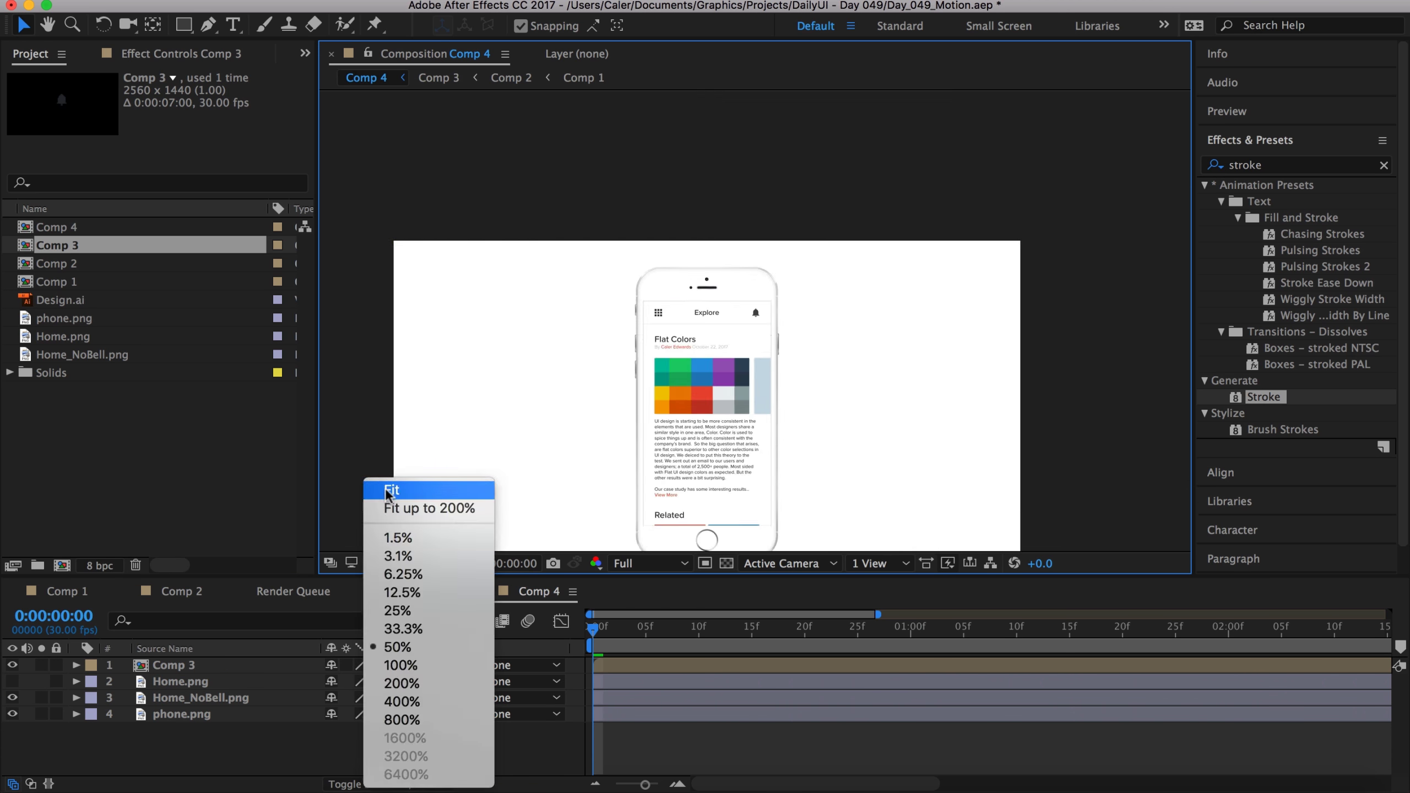
left_click(392, 489)
left_click(1227, 112)
left_click(1295, 138)
left_click(1295, 138)
- Rescale the phone, screens and bell together, then hide the Home.png screen
key("super+a")
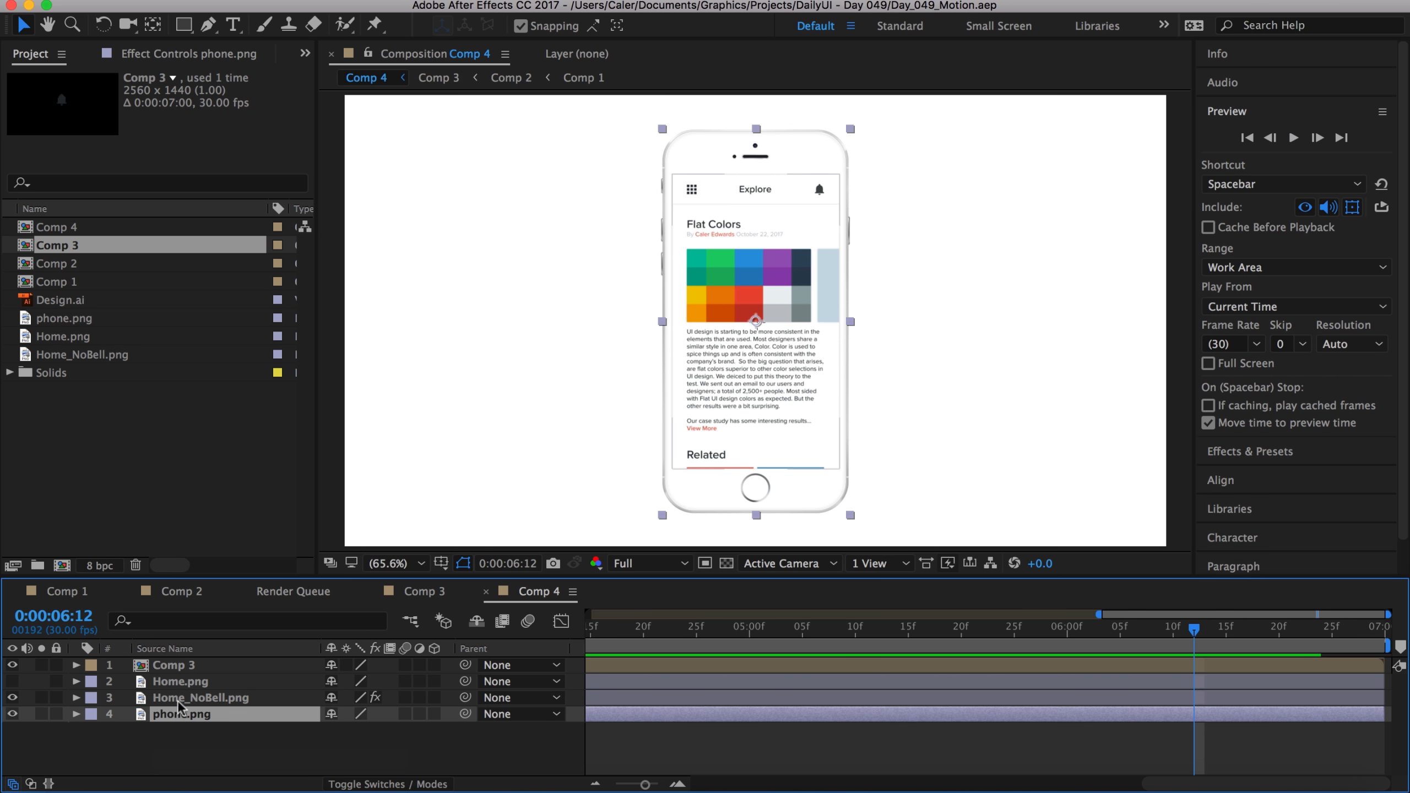
key("s")
scroll(935, 324, "up", 2)
scroll(905, 362, "down", 1)
key("y")
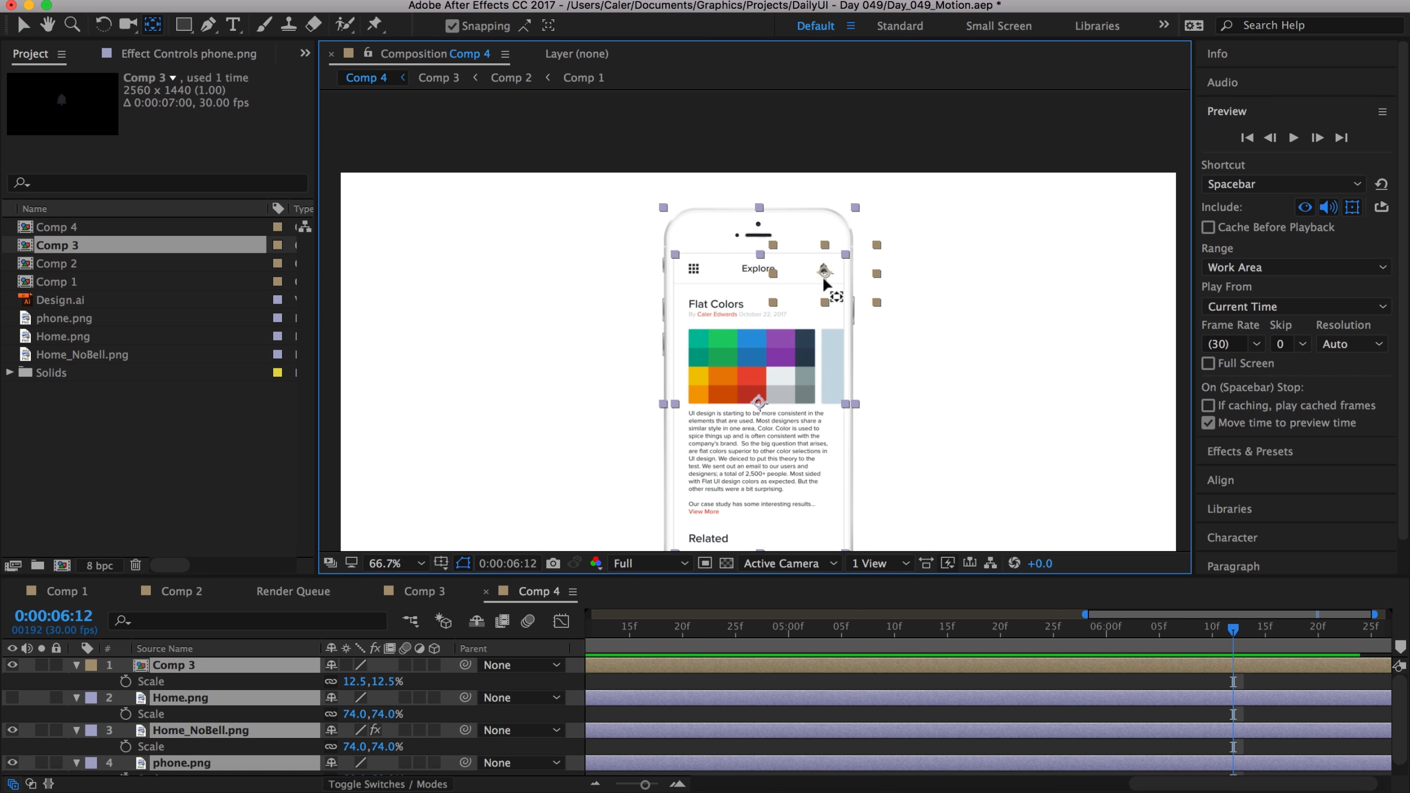
left_click_drag(361, 681, 338, 682)
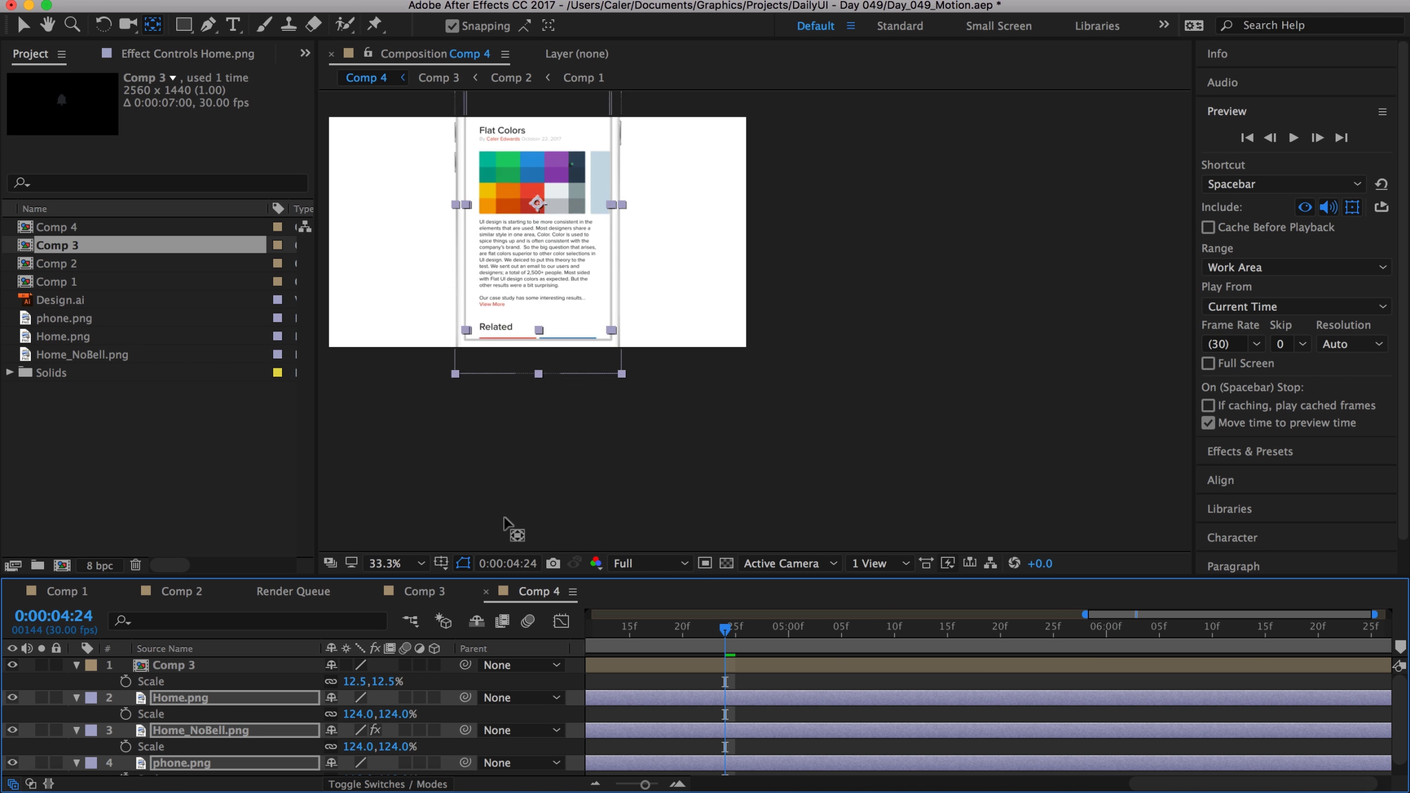
left_click(441, 450)
key("shift+slash")
left_click(13, 699)
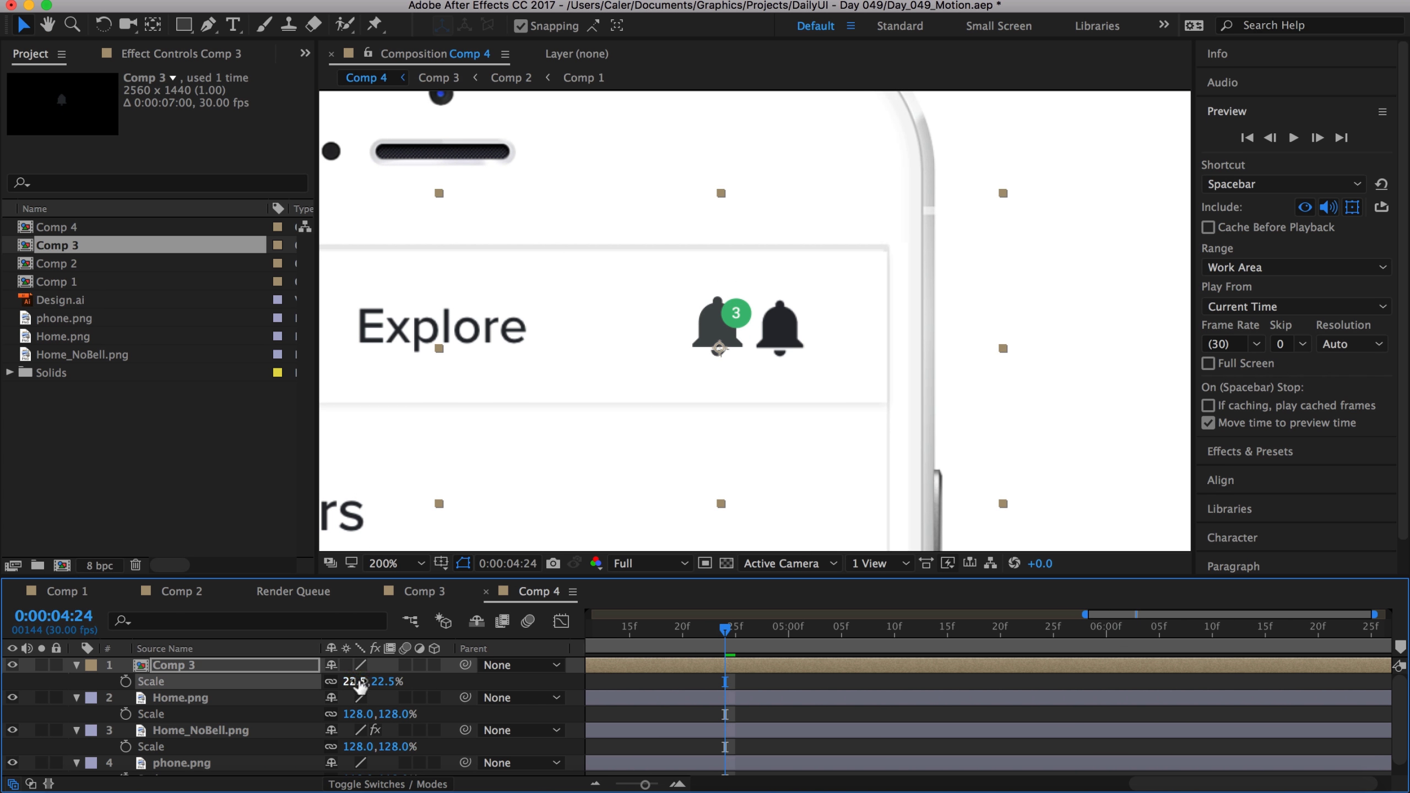
- Shrink the bell onto the app's bell, hide Home.png, save the project and preview
left_click_drag(359, 686, 364, 687)
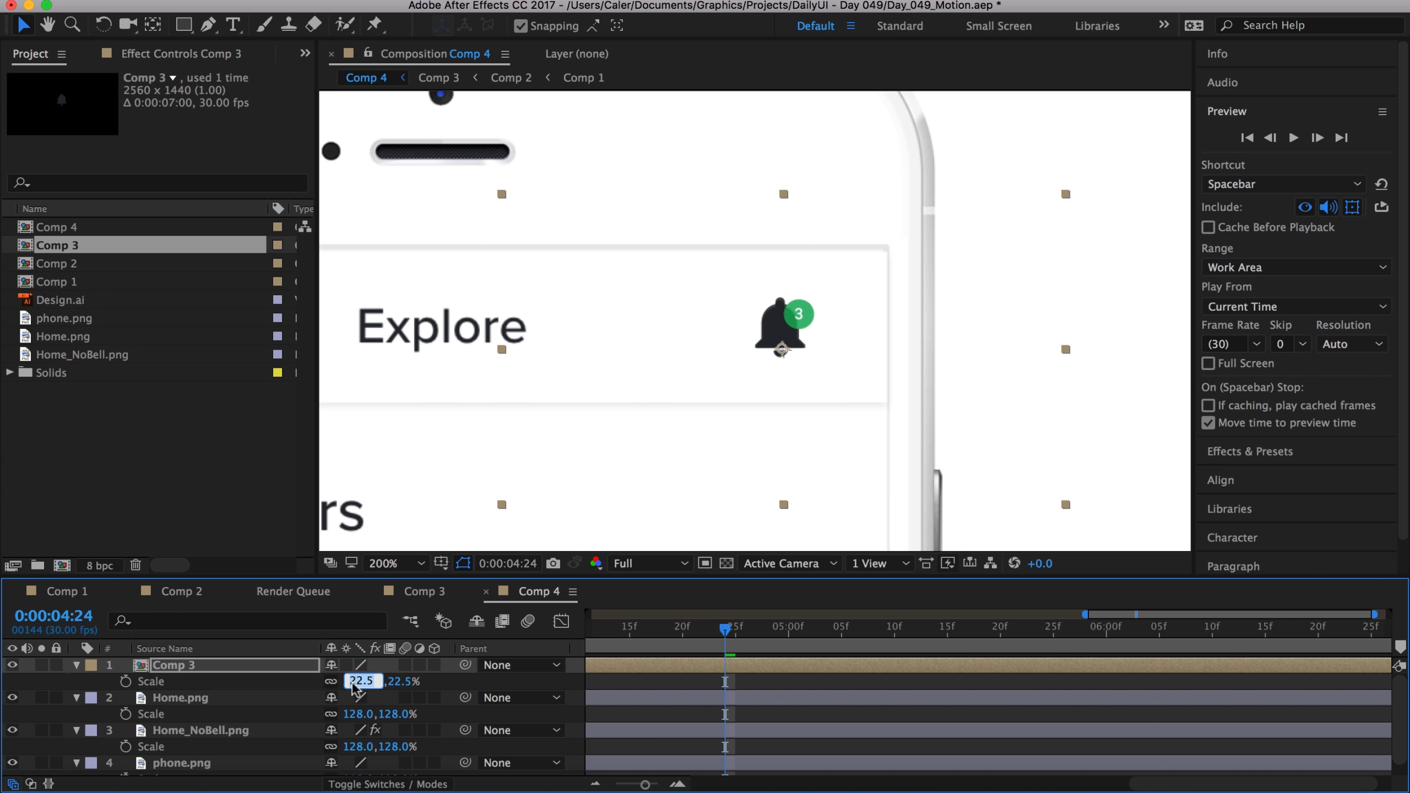
left_click(76, 664)
left_click(12, 681)
key("super+s")
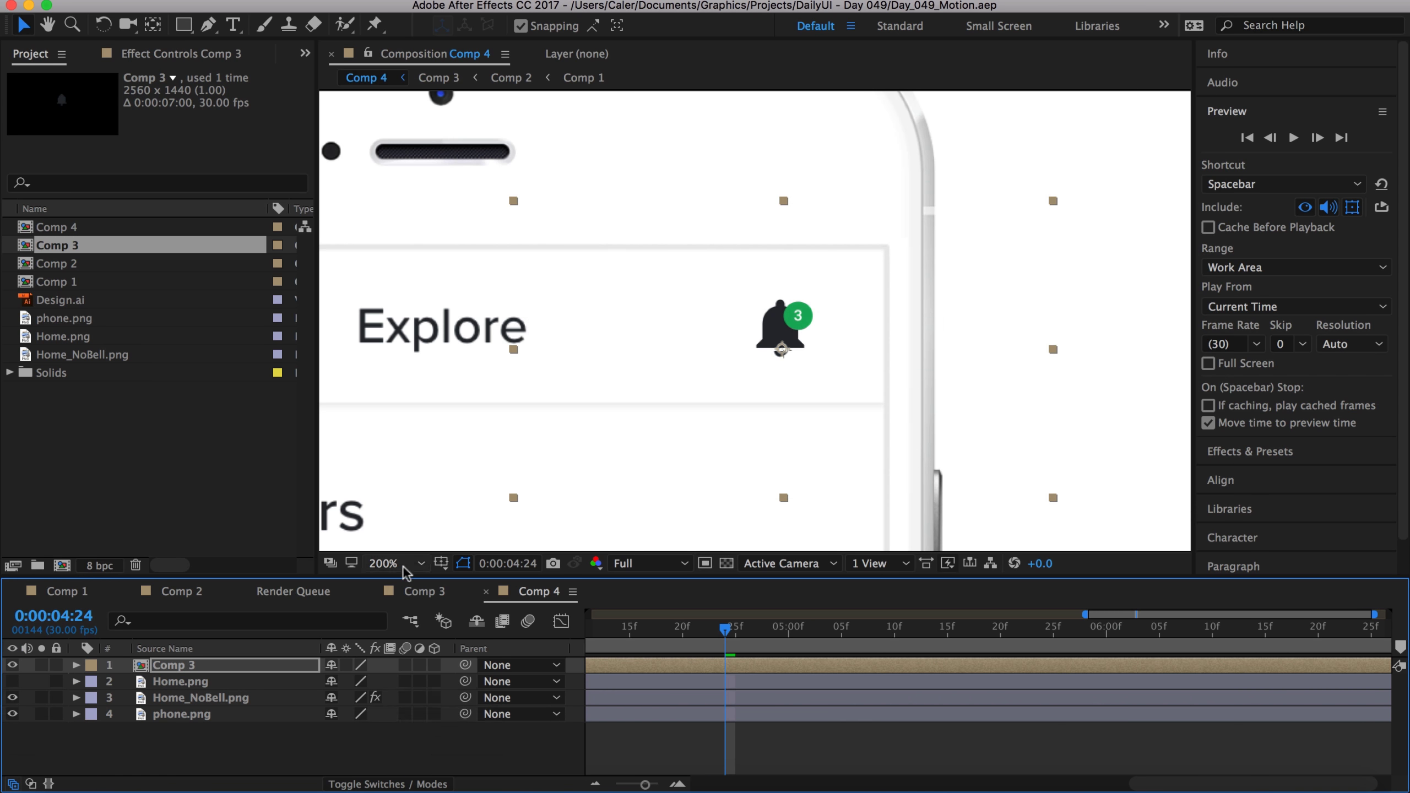
key("shift+slash")
left_click(1294, 137)
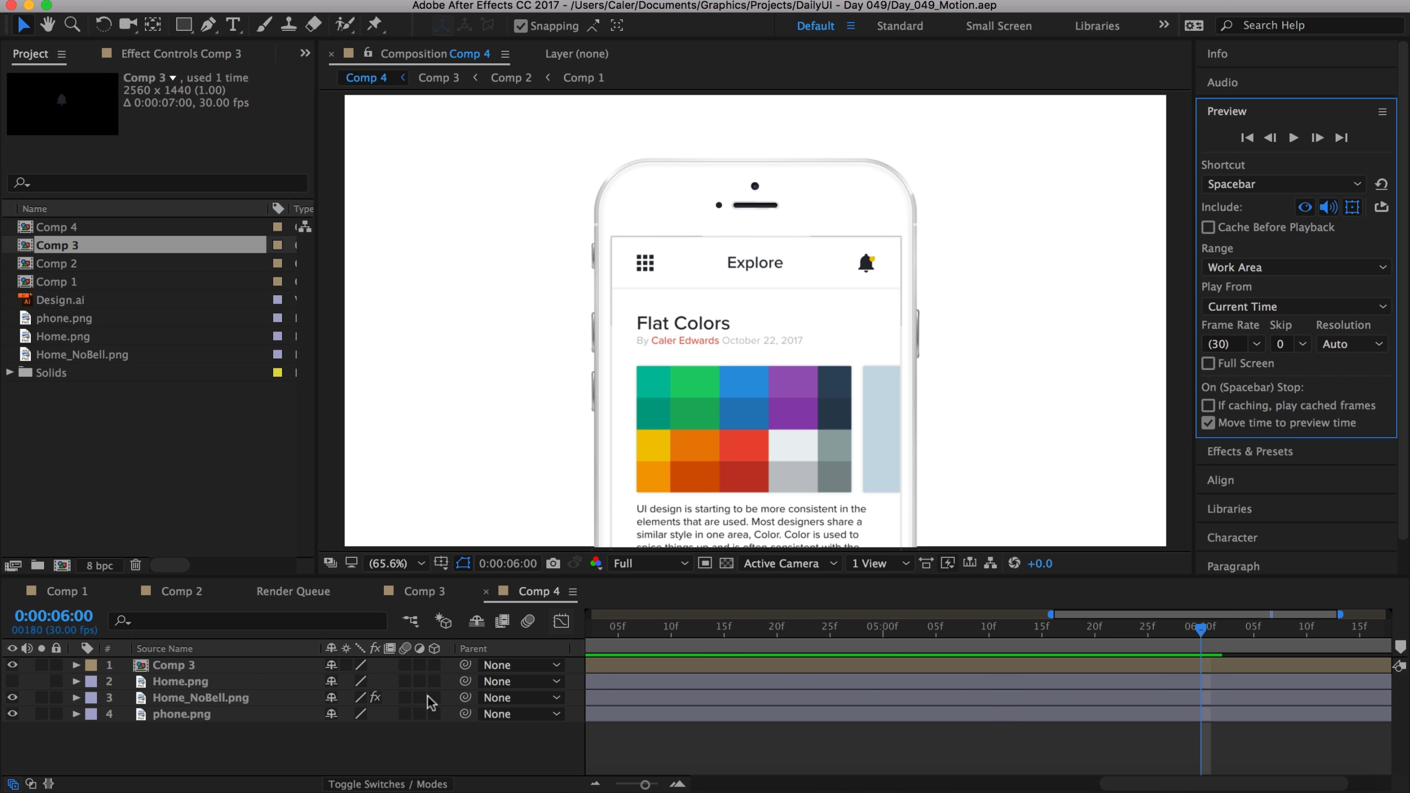
- Scale the home screens up to 195% and set the Comp 3 bell to 33%
left_click_drag(410, 735, 408, 678)
key("s")
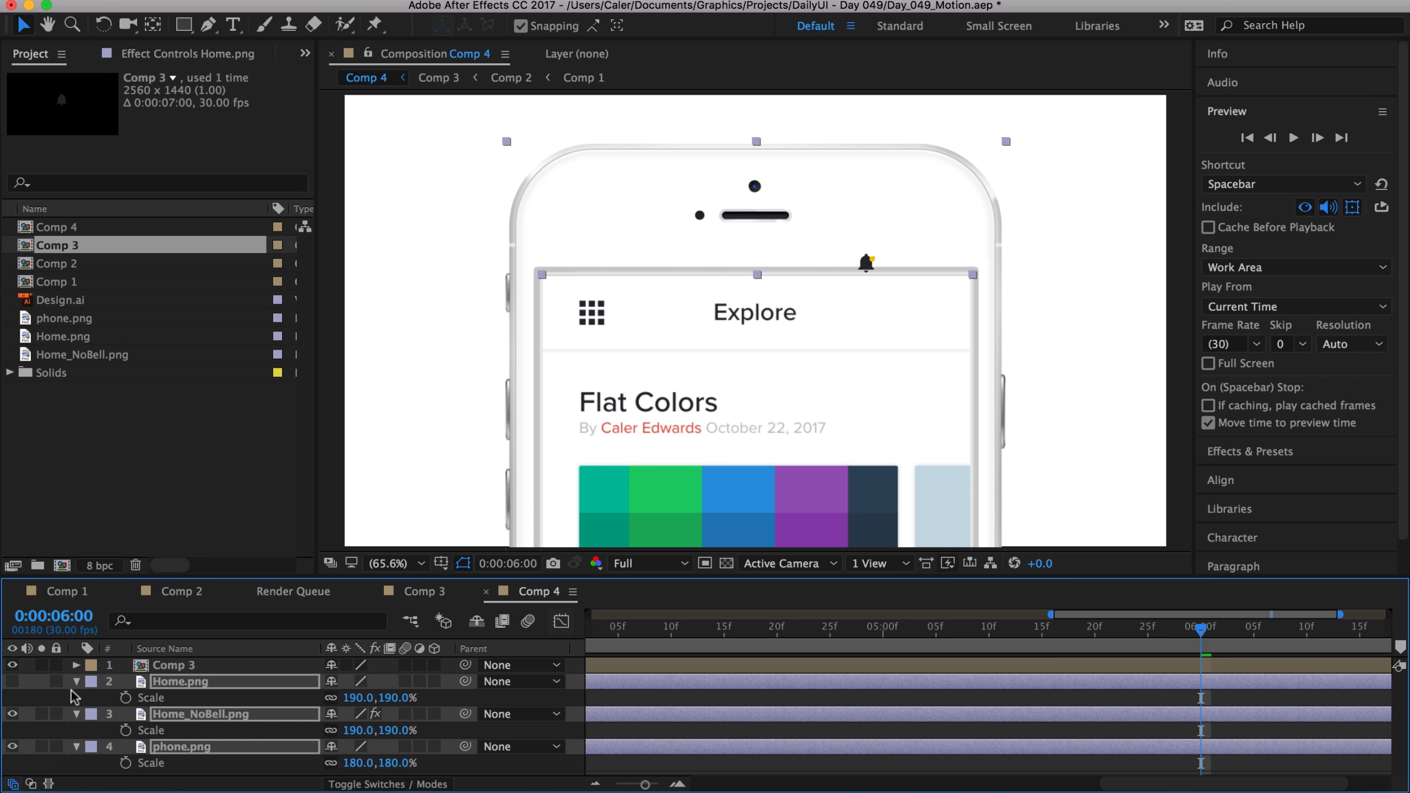
scroll(954, 366, "up", 5)
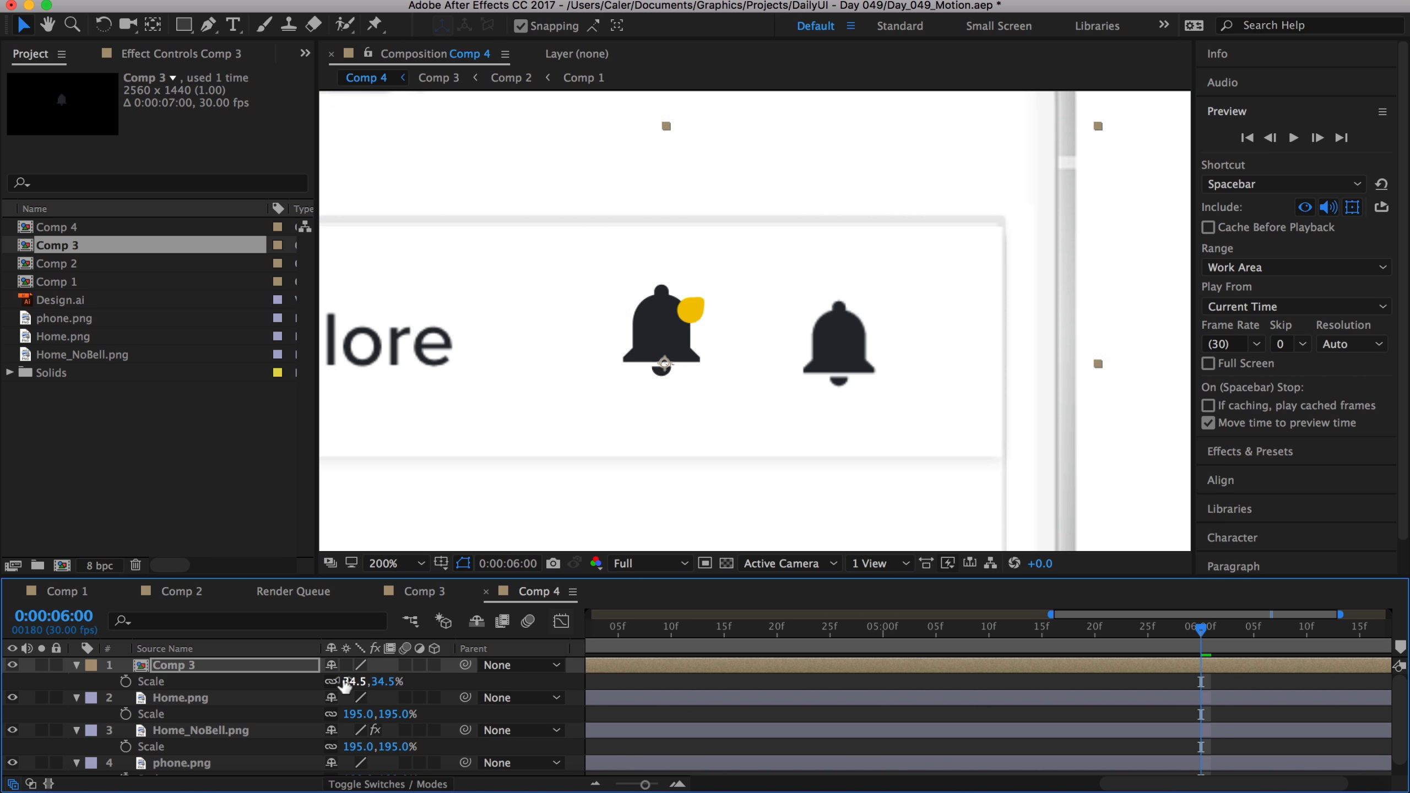
left_click_drag(345, 687, 334, 687)
left_click(356, 681)
type("33")
key("Return")
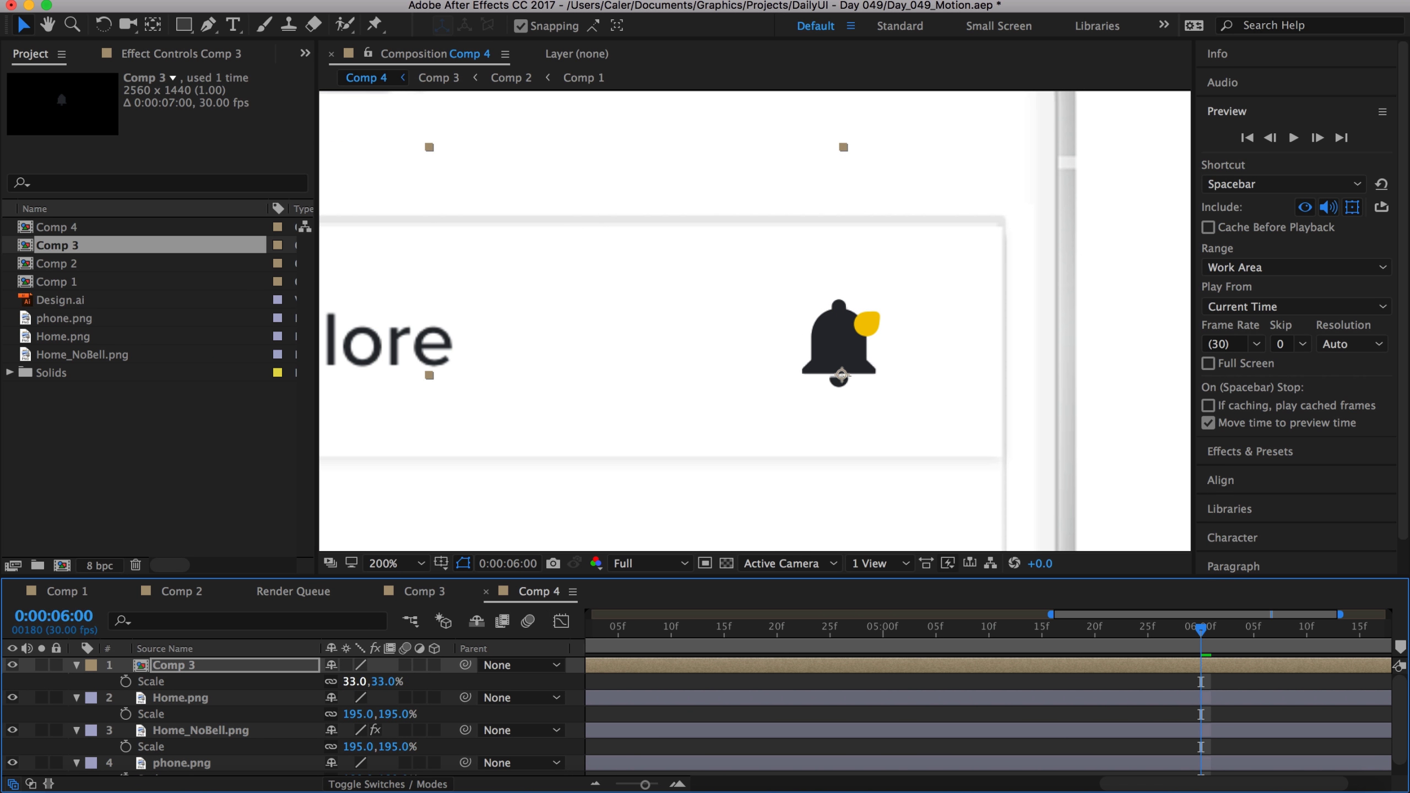